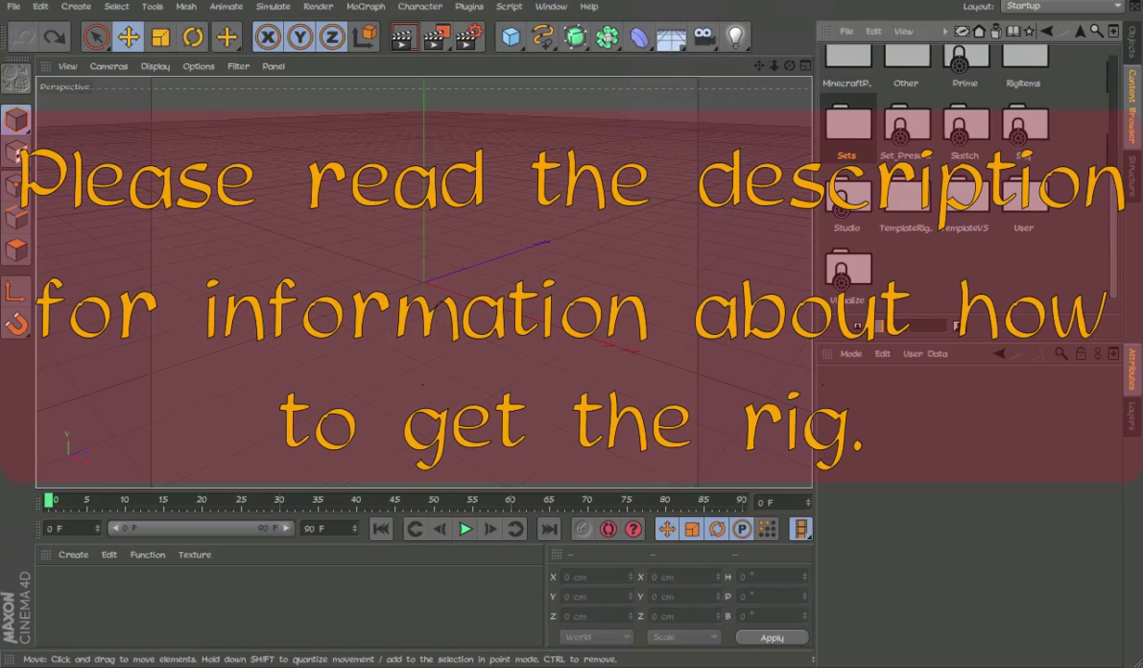
Open the folder of template rigs in the preset library
{"action": "left_click", "coordinate": [929, 197]}
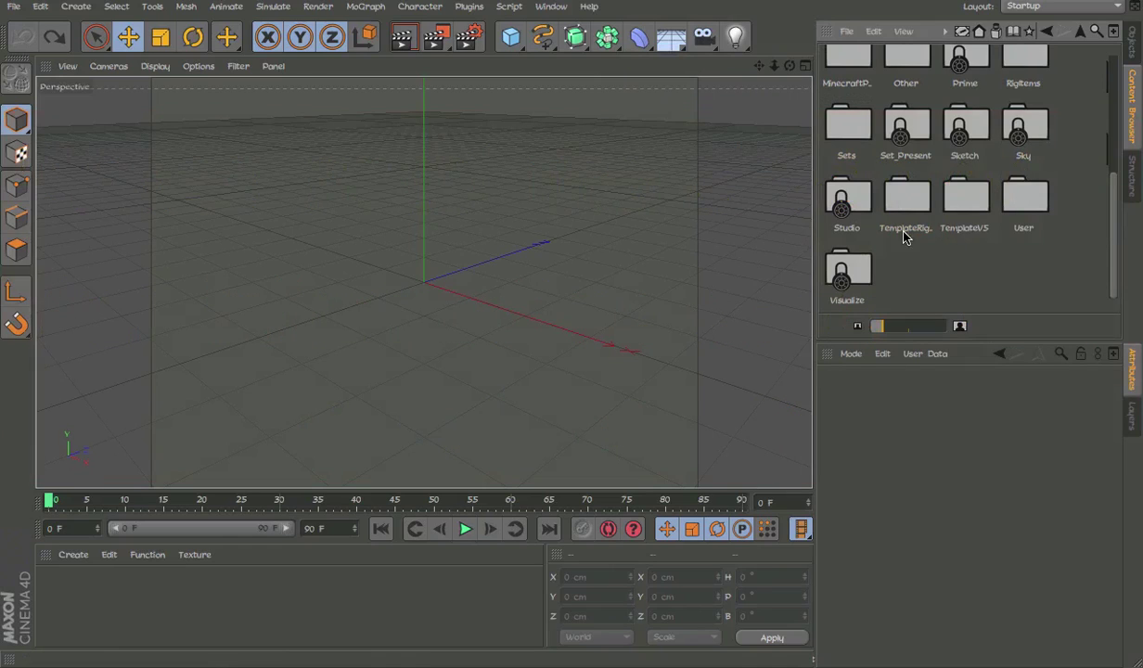
{"action": "double_click", "coordinate": [917, 199]}
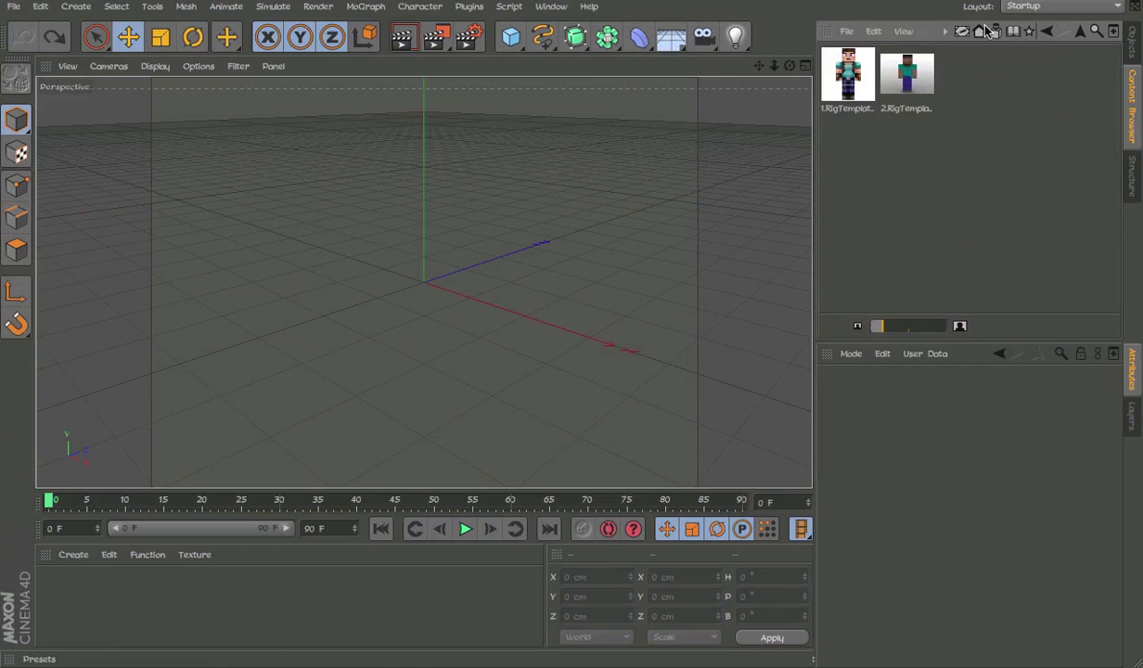
{"action": "left_click_drag", "start_coordinate": [984, 174], "coordinate": [851, 124]}
{"action": "left_click_drag", "start_coordinate": [927, 183], "coordinate": [853, 84]}
{"action": "left_click", "coordinate": [927, 177]}
{"action": "left_click_drag", "start_coordinate": [922, 215], "coordinate": [837, 134]}
{"action": "left_click_drag", "start_coordinate": [823, 72], "coordinate": [823, 72]}
{"action": "left_click", "coordinate": [885, 204]}
{"action": "left_click", "coordinate": [854, 84]}
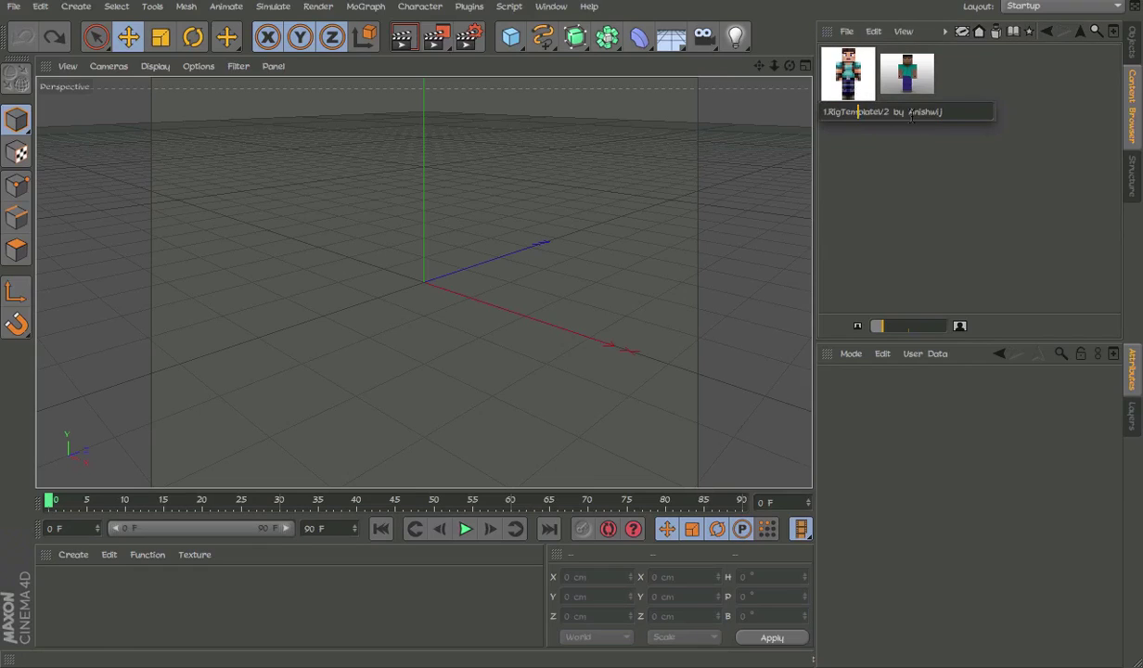
Load the first rig template into the scene and show it in the object list
{"action": "left_click", "coordinate": [930, 176]}
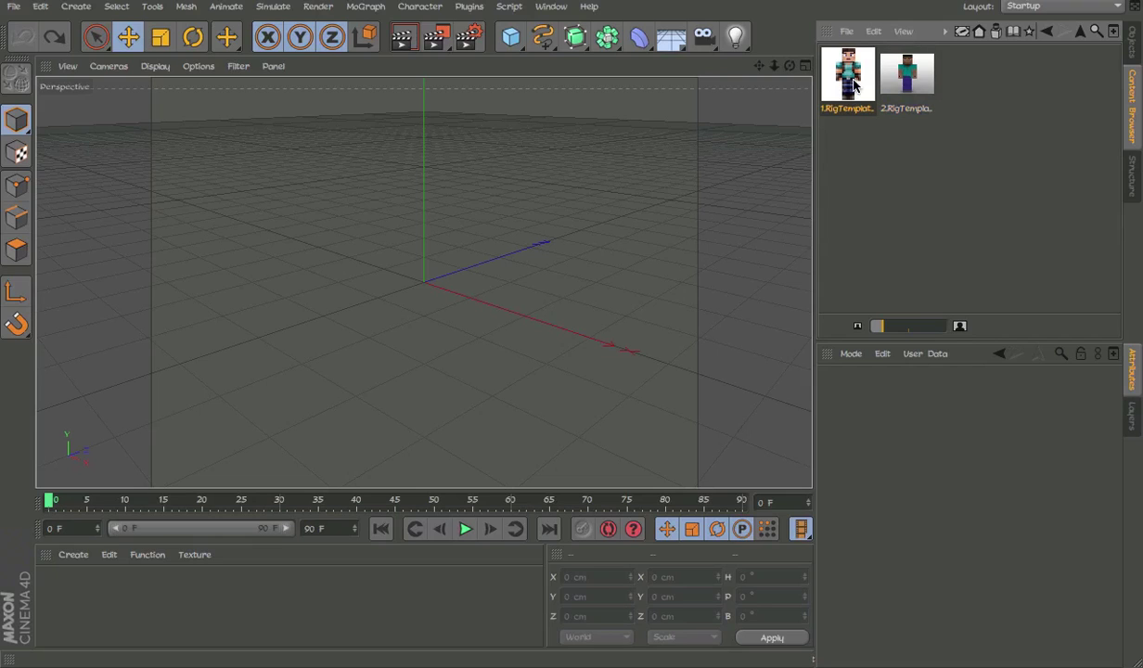
{"action": "left_click", "coordinate": [1132, 44]}
{"action": "left_click", "coordinate": [1038, 143]}
{"action": "right_click_drag", "start_coordinate": [422, 185], "coordinate": [581, 171], "text": "alt"}
Examine the loaded character rig from the head and arms down to the leg and foot controllers
{"action": "left_click", "coordinate": [1134, 85]}
{"action": "left_click", "coordinate": [931, 88]}
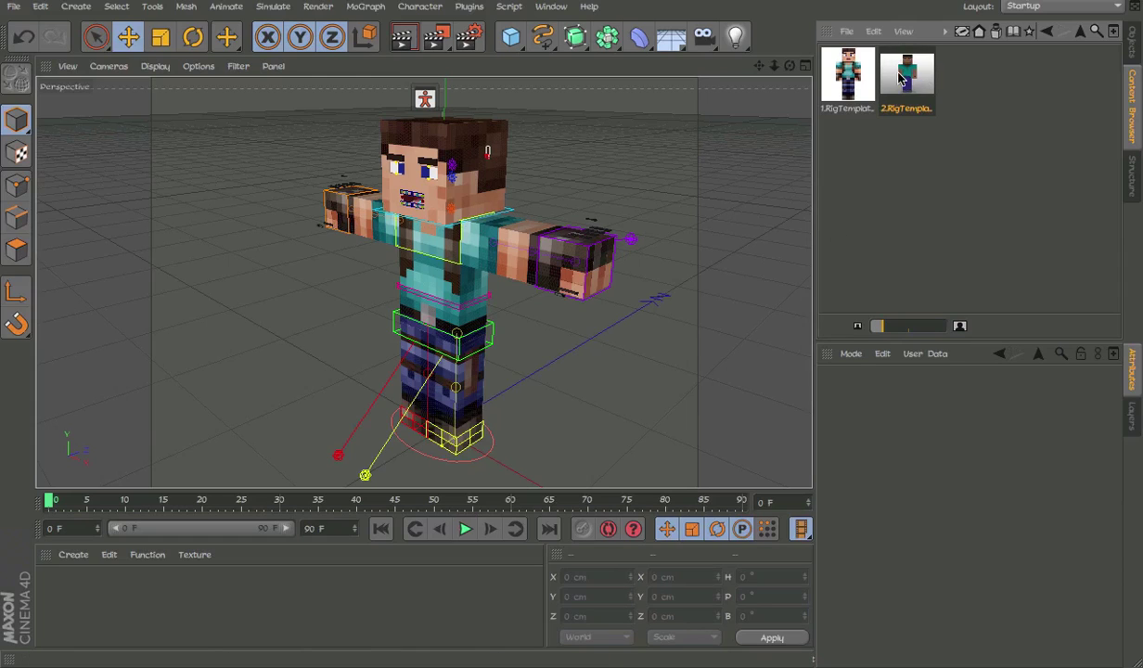
{"action": "scroll", "coordinate": [608, 172], "scroll_direction": "up", "scroll_amount": 2}
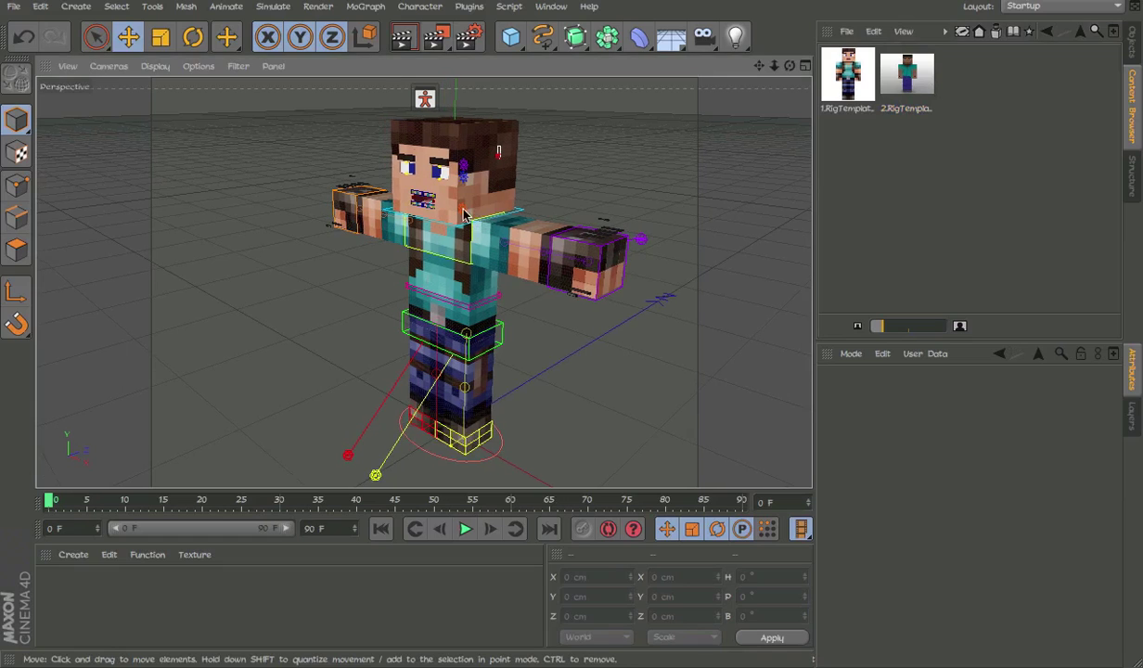
{"action": "left_click_drag", "start_coordinate": [522, 144], "coordinate": [539, 129], "text": "alt"}
{"action": "left_click", "coordinate": [1133, 41]}
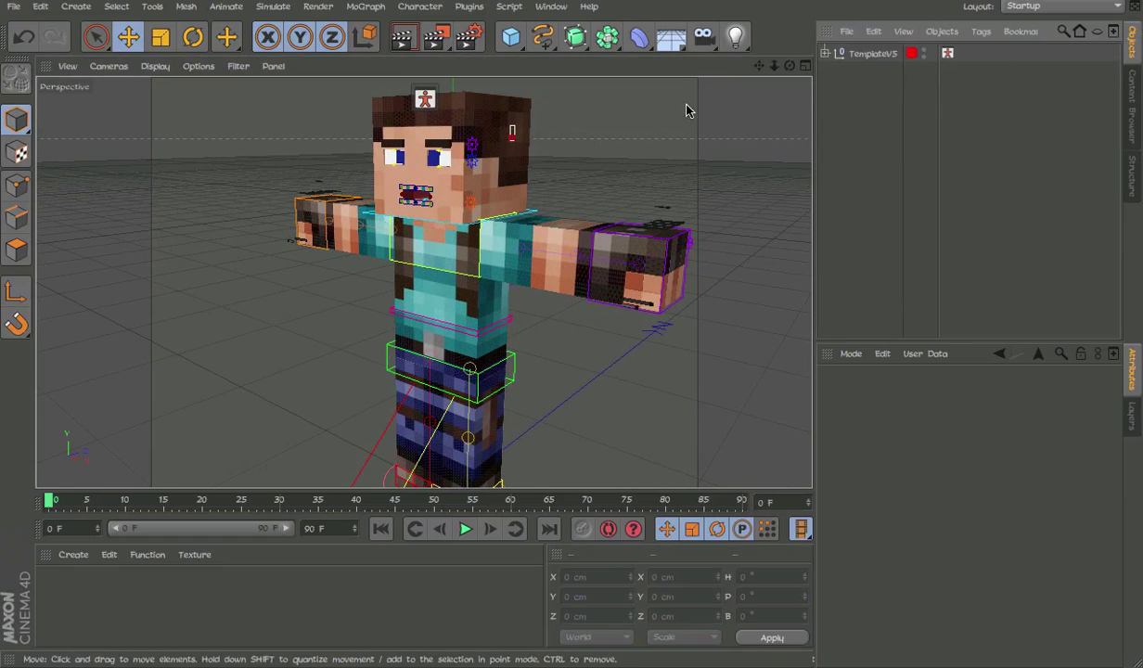
{"action": "scroll", "coordinate": [597, 158], "scroll_direction": "up", "scroll_amount": 2}
{"action": "scroll", "coordinate": [566, 195], "scroll_direction": "down", "scroll_amount": 4}
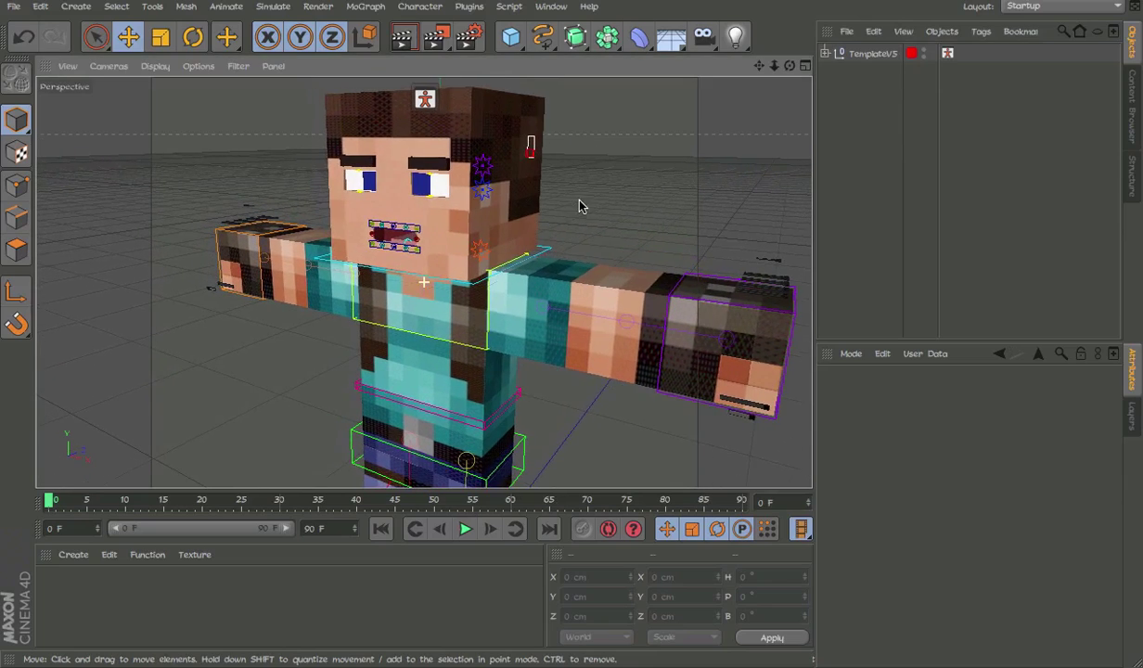
{"action": "scroll", "coordinate": [494, 223], "scroll_direction": "down", "scroll_amount": 4}
{"action": "left_click_drag", "start_coordinate": [483, 302], "coordinate": [424, 286], "text": "alt"}
{"action": "scroll", "coordinate": [495, 421], "scroll_direction": "up", "scroll_amount": 4}
{"action": "right_click_drag", "start_coordinate": [561, 417], "coordinate": [565, 417], "text": "alt"}
{"action": "left_click_drag", "start_coordinate": [507, 383], "coordinate": [354, 349], "text": "alt"}
{"action": "middle_click_drag", "start_coordinate": [474, 346], "coordinate": [494, 340], "text": "alt"}
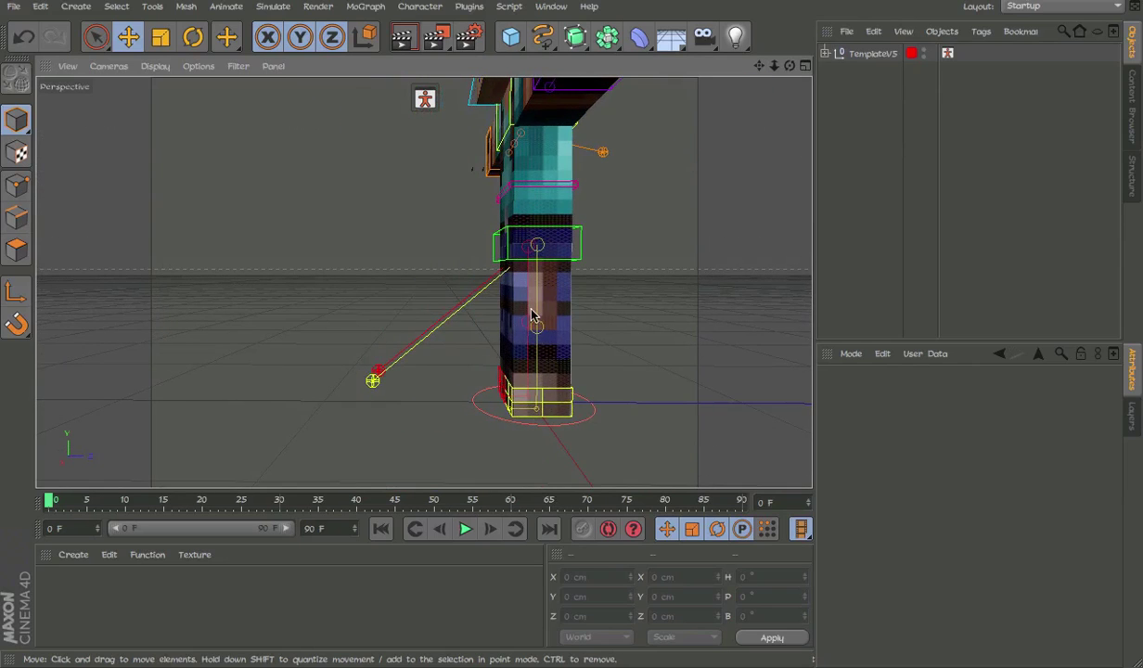
Move the yellow foot controller up and forward to about Y 17.6 cm and Z -44.6 cm, bending the knee
{"action": "left_click_drag", "start_coordinate": [532, 316], "coordinate": [655, 370], "text": "alt"}
{"action": "right_click_drag", "start_coordinate": [496, 457], "coordinate": [558, 442], "text": "alt"}
{"action": "left_click_drag", "start_coordinate": [485, 438], "coordinate": [349, 430], "text": "alt"}
{"action": "middle_click_drag", "start_coordinate": [506, 389], "coordinate": [573, 366], "text": "alt"}
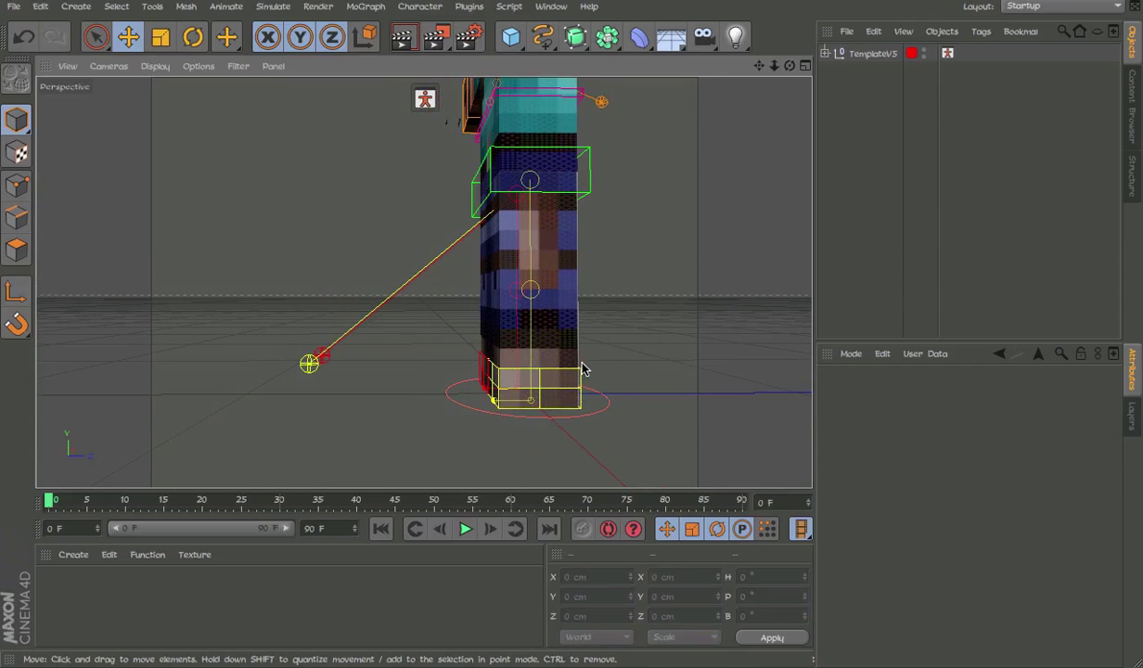
{"action": "left_click", "coordinate": [582, 367]}
{"action": "left_click_drag", "start_coordinate": [576, 353], "coordinate": [443, 305]}
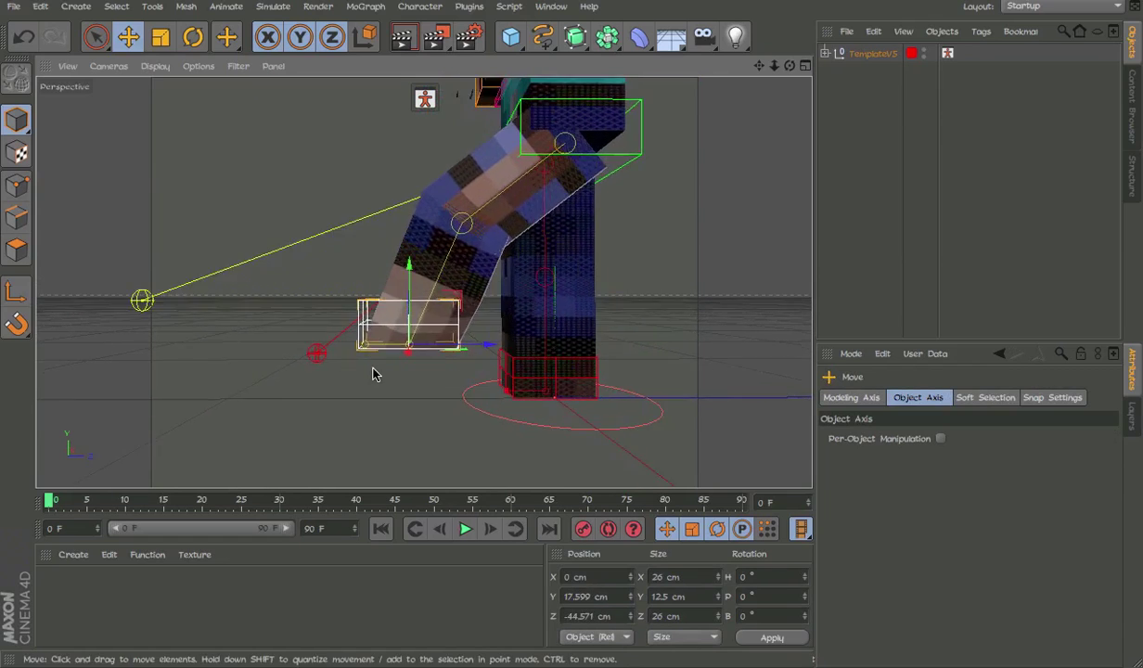
Try rotating the yellow foot controller, undo the rotation, and return to the Move tool
{"action": "key", "text": "r"}
{"action": "left_click_drag", "start_coordinate": [409, 344], "coordinate": [459, 307]}
{"action": "key", "text": "ctrl+z"}
{"action": "key", "text": "ctrl+z"}
{"action": "key", "text": "e"}
Inspect the raised foot controller's pivot points up close and undo the foot's move
{"action": "middle_click_drag", "start_coordinate": [482, 369], "coordinate": [475, 316], "text": "alt"}
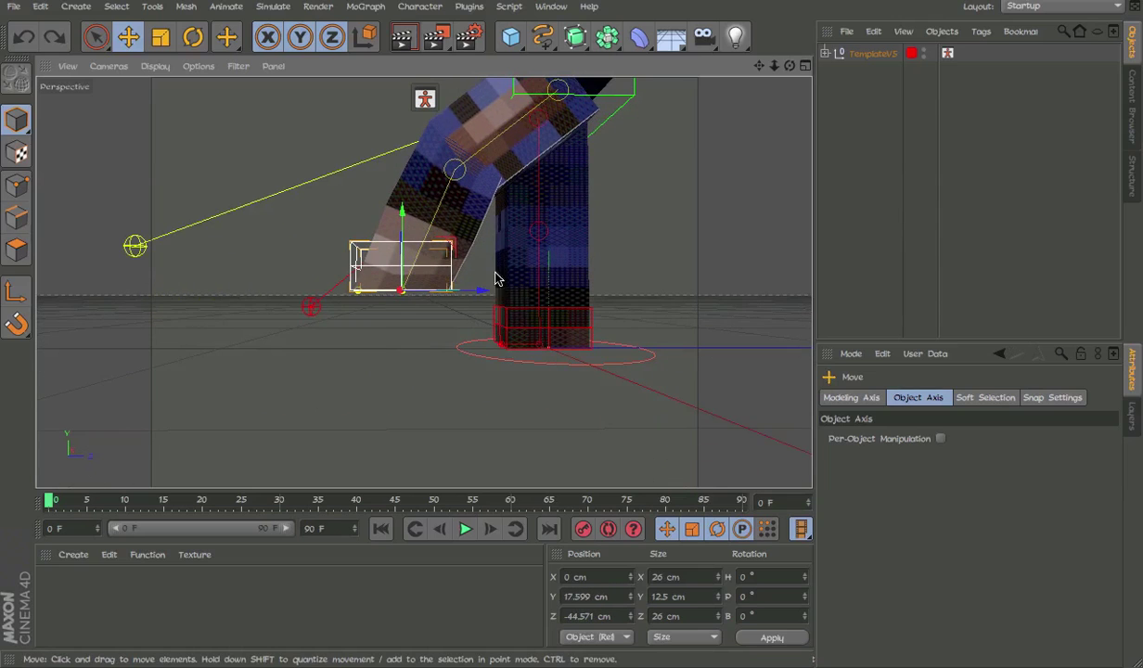
{"action": "scroll", "coordinate": [399, 295], "scroll_direction": "up", "scroll_amount": 5}
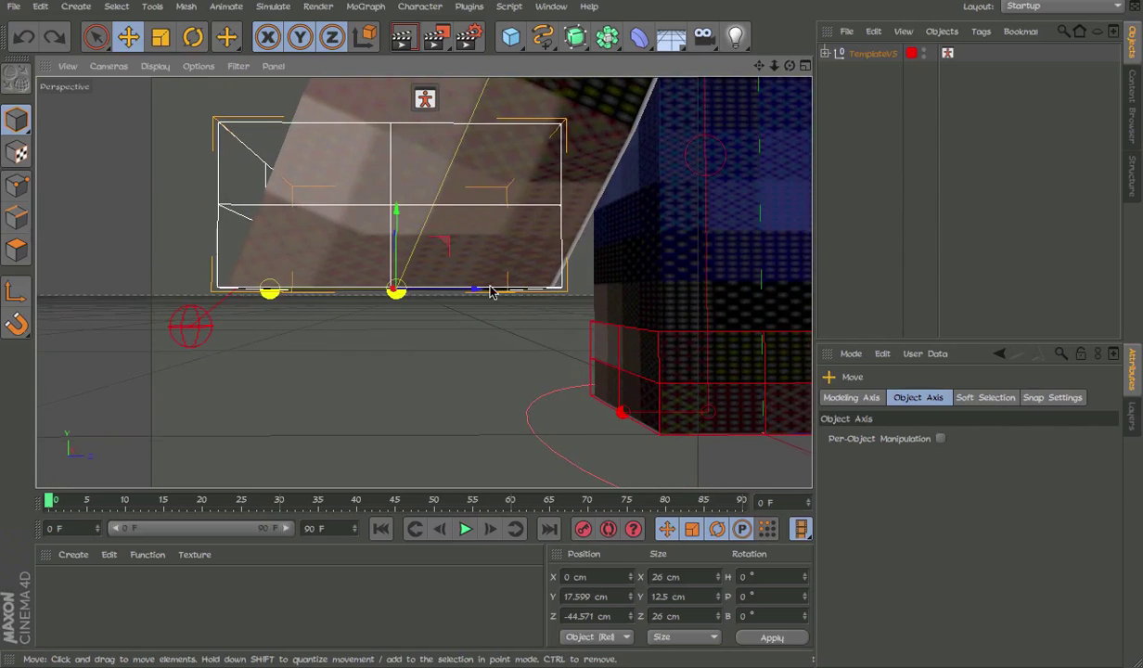
{"action": "left_click_drag", "start_coordinate": [442, 274], "coordinate": [456, 340], "text": "alt"}
{"action": "scroll", "coordinate": [457, 340], "scroll_direction": "down", "scroll_amount": 5}
{"action": "key", "text": "ctrl+z"}
Enable snapping and review the available snapping modes
{"action": "middle_click_drag", "start_coordinate": [498, 331], "coordinate": [471, 314], "text": "alt"}
{"action": "left_click_drag", "start_coordinate": [15, 321], "coordinate": [76, 202]}
{"action": "left_click", "coordinate": [105, 100]}
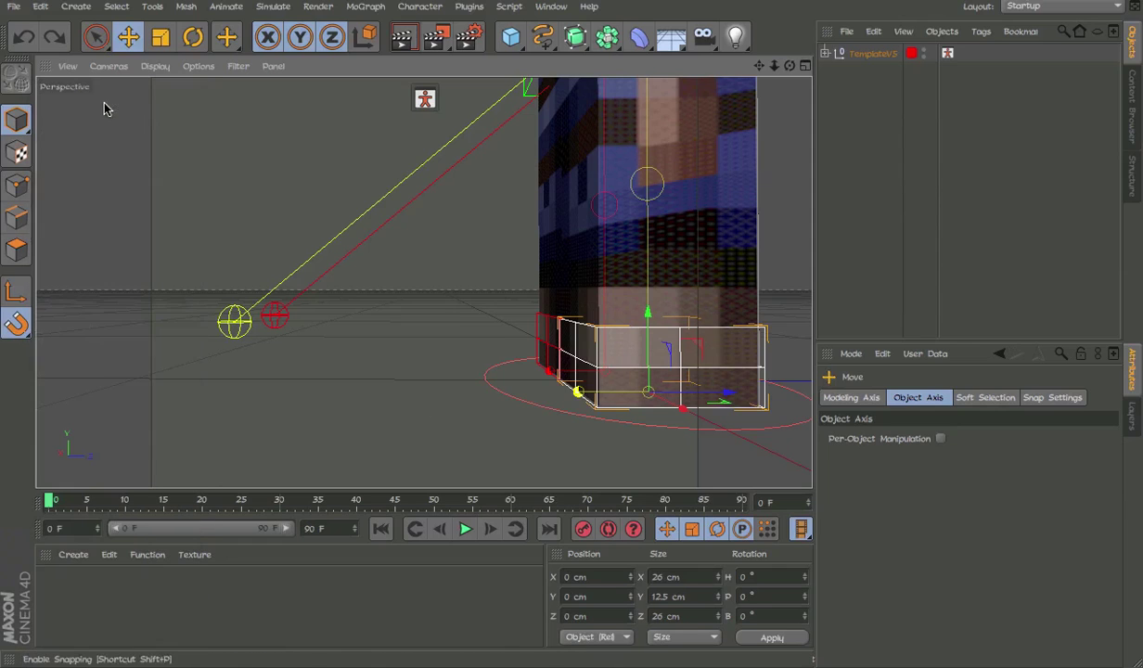
{"action": "scroll", "coordinate": [524, 217], "scroll_direction": "down", "scroll_amount": 3}
{"action": "left_click_drag", "start_coordinate": [16, 321], "coordinate": [83, 320]}
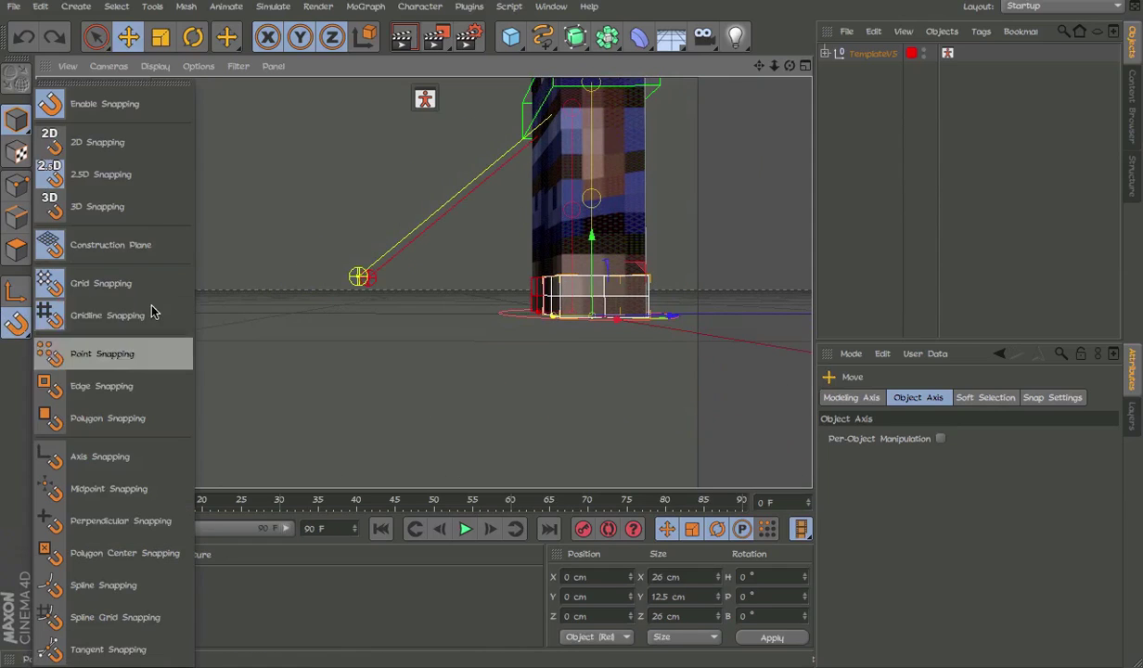
{"action": "left_click_drag", "start_coordinate": [144, 423], "coordinate": [143, 423]}
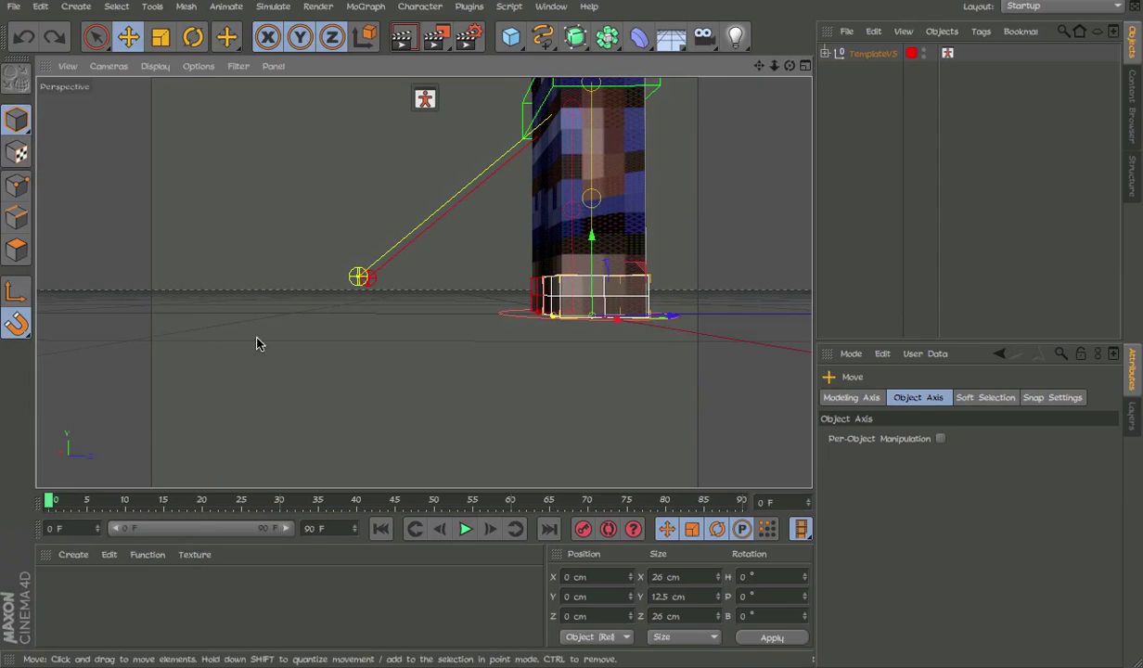
Pull the yellow foot controller forward to about Z -106.6 cm and select the green hip controller
{"action": "left_click_drag", "start_coordinate": [669, 316], "coordinate": [327, 314]}
{"action": "middle_click_drag", "start_coordinate": [593, 166], "coordinate": [598, 184], "text": "alt"}
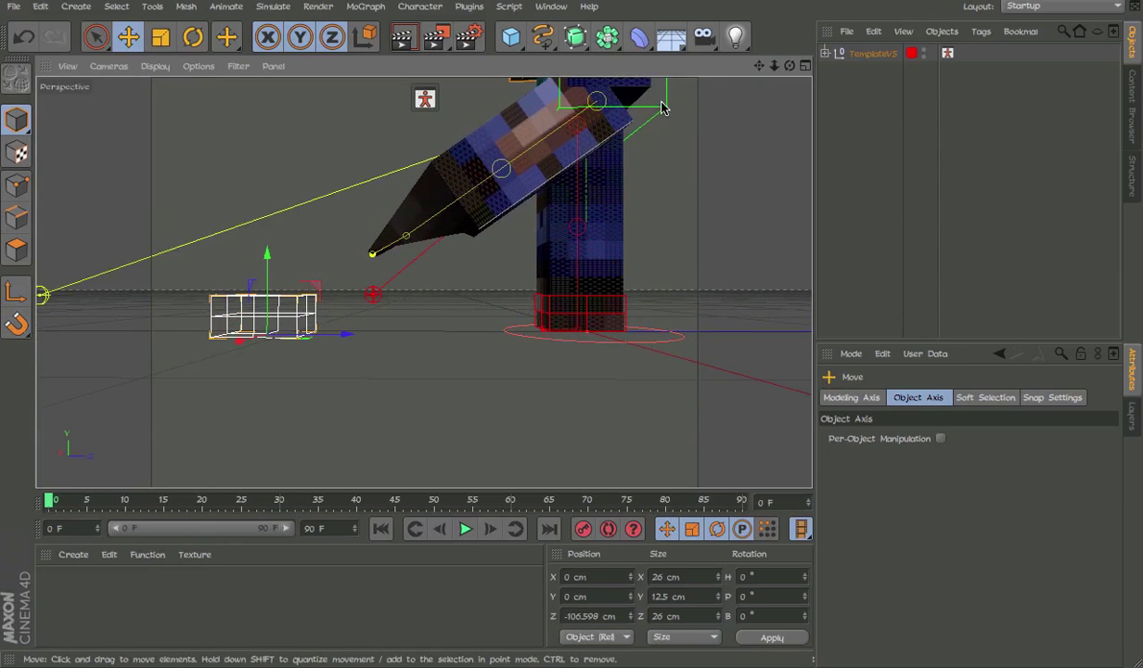
{"action": "left_click", "coordinate": [662, 109]}
{"action": "middle_click_drag", "start_coordinate": [620, 86], "coordinate": [620, 112], "text": "alt"}
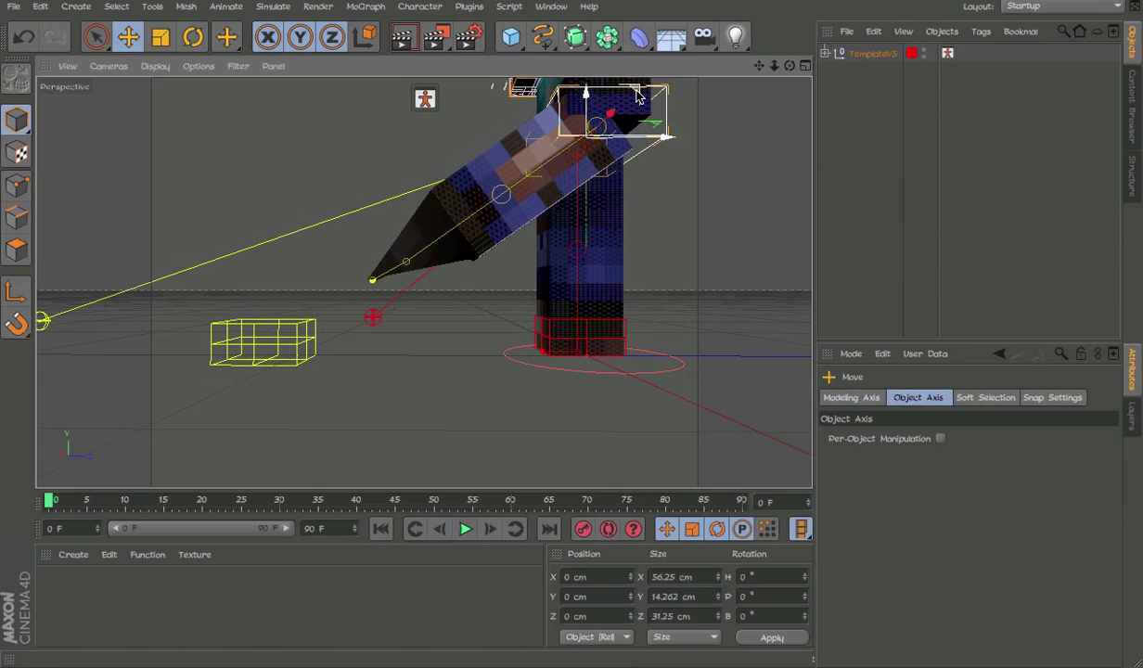
{"action": "mouse_move", "coordinate": [638, 95]}
{"action": "left_mouse_down"}
{"action": "mouse_move", "coordinate": [500, 133]}
{"action": "mouse_move", "coordinate": [446, 200]}
{"action": "mouse_move", "coordinate": [518, 180]}
{"action": "mouse_move", "coordinate": [526, 139]}
{"action": "mouse_move", "coordinate": [469, 158]}
{"action": "mouse_move", "coordinate": [399, 125]}
{"action": "mouse_move", "coordinate": [422, 149]}
{"action": "mouse_move", "coordinate": [573, 92]}
{"action": "mouse_move", "coordinate": [654, 70]}
{"action": "mouse_move", "coordinate": [617, 89]}
{"action": "mouse_move", "coordinate": [687, 76]}
{"action": "mouse_move", "coordinate": [459, 382]}
{"action": "mouse_move", "coordinate": [549, 269]}
{"action": "mouse_move", "coordinate": [561, 127]}
{"action": "mouse_move", "coordinate": [634, 132]}
{"action": "mouse_move", "coordinate": [650, 82]}
{"action": "mouse_move", "coordinate": [663, 97]}
{"action": "mouse_move", "coordinate": [640, 83]}
{"action": "mouse_move", "coordinate": [672, 115]}
{"action": "mouse_move", "coordinate": [658, 90]}
{"action": "mouse_move", "coordinate": [677, 97]}
{"action": "mouse_move", "coordinate": [687, 139]}
{"action": "mouse_move", "coordinate": [655, 82]}
{"action": "mouse_move", "coordinate": [637, 96]}
{"action": "left_mouse_up"}
Undo the hip selection and the forward foot move, and clear the selection
{"action": "key", "text": "ctrl+z"}
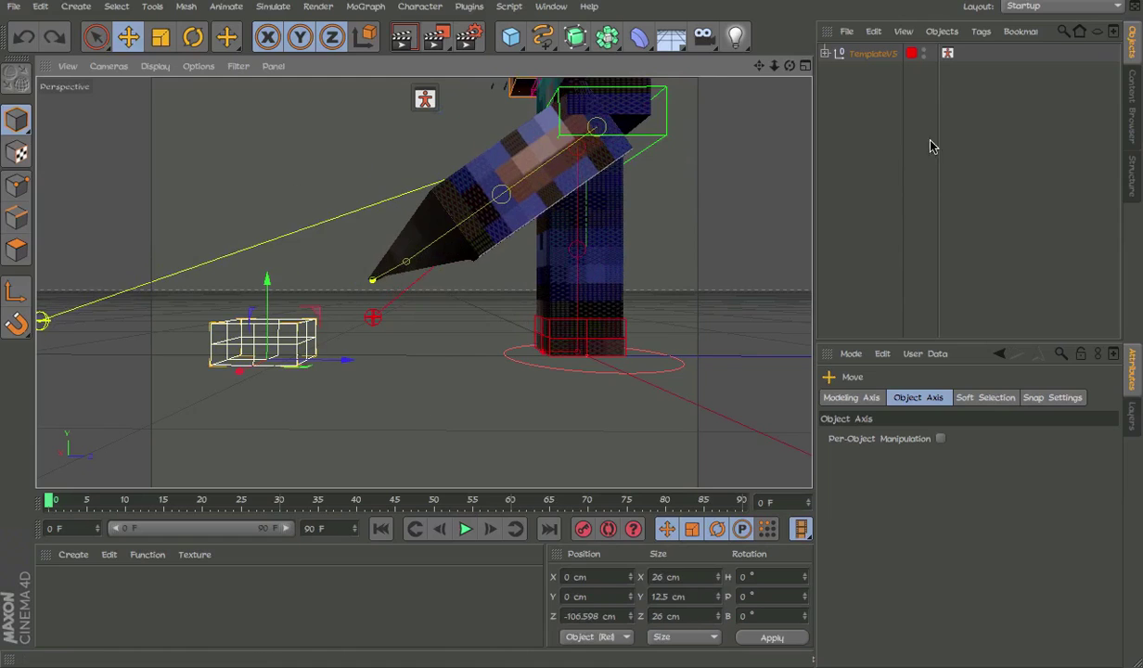
{"action": "key", "text": "ctrl+z"}
{"action": "left_click", "coordinate": [838, 183]}
Try rotating the pink waist controller and undo the rotation
{"action": "middle_click_drag", "start_coordinate": [643, 271], "coordinate": [644, 304], "text": "alt"}
{"action": "left_click_drag", "start_coordinate": [639, 252], "coordinate": [723, 276], "text": "alt"}
{"action": "middle_click_drag", "start_coordinate": [546, 265], "coordinate": [538, 321], "text": "alt"}
{"action": "middle_click_drag", "start_coordinate": [601, 246], "coordinate": [608, 353], "text": "alt"}
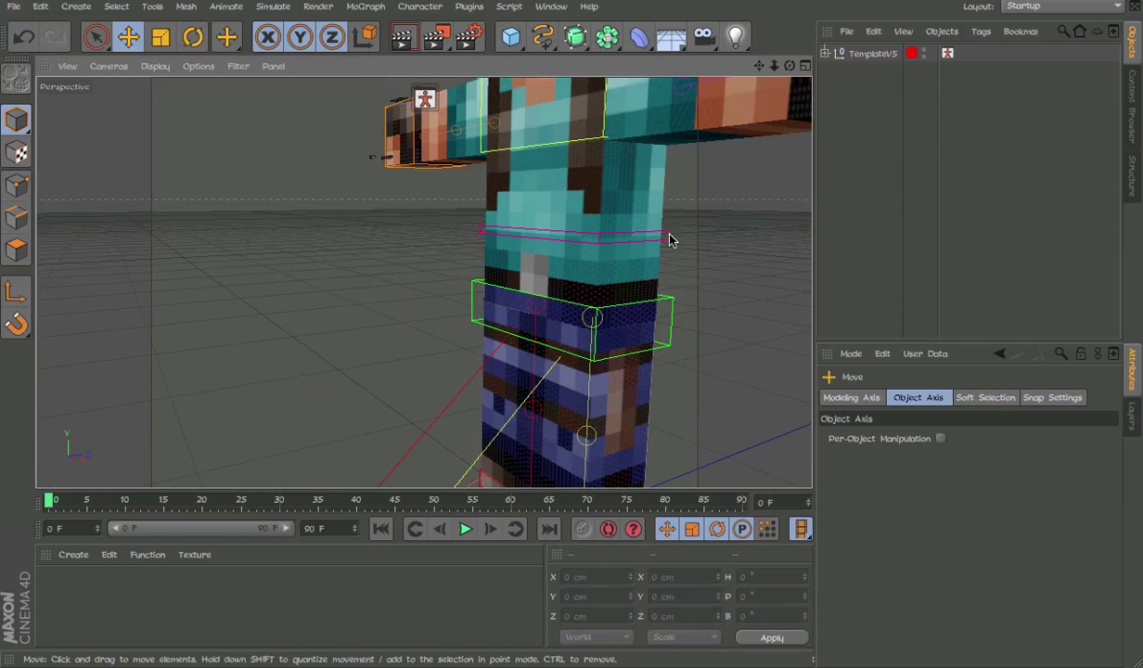
{"action": "left_click", "coordinate": [666, 237]}
{"action": "key", "text": "r"}
{"action": "left_click_drag", "start_coordinate": [541, 232], "coordinate": [613, 279]}
{"action": "key", "text": "ctrl+z"}
Try rotating the green hip controller about two of its axes, undoing each rotation
{"action": "left_click", "coordinate": [599, 311]}
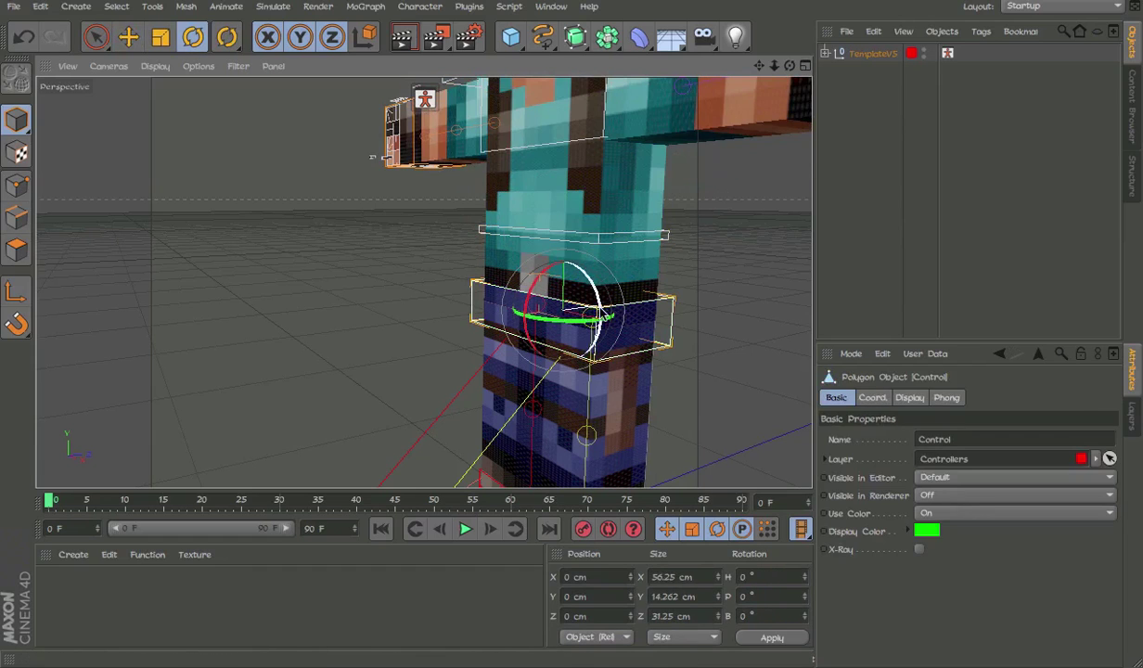
{"action": "left_click_drag", "start_coordinate": [531, 304], "coordinate": [536, 281]}
{"action": "key", "text": "ctrl+z"}
{"action": "left_click_drag", "start_coordinate": [599, 302], "coordinate": [633, 263]}
{"action": "key", "text": "ctrl+z"}
{"action": "key", "text": "e"}
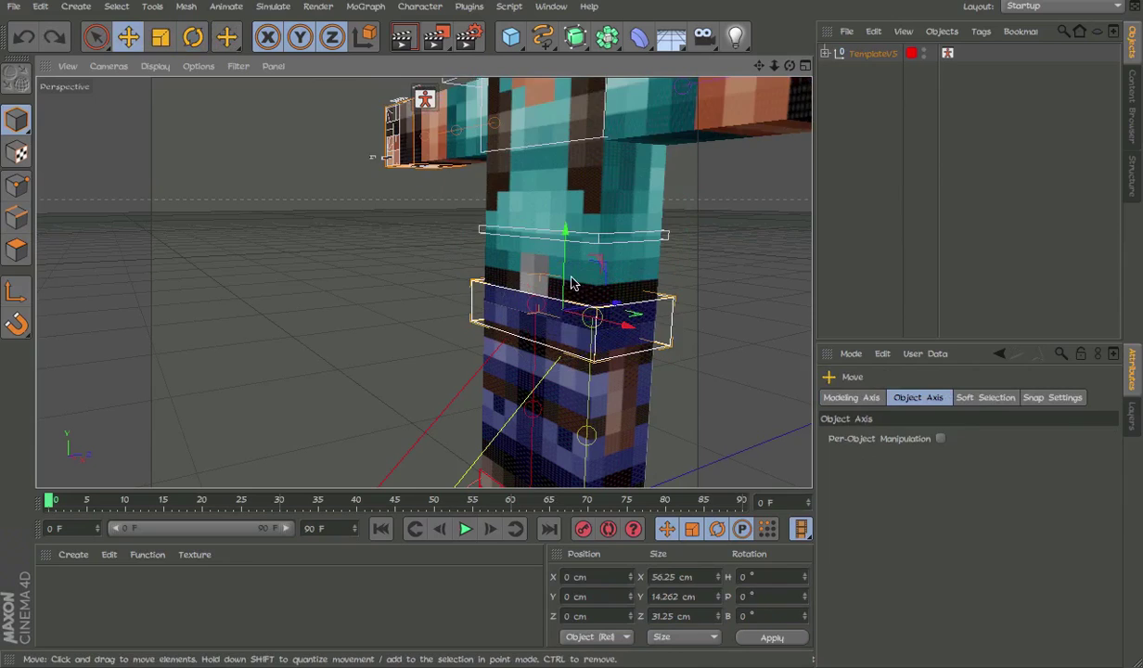
Try moving the green hip controller vertically and undo the move
{"action": "middle_click_drag", "start_coordinate": [573, 283], "coordinate": [525, 159], "text": "alt"}
{"action": "mouse_move", "coordinate": [525, 160]}
{"action": "left_mouse_down"}
{"action": "mouse_move", "coordinate": [535, 187]}
{"action": "mouse_move", "coordinate": [528, 166]}
{"action": "left_mouse_up"}
{"action": "key", "text": "ctrl+z"}
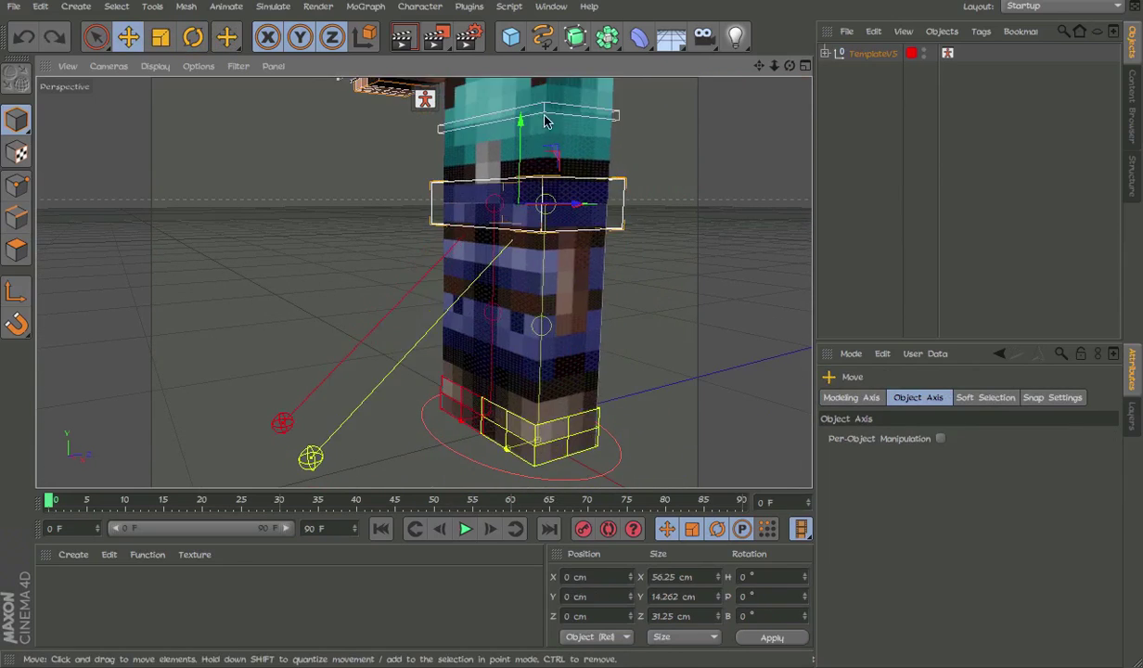
Examine the character's left hand and the finger controllers above it
{"action": "middle_click_drag", "start_coordinate": [545, 122], "coordinate": [541, 342], "text": "alt"}
{"action": "scroll", "coordinate": [541, 342], "scroll_direction": "down", "scroll_amount": 5}
{"action": "left_click_drag", "start_coordinate": [643, 216], "coordinate": [673, 223], "text": "alt"}
{"action": "scroll", "coordinate": [670, 219], "scroll_direction": "up", "scroll_amount": 4}
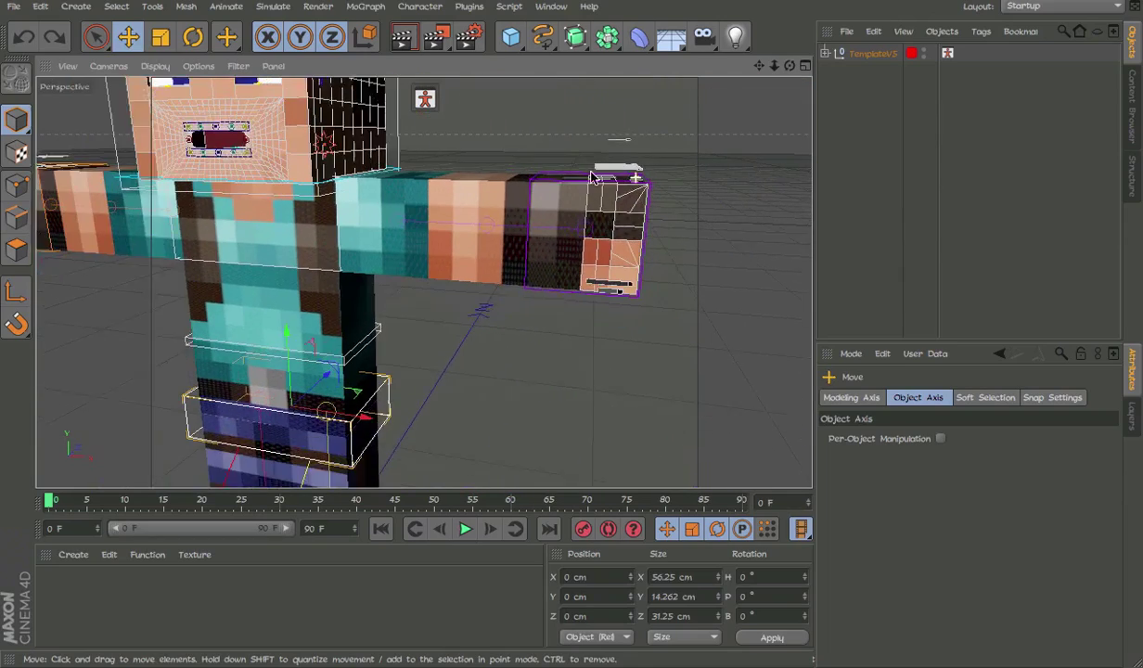
{"action": "left_click", "coordinate": [645, 185]}
{"action": "middle_click_drag", "start_coordinate": [641, 191], "coordinate": [546, 213], "text": "alt"}
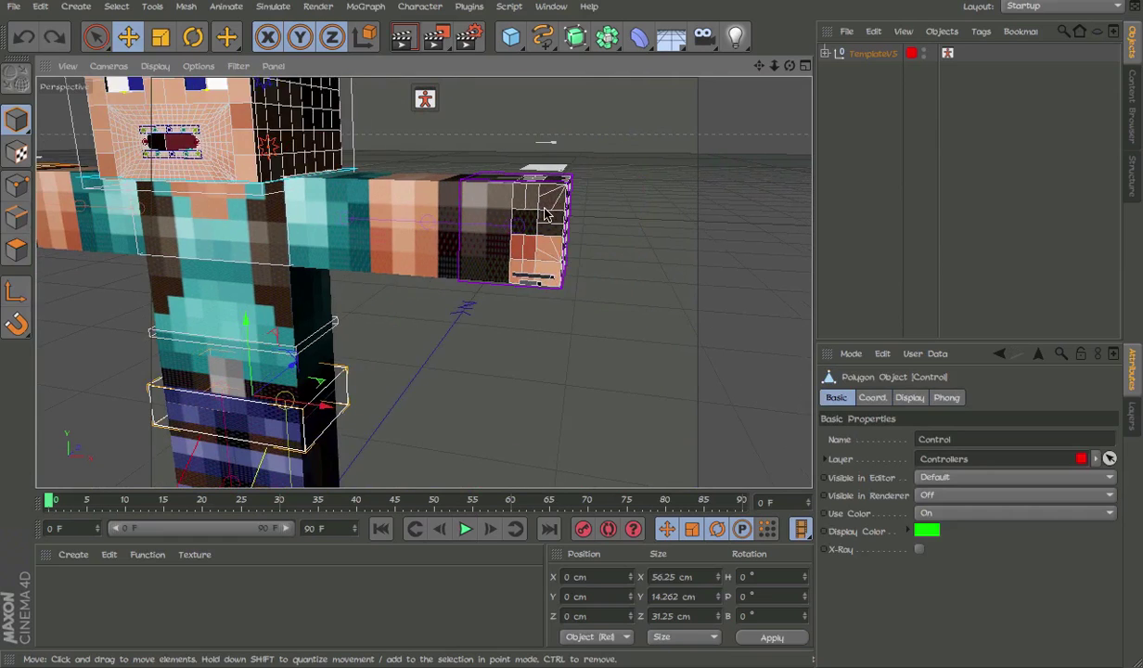
{"action": "right_click_drag", "start_coordinate": [539, 203], "coordinate": [703, 205], "text": "alt"}
{"action": "left_click", "coordinate": [676, 221]}
{"action": "left_click_drag", "start_coordinate": [661, 242], "coordinate": [494, 206], "text": "alt"}
{"action": "middle_click_drag", "start_coordinate": [694, 206], "coordinate": [620, 261], "text": "alt"}
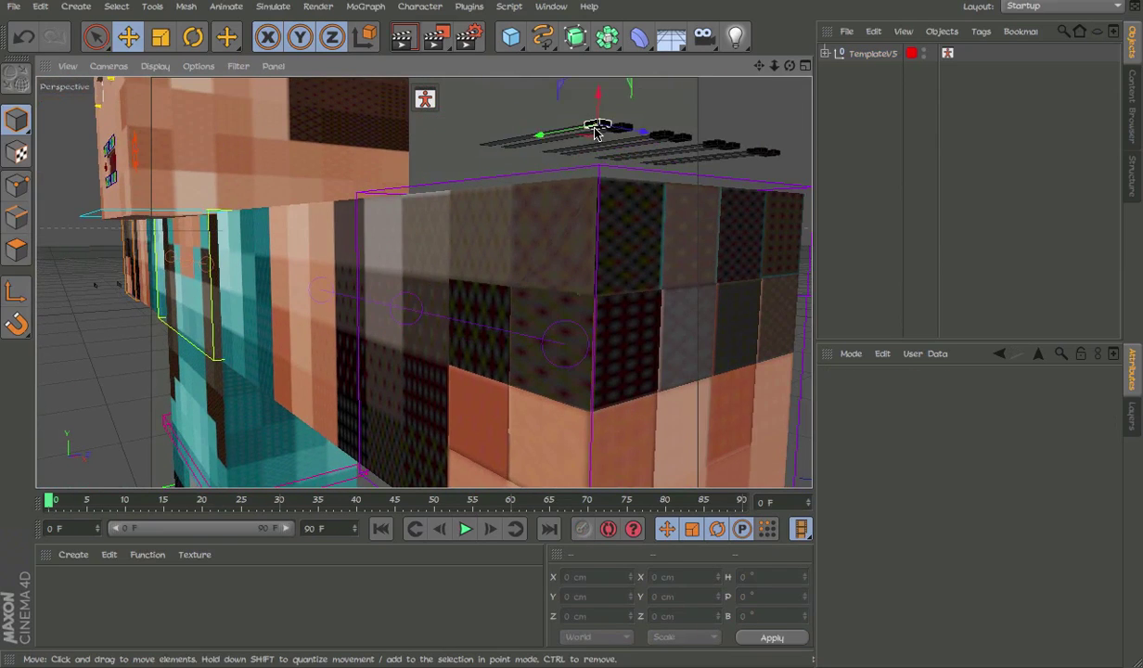
Try sliding the first finger controller above the left hand and undo it
{"action": "left_click", "coordinate": [597, 126]}
{"action": "left_click_drag", "start_coordinate": [568, 132], "coordinate": [536, 191]}
{"action": "left_click_drag", "start_coordinate": [533, 191], "coordinate": [775, 260], "text": "alt"}
{"action": "key", "text": "ctrl+z"}
{"action": "right_click_drag", "start_coordinate": [645, 235], "coordinate": [547, 212], "text": "alt"}
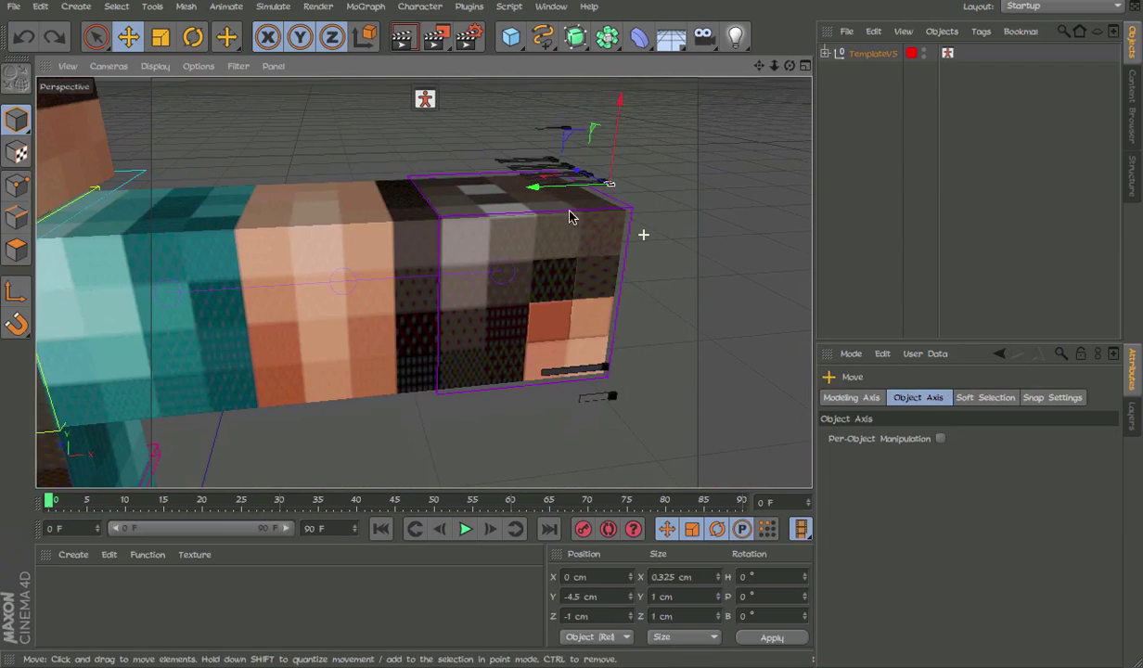
Bend the front finger of the left hand by sliding its controllers
{"action": "middle_click_drag", "start_coordinate": [547, 212], "coordinate": [509, 217], "text": "alt"}
{"action": "left_click", "coordinate": [526, 131]}
{"action": "left_click_drag", "start_coordinate": [533, 137], "coordinate": [575, 188]}
{"action": "left_click_drag", "start_coordinate": [603, 230], "coordinate": [518, 241]}
{"action": "left_click", "coordinate": [594, 213]}
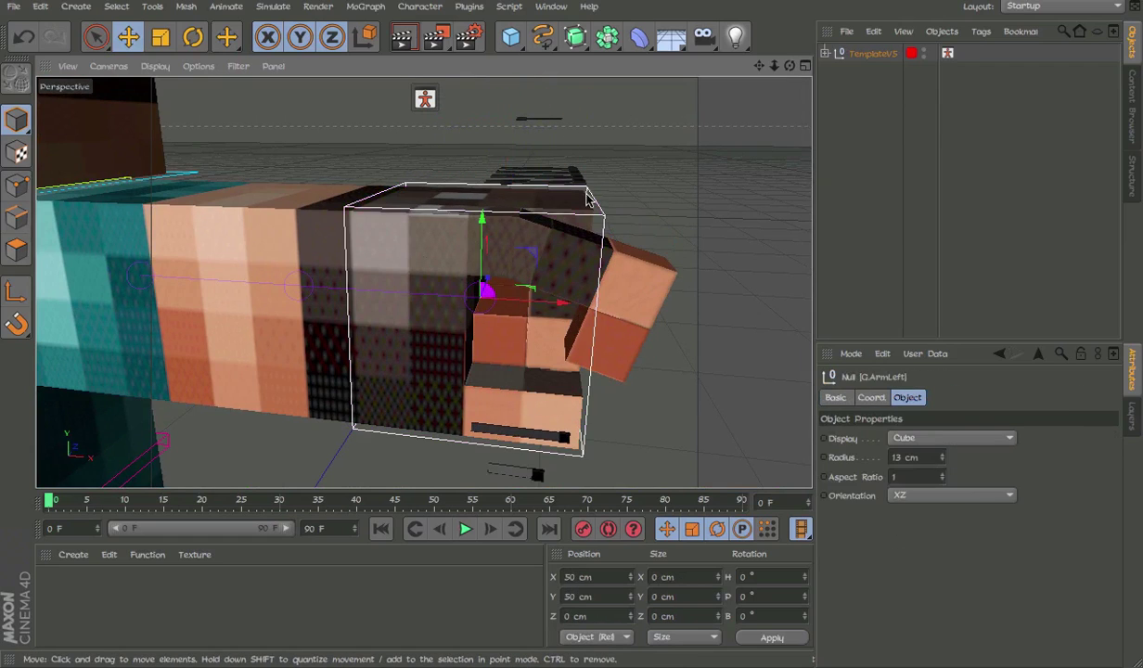
Bend the neighbouring finger of the left hand by sliding its controller
{"action": "left_click", "coordinate": [582, 185]}
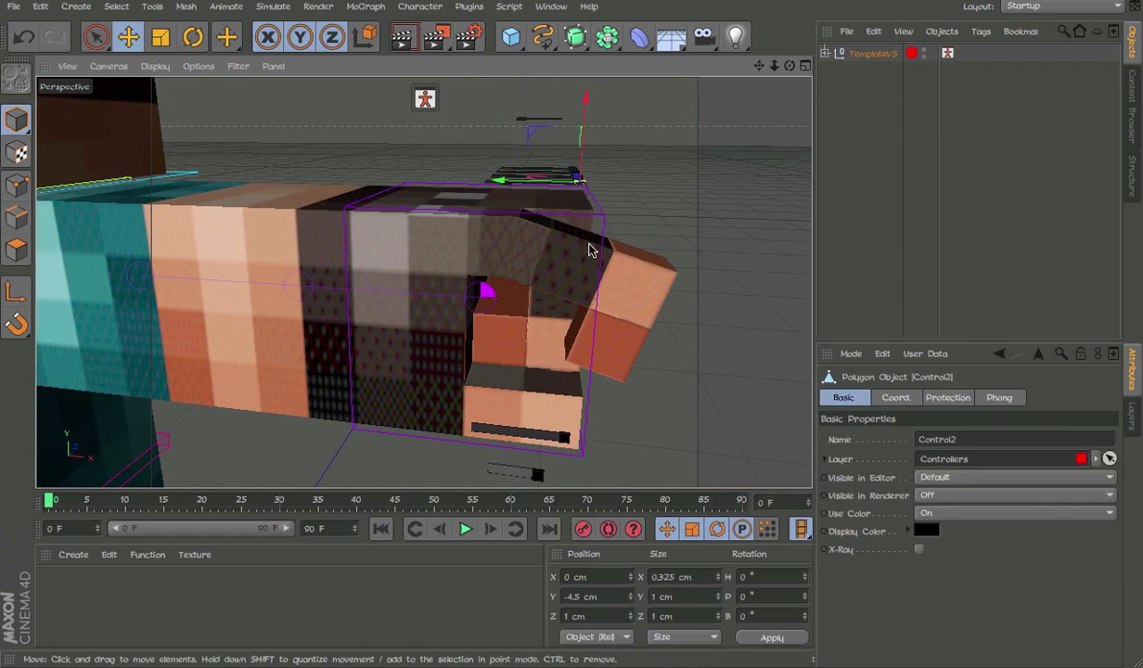
{"action": "left_click_drag", "start_coordinate": [535, 248], "coordinate": [471, 300], "text": "alt"}
{"action": "left_click", "coordinate": [586, 180]}
{"action": "left_click", "coordinate": [607, 160]}
{"action": "left_click_drag", "start_coordinate": [601, 176], "coordinate": [557, 232]}
Extend the lowest finger of the left hand by sliding the controller at its side
{"action": "left_click_drag", "start_coordinate": [624, 271], "coordinate": [605, 160], "text": "alt"}
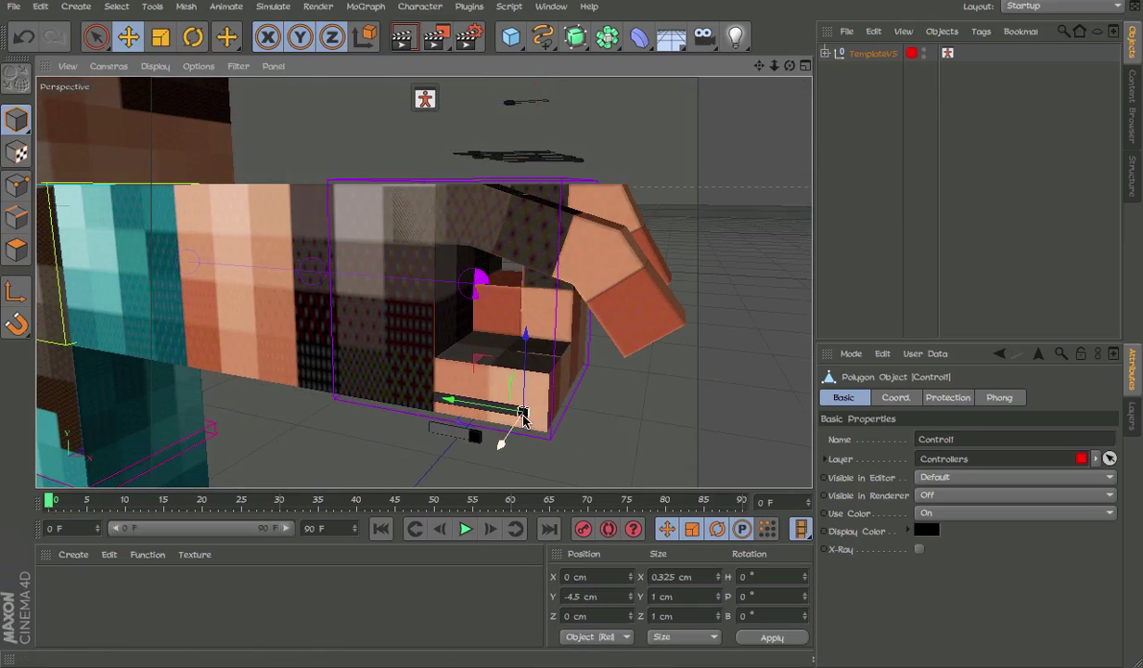
{"action": "left_click", "coordinate": [436, 432]}
{"action": "mouse_move", "coordinate": [490, 457]}
{"action": "left_mouse_down"}
{"action": "mouse_move", "coordinate": [470, 375]}
{"action": "mouse_move", "coordinate": [337, 373]}
{"action": "left_mouse_up"}
{"action": "left_click_drag", "start_coordinate": [633, 373], "coordinate": [510, 313], "text": "alt"}
{"action": "left_click_drag", "start_coordinate": [403, 356], "coordinate": [647, 306], "text": "alt"}
Undo all the finger pose changes on the left hand
{"action": "key", "text": "ctrl+z"}
{"action": "key", "text": "ctrl+z"}
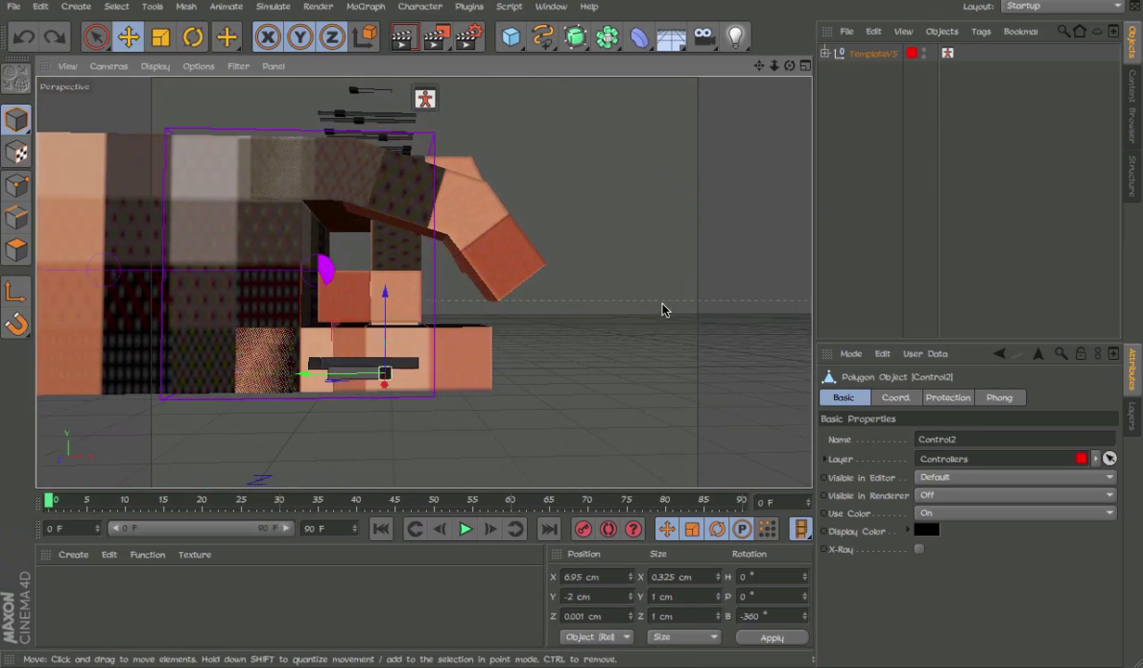
{"action": "key", "text": "ctrl+z"}
{"action": "key", "text": "ctrl+z"}
{"action": "key", "text": "ctrl+z"}
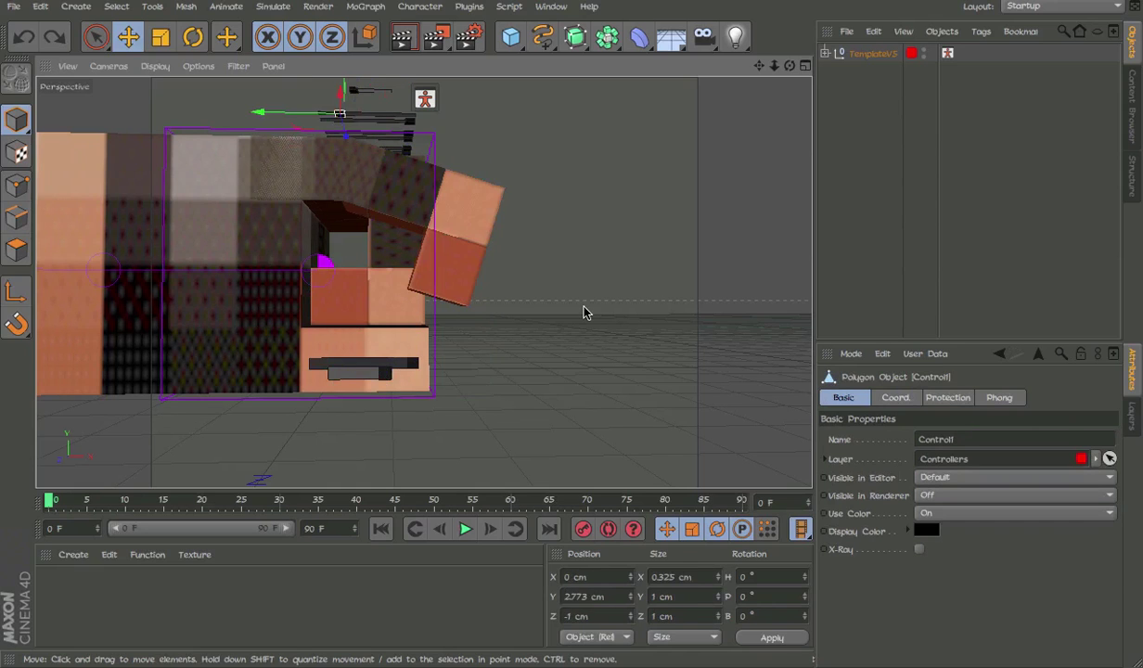
Try turning the left foot controller about 60° around its heading, and undo the rotation
{"action": "scroll", "coordinate": [391, 270], "scroll_direction": "down", "scroll_amount": 8}
{"action": "middle_click_drag", "start_coordinate": [357, 273], "coordinate": [523, 230], "text": "alt"}
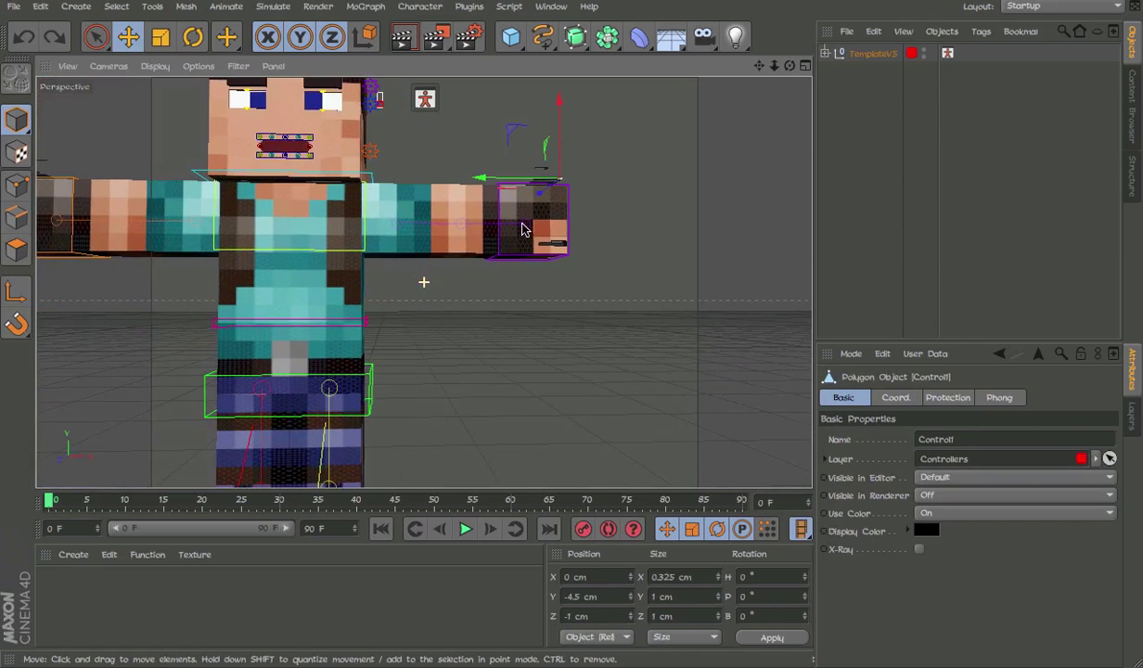
{"action": "left_click_drag", "start_coordinate": [523, 230], "coordinate": [401, 238], "text": "alt"}
{"action": "middle_click_drag", "start_coordinate": [400, 238], "coordinate": [400, 135], "text": "alt"}
{"action": "left_click_drag", "start_coordinate": [401, 295], "coordinate": [312, 369], "text": "alt"}
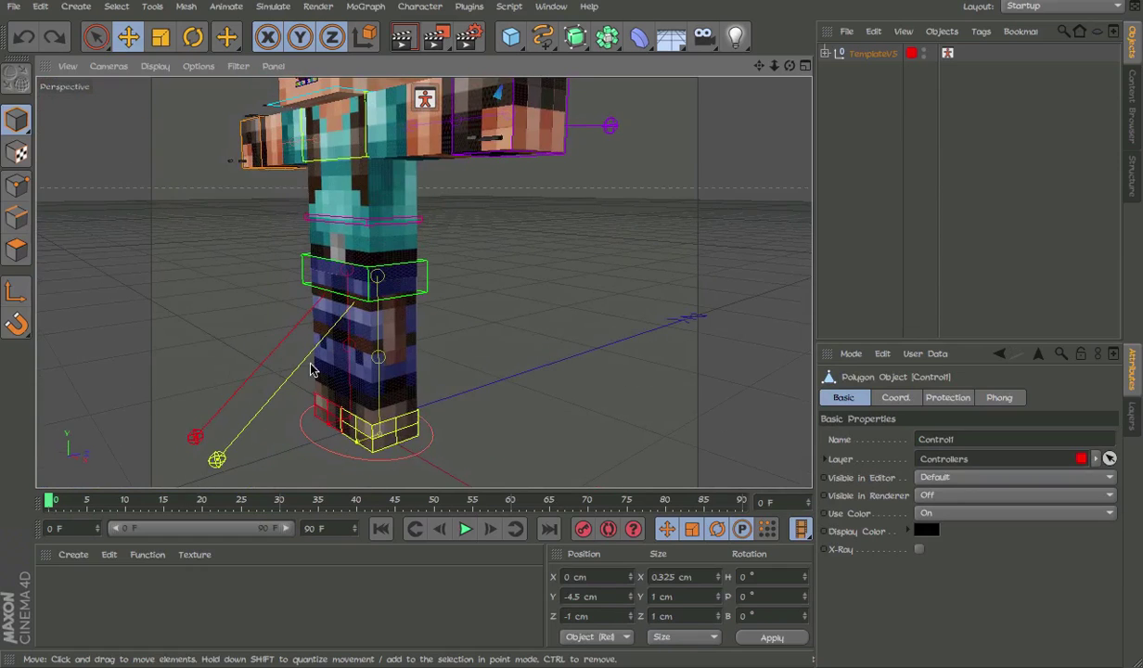
{"action": "left_click", "coordinate": [418, 413]}
{"action": "left_click", "coordinate": [423, 410]}
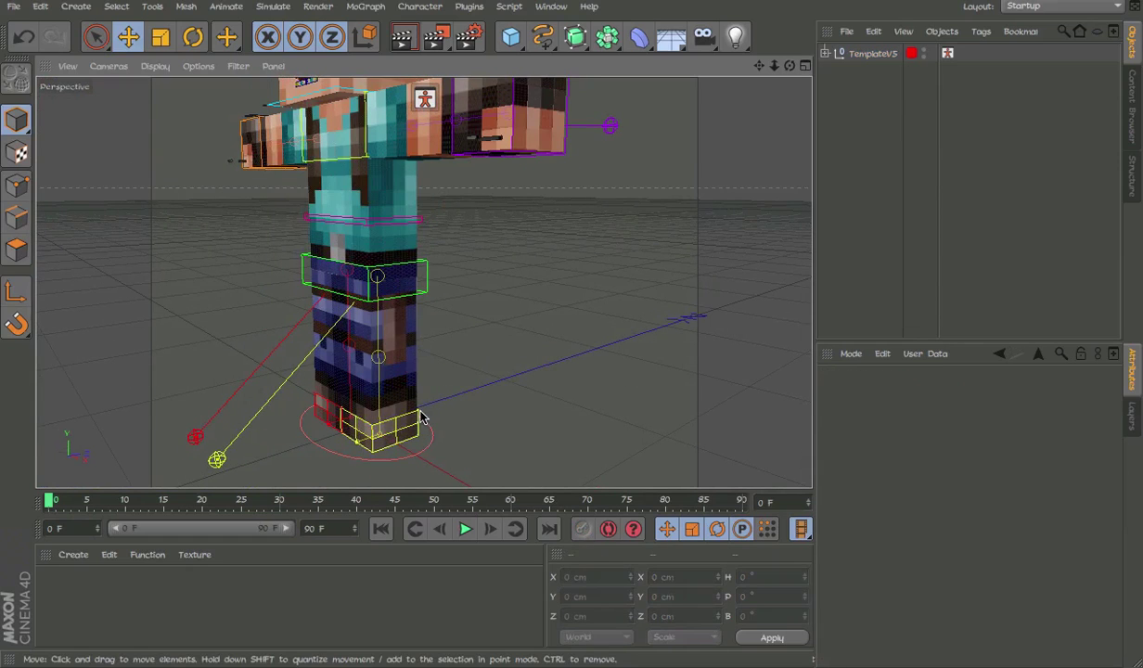
{"action": "left_click", "coordinate": [420, 419]}
{"action": "left_click", "coordinate": [420, 425]}
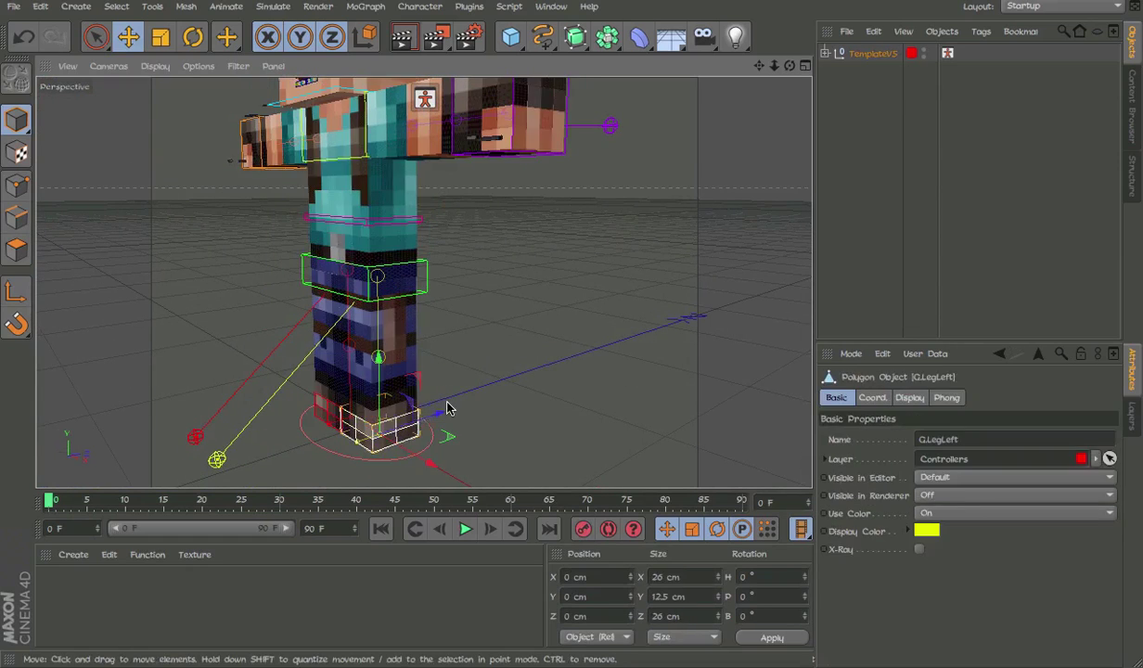
{"action": "key", "text": "r"}
{"action": "left_click_drag", "start_coordinate": [358, 453], "coordinate": [377, 459]}
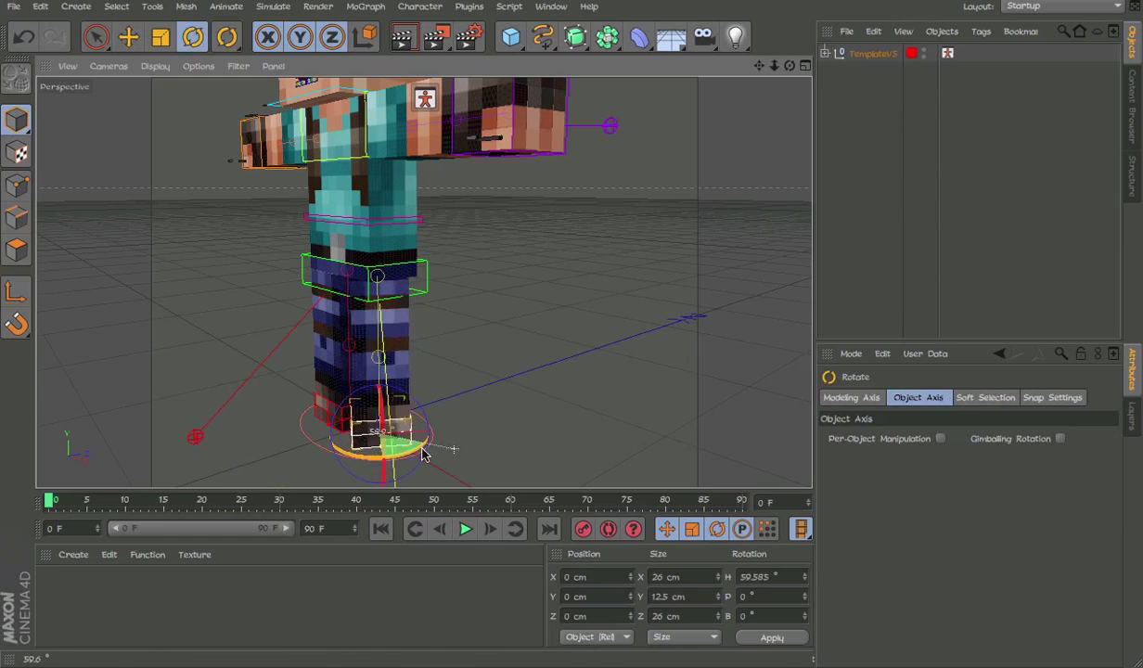
{"action": "key", "text": "ctrl+z"}
Try moving an upper-body controller downward, and undo the move
{"action": "middle_click_drag", "start_coordinate": [410, 199], "coordinate": [520, 316], "text": "alt"}
{"action": "right_click_drag", "start_coordinate": [440, 259], "coordinate": [515, 270], "text": "alt"}
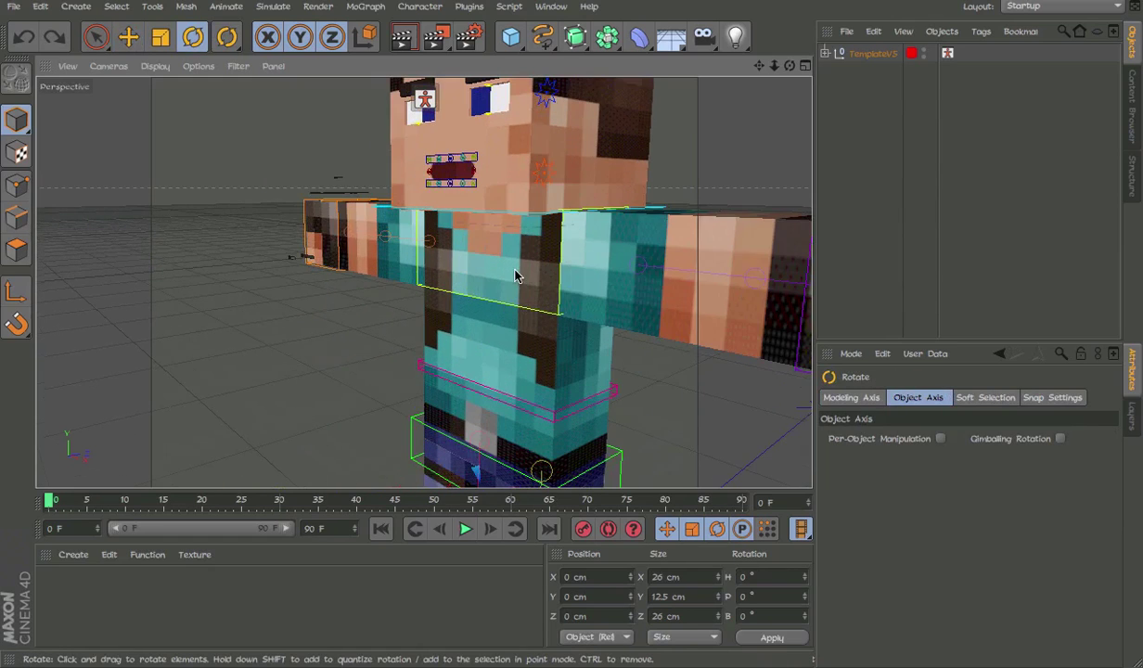
{"action": "left_click_drag", "start_coordinate": [516, 305], "coordinate": [529, 268], "text": "alt"}
{"action": "left_click_drag", "start_coordinate": [563, 214], "coordinate": [441, 211], "text": "alt"}
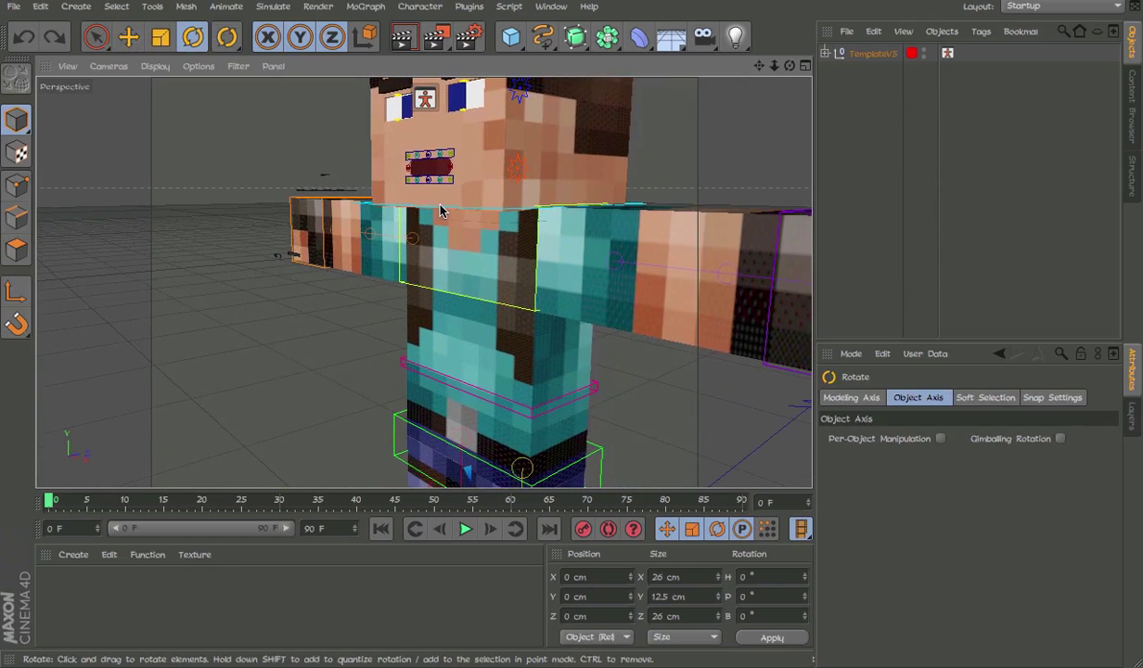
{"action": "middle_click_drag", "start_coordinate": [538, 302], "coordinate": [424, 275], "text": "alt"}
{"action": "left_click_drag", "start_coordinate": [425, 275], "coordinate": [612, 240], "text": "alt"}
{"action": "left_click", "coordinate": [437, 236]}
{"action": "key", "text": "e"}
{"action": "left_click_drag", "start_coordinate": [385, 175], "coordinate": [385, 234]}
{"action": "key", "text": "ctrl+z"}
Try moving the left leg's hip joint controller, undo the move and clear the selection
{"action": "left_click_drag", "start_coordinate": [317, 396], "coordinate": [392, 160], "text": "alt"}
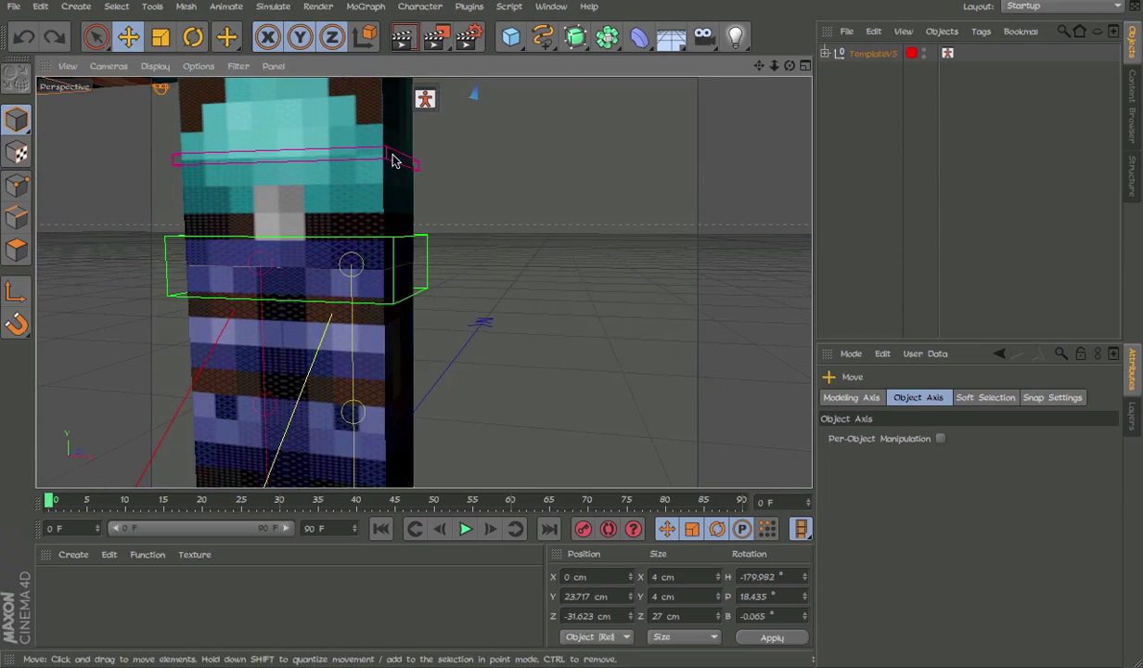
{"action": "left_click", "coordinate": [353, 267]}
{"action": "left_click_drag", "start_coordinate": [314, 265], "coordinate": [274, 295]}
{"action": "key", "text": "ctrl+z"}
{"action": "left_click", "coordinate": [433, 406]}
{"action": "left_click_drag", "start_coordinate": [433, 406], "coordinate": [366, 388], "text": "alt"}
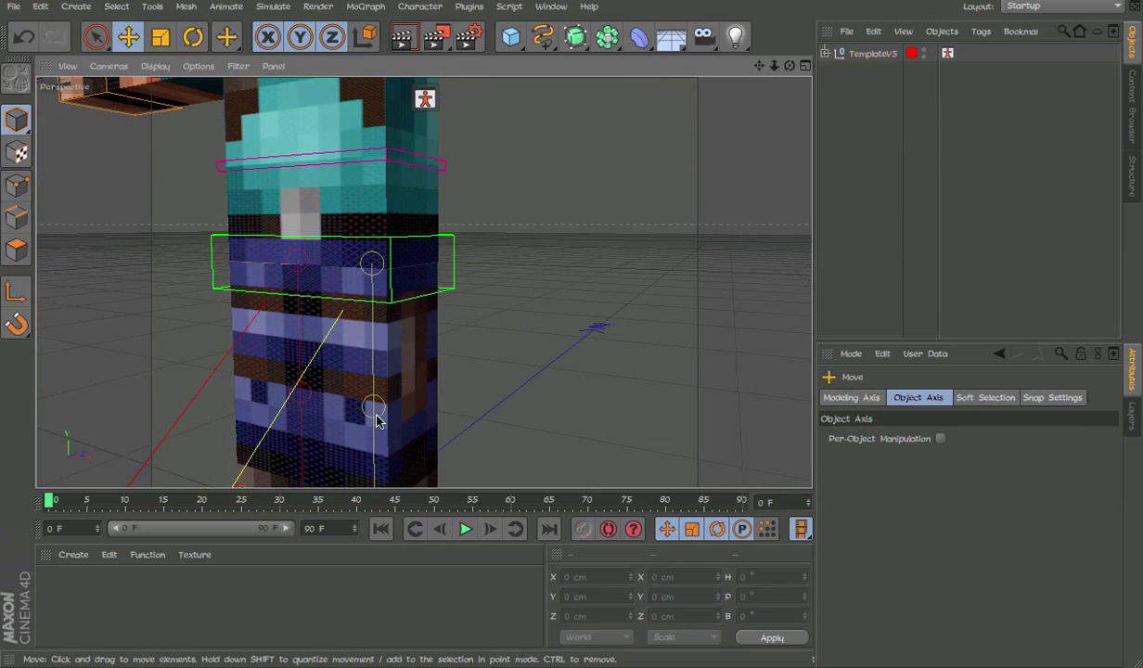
Try out the Mouth, Position and Expression values of the MouthUserData controller beside the face
{"action": "left_click_drag", "start_coordinate": [421, 327], "coordinate": [524, 399], "text": "alt"}
{"action": "left_click_drag", "start_coordinate": [570, 313], "coordinate": [636, 145], "text": "alt"}
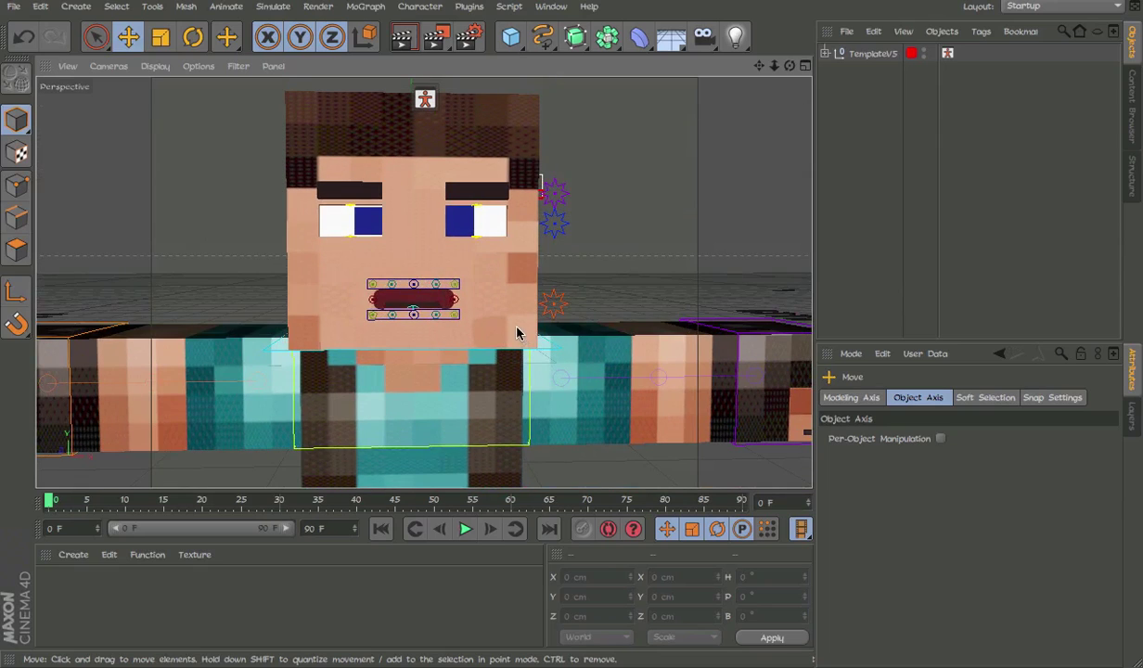
{"action": "scroll", "coordinate": [492, 317], "scroll_direction": "up", "scroll_amount": 3}
{"action": "left_click", "coordinate": [574, 295]}
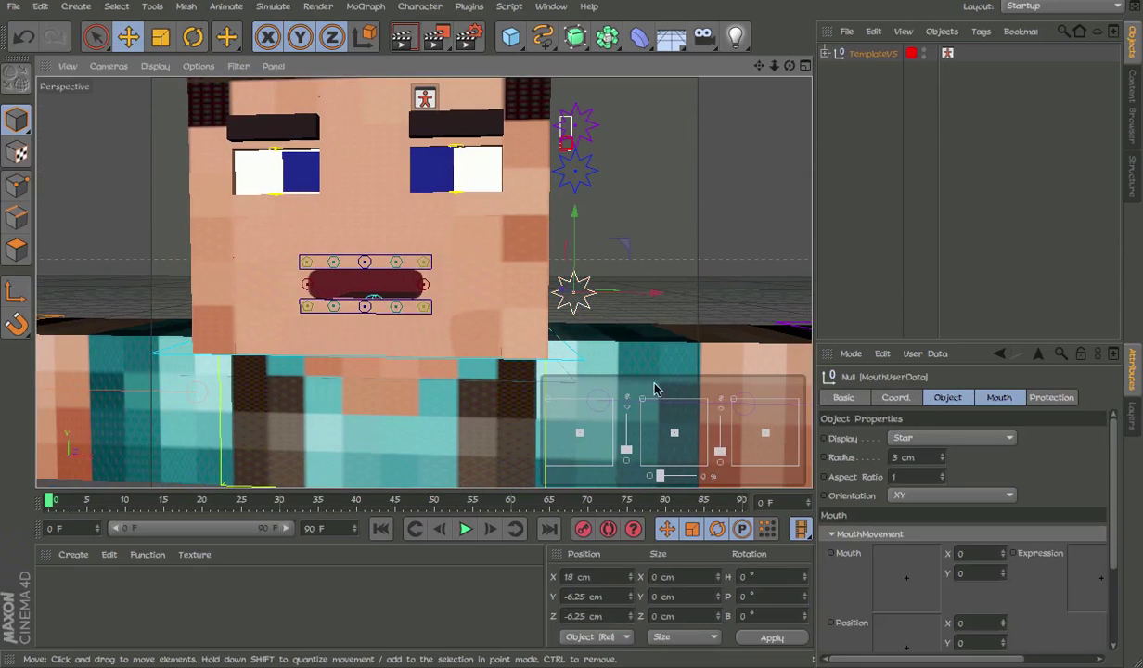
{"action": "mouse_move", "coordinate": [674, 433]}
{"action": "left_mouse_down"}
{"action": "mouse_move", "coordinate": [652, 406]}
{"action": "mouse_move", "coordinate": [676, 454]}
{"action": "left_mouse_up"}
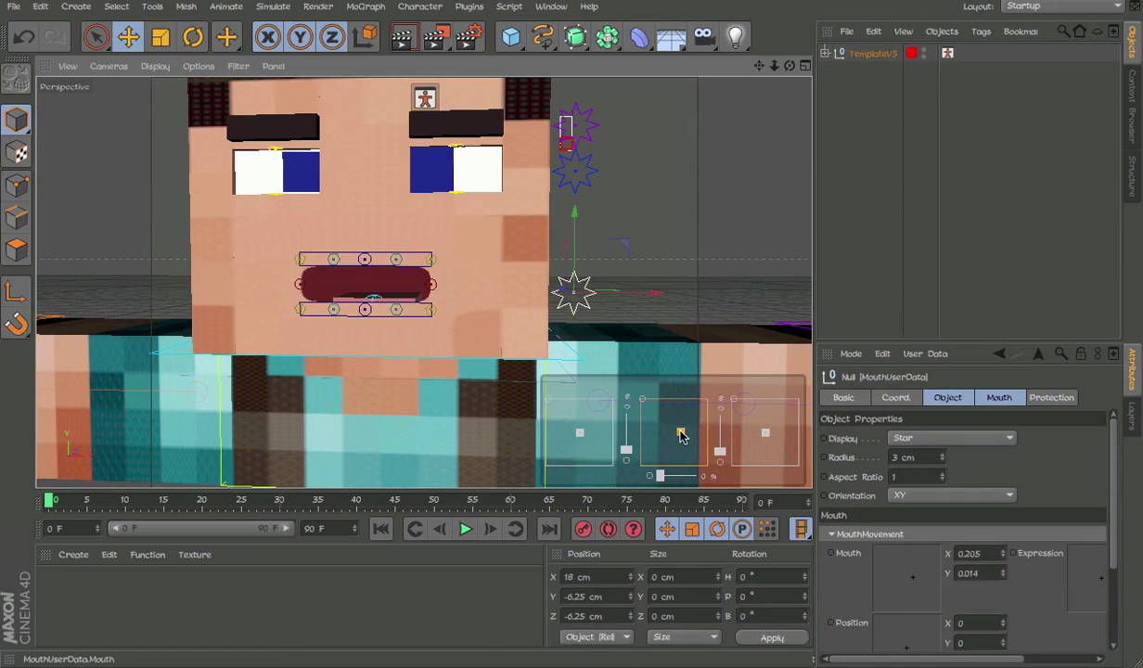
{"action": "left_click_drag", "start_coordinate": [760, 436], "coordinate": [788, 404]}
{"action": "key", "text": "ctrl+z"}
{"action": "left_click_drag", "start_coordinate": [580, 432], "coordinate": [647, 362]}
Turn off MouthType on the TemplateV5 rig and view the mouth from the side
{"action": "left_click", "coordinate": [881, 53]}
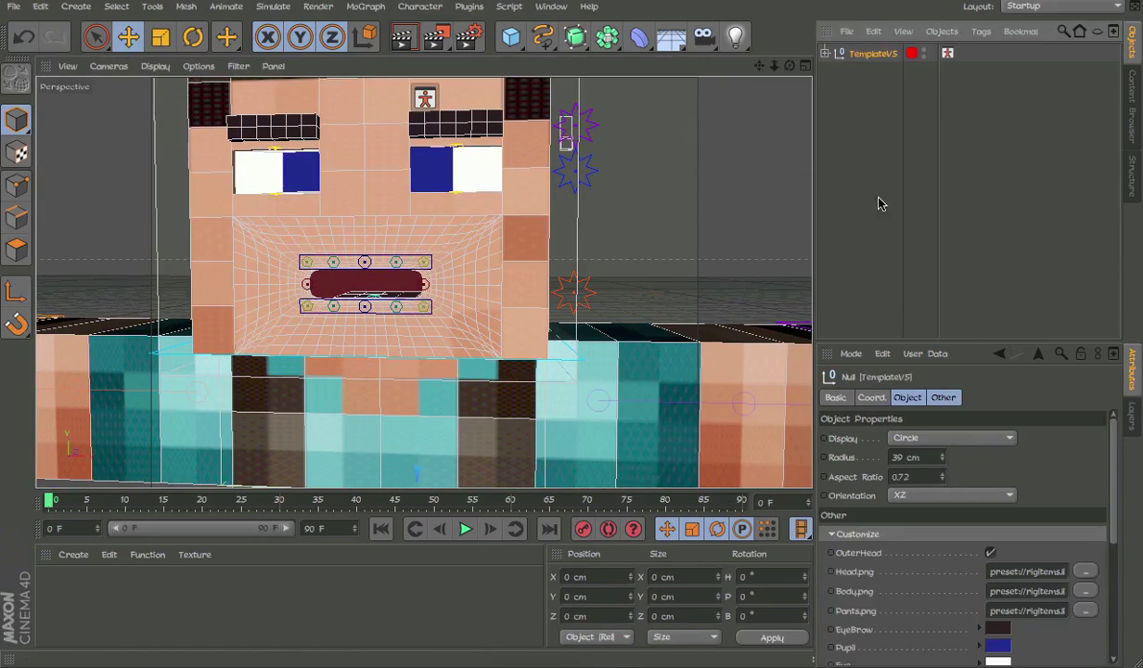
{"action": "scroll", "coordinate": [925, 554], "scroll_direction": "down", "scroll_amount": 5}
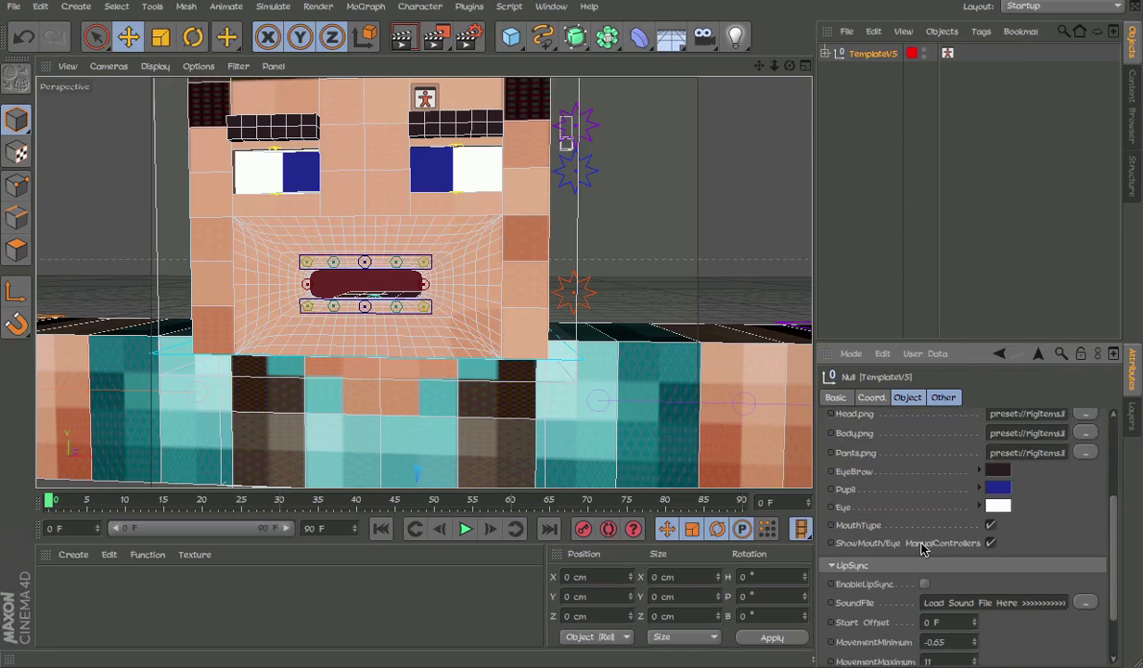
{"action": "left_click", "coordinate": [991, 526]}
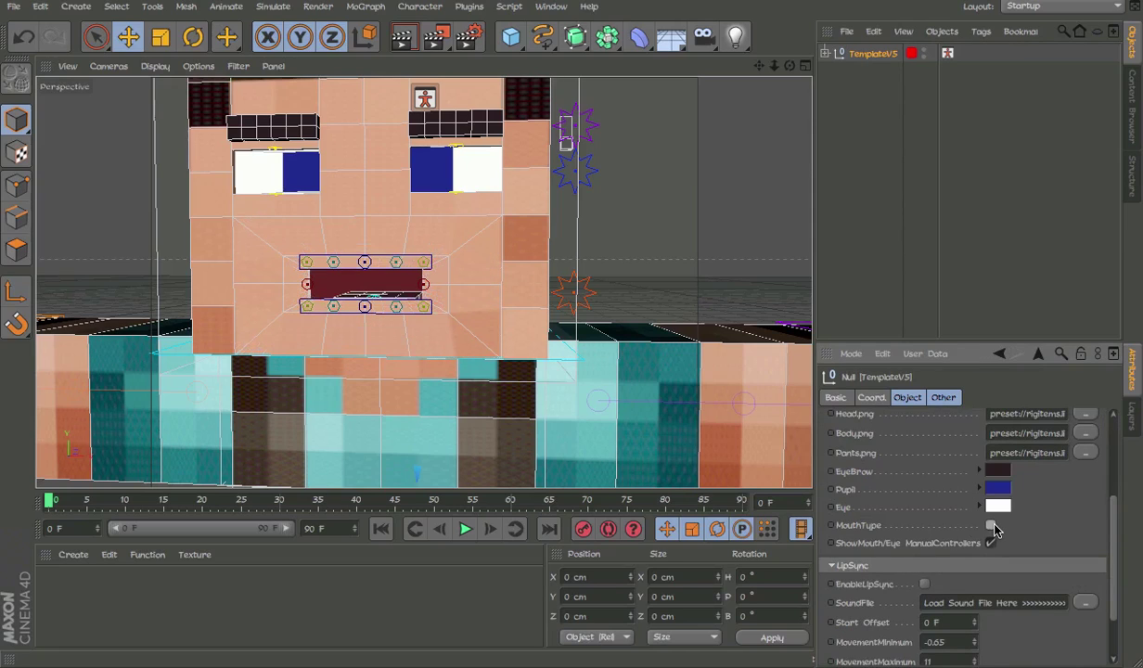
{"action": "left_click", "coordinate": [581, 254]}
{"action": "left_click_drag", "start_coordinate": [481, 267], "coordinate": [380, 268], "text": "alt"}
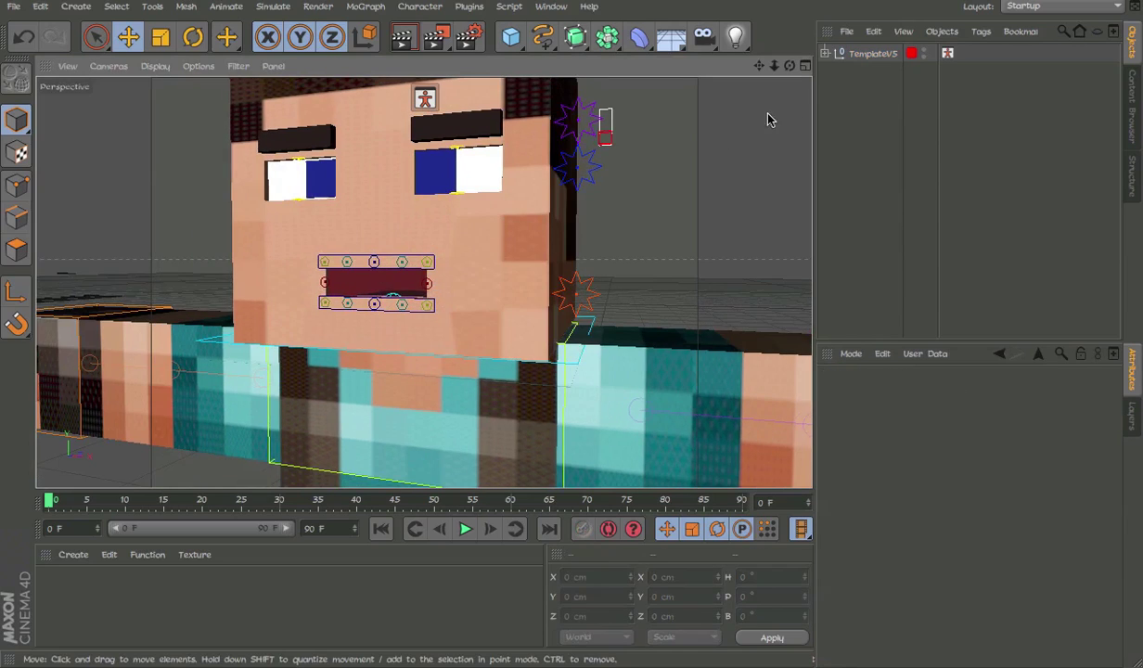
Turn MouthType back on for the TemplateV5 rig and turn off ShowMouth/Eye ManualControllers
{"action": "left_click", "coordinate": [877, 59]}
{"action": "left_click", "coordinate": [876, 56]}
{"action": "scroll", "coordinate": [926, 581], "scroll_direction": "down", "scroll_amount": 3}
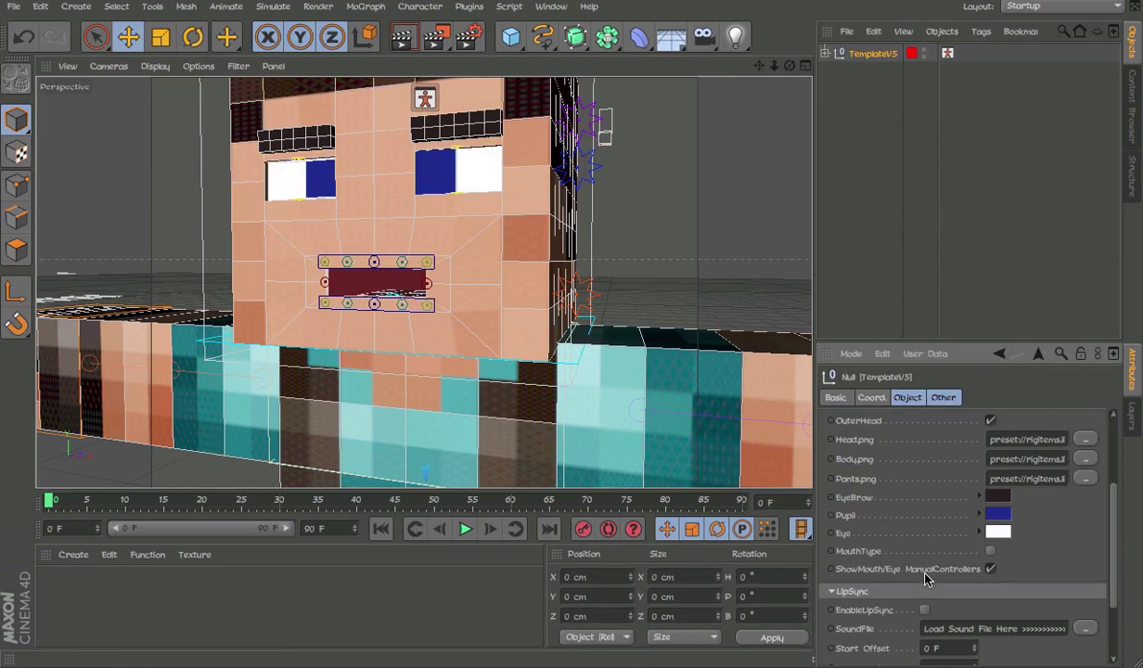
{"action": "left_click", "coordinate": [991, 553]}
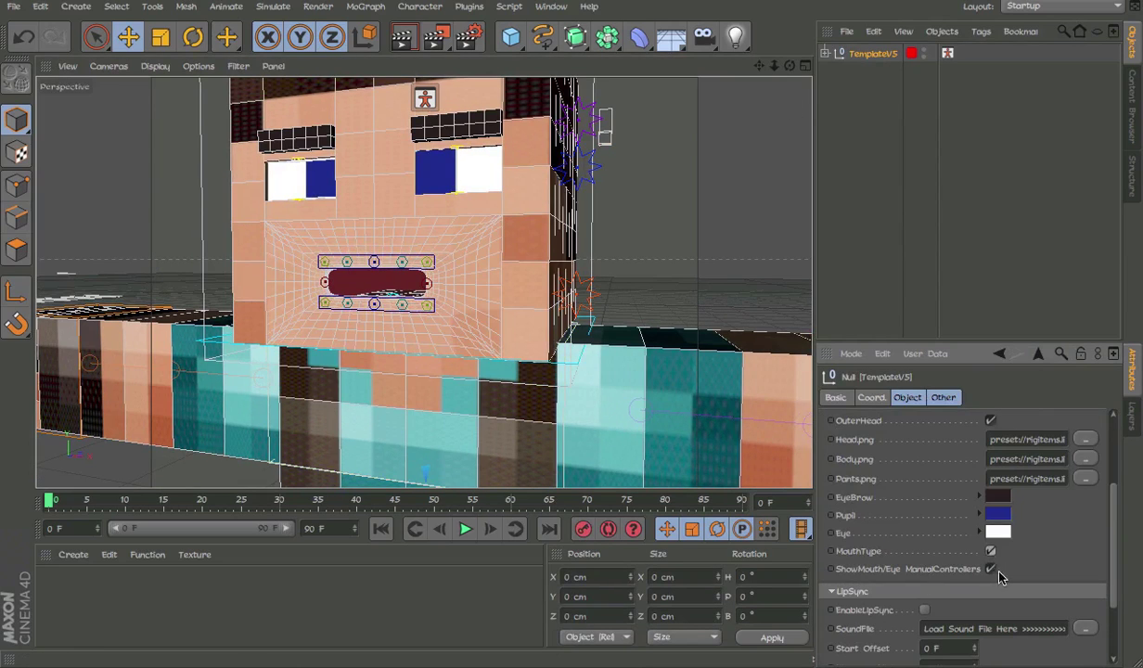
{"action": "left_click", "coordinate": [991, 570]}
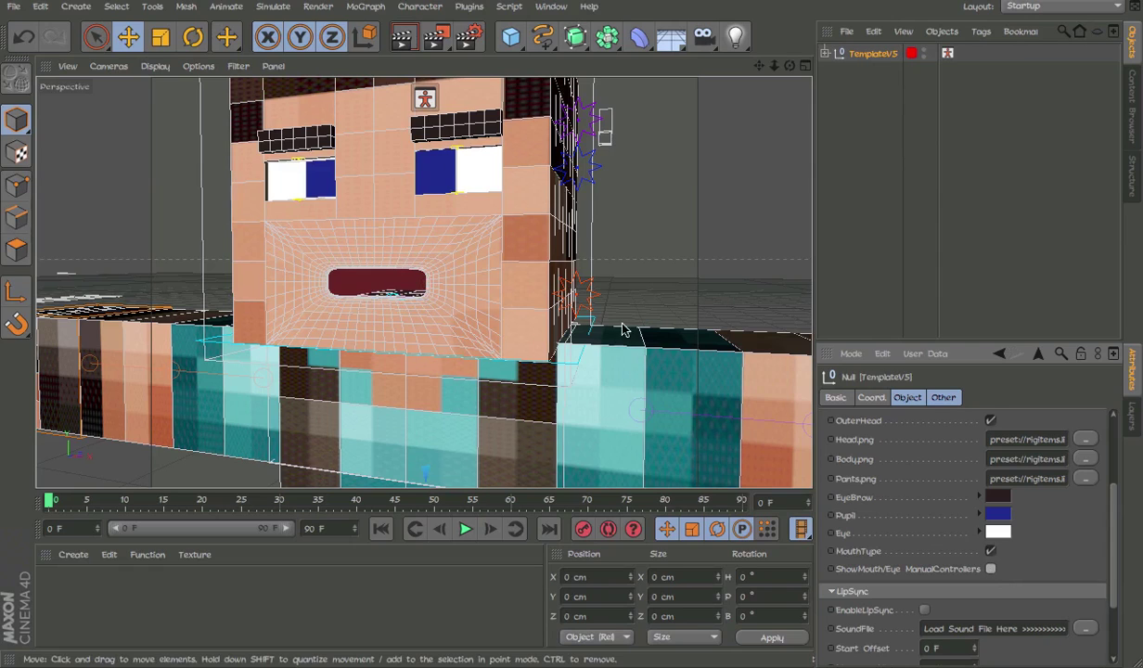
Try a mouth pose with the MouthUserData controller, undo it, and turn ShowMouth/Eye ManualControllers back on
{"action": "left_click", "coordinate": [588, 294]}
{"action": "left_click_drag", "start_coordinate": [679, 435], "coordinate": [610, 397]}
{"action": "key", "text": "ctrl+z"}
{"action": "left_click", "coordinate": [870, 59]}
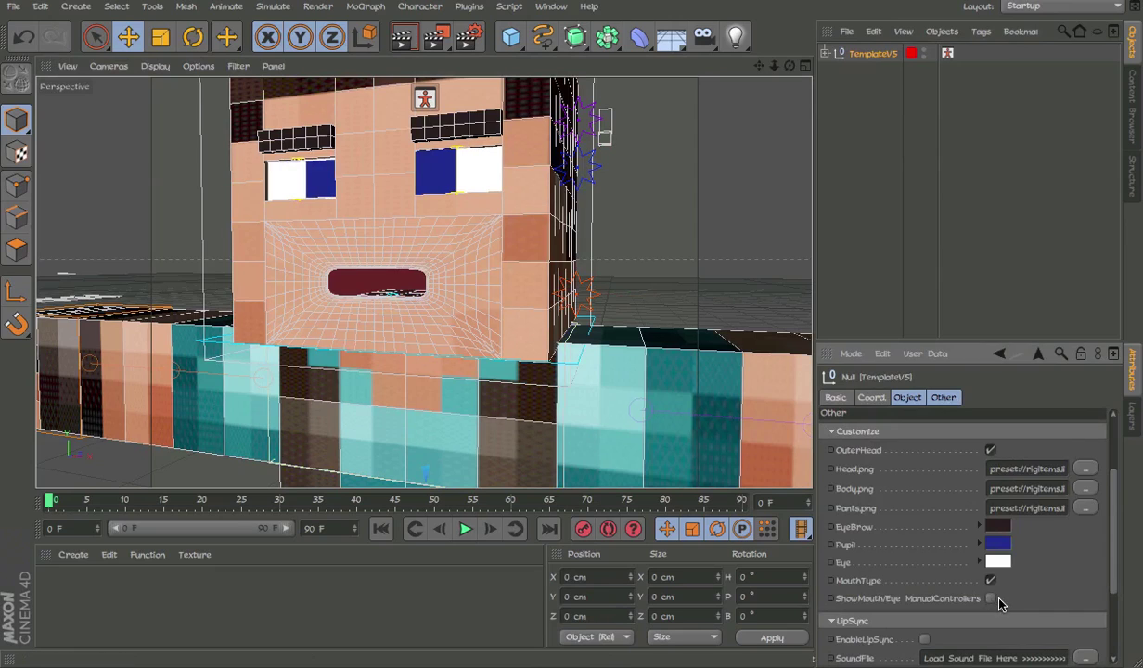
{"action": "left_click", "coordinate": [991, 599]}
Examine the TemplateV5 rig's object properties and its Customize and LipSync settings
{"action": "scroll", "coordinate": [919, 601], "scroll_direction": "down", "scroll_amount": 3}
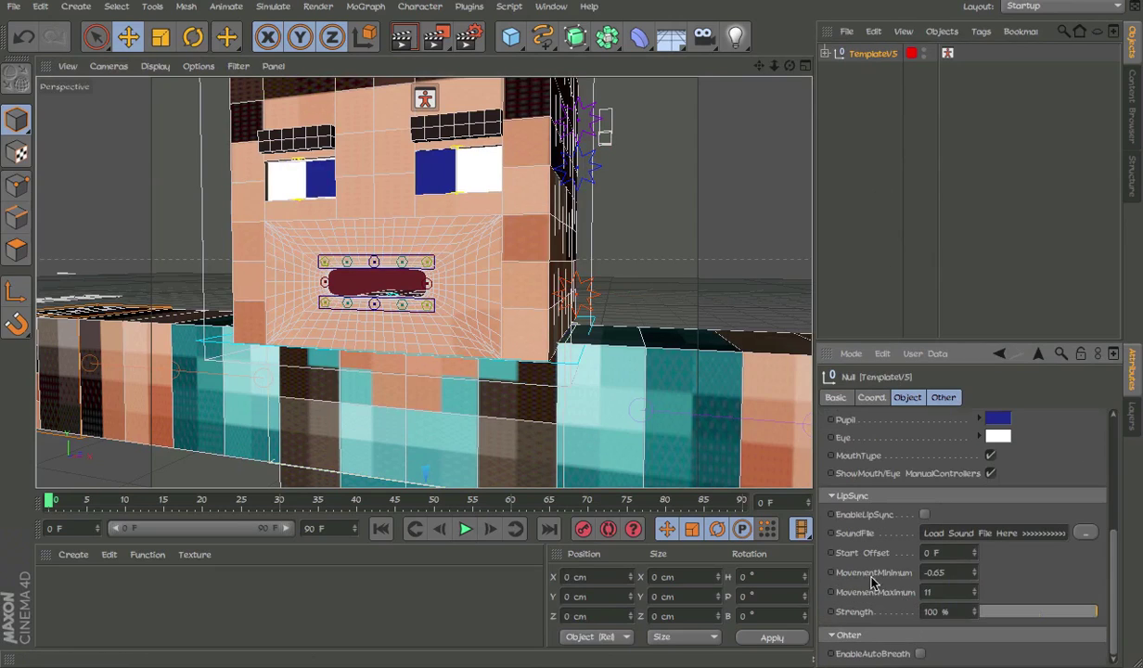
{"action": "scroll", "coordinate": [872, 573], "scroll_direction": "up", "scroll_amount": 3}
{"action": "scroll", "coordinate": [875, 543], "scroll_direction": "down", "scroll_amount": 3}
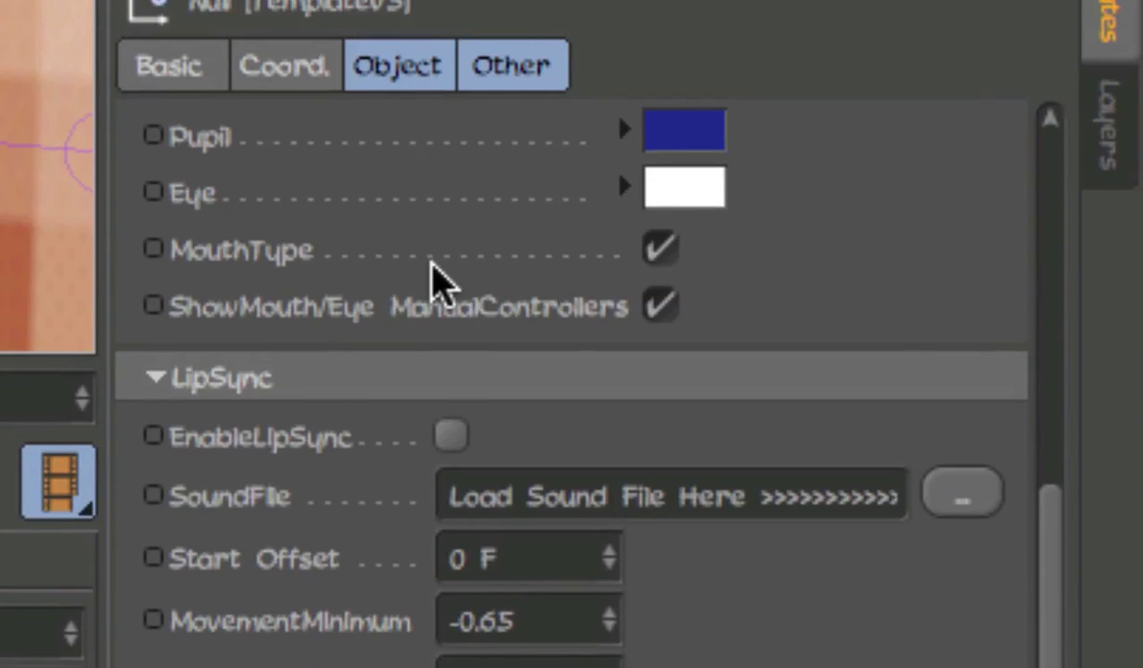
{"action": "scroll", "coordinate": [361, 223], "scroll_direction": "up", "scroll_amount": 10}
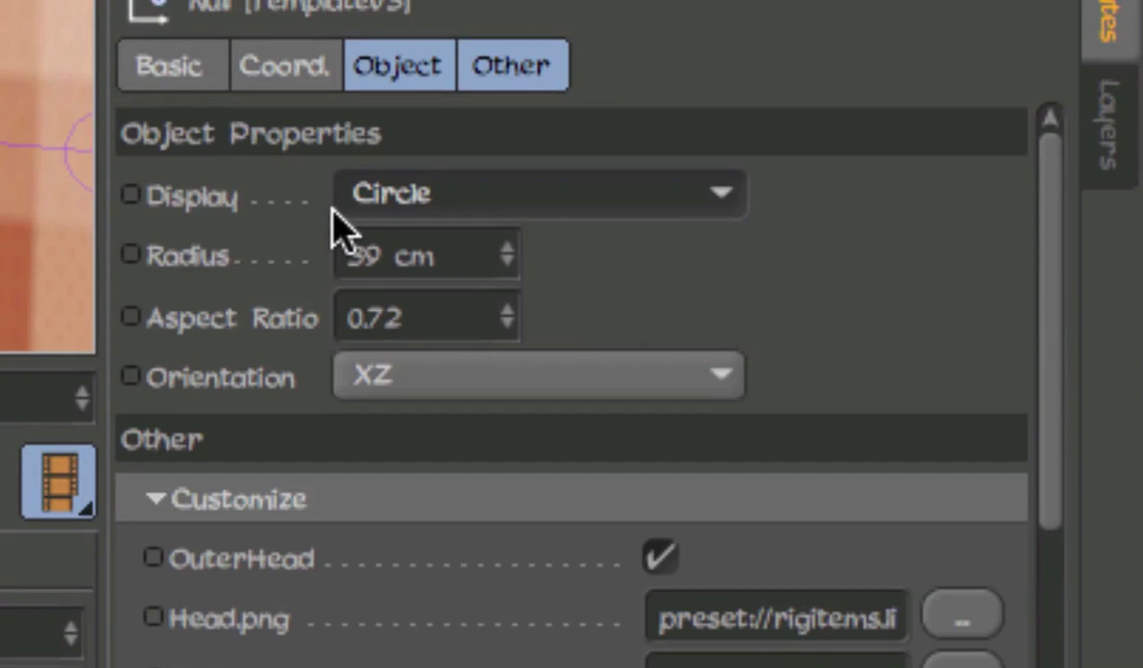
{"action": "left_click", "coordinate": [438, 210]}
{"action": "left_click", "coordinate": [442, 225]}
{"action": "scroll", "coordinate": [260, 436], "scroll_direction": "down", "scroll_amount": 10}
{"action": "scroll", "coordinate": [260, 445], "scroll_direction": "up", "scroll_amount": 10}
{"action": "scroll", "coordinate": [260, 446], "scroll_direction": "down", "scroll_amount": 10}
{"action": "scroll", "coordinate": [259, 445], "scroll_direction": "up", "scroll_amount": 4}
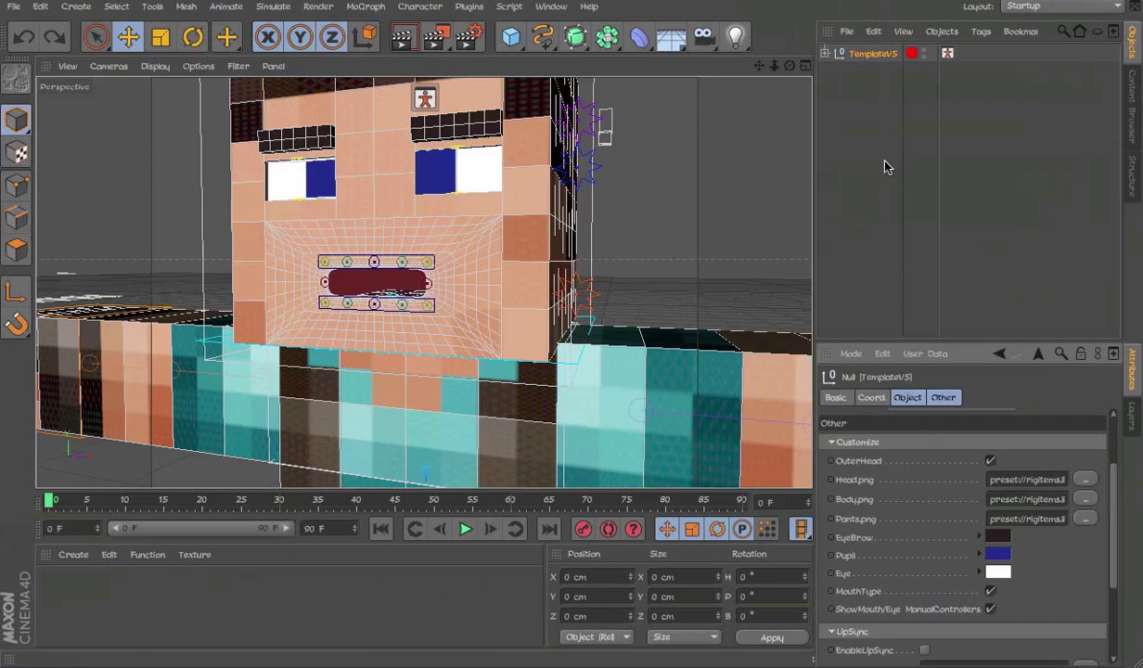
Try out poses with the MouthUserData controller and leave the mouth open, with Mouth at about X 0.315, Y 0.041
{"action": "left_click", "coordinate": [868, 122]}
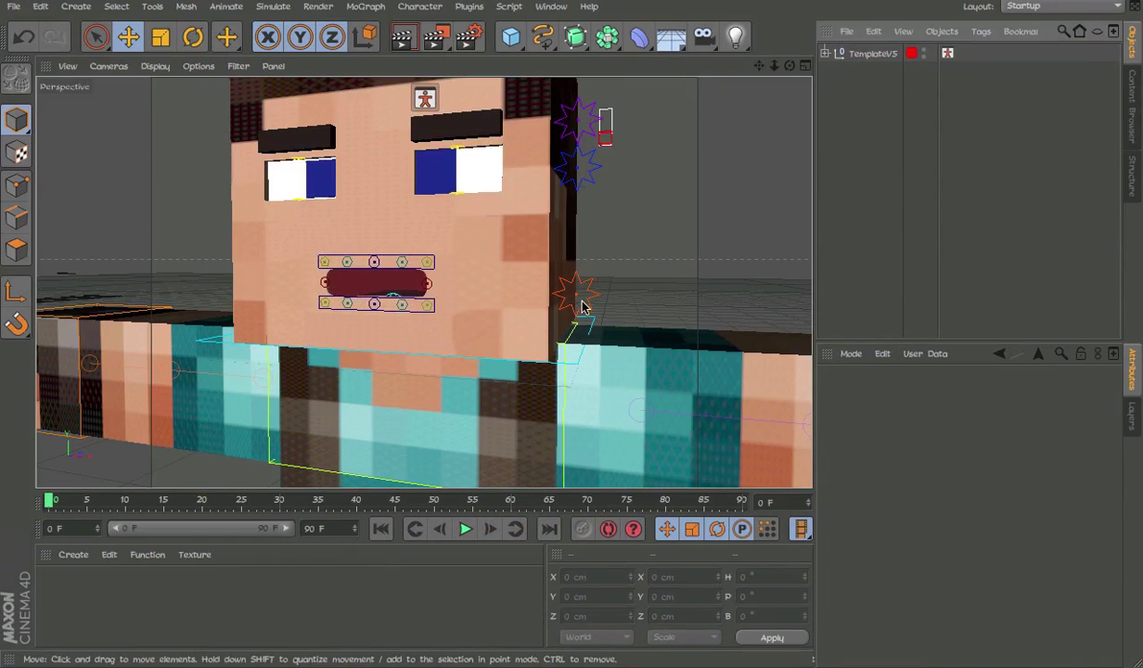
{"action": "left_click", "coordinate": [594, 297]}
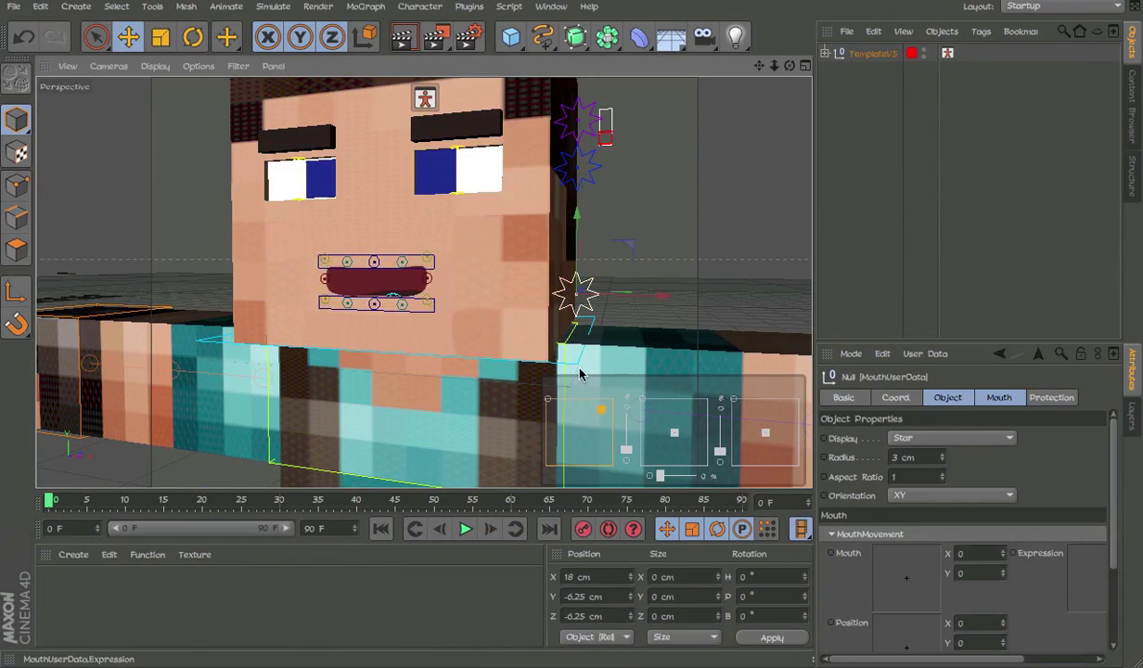
{"action": "left_click_drag", "start_coordinate": [573, 373], "coordinate": [583, 398]}
{"action": "key", "text": "ctrl+z"}
{"action": "left_click_drag", "start_coordinate": [766, 433], "coordinate": [684, 434]}
{"action": "key", "text": "ctrl+z"}
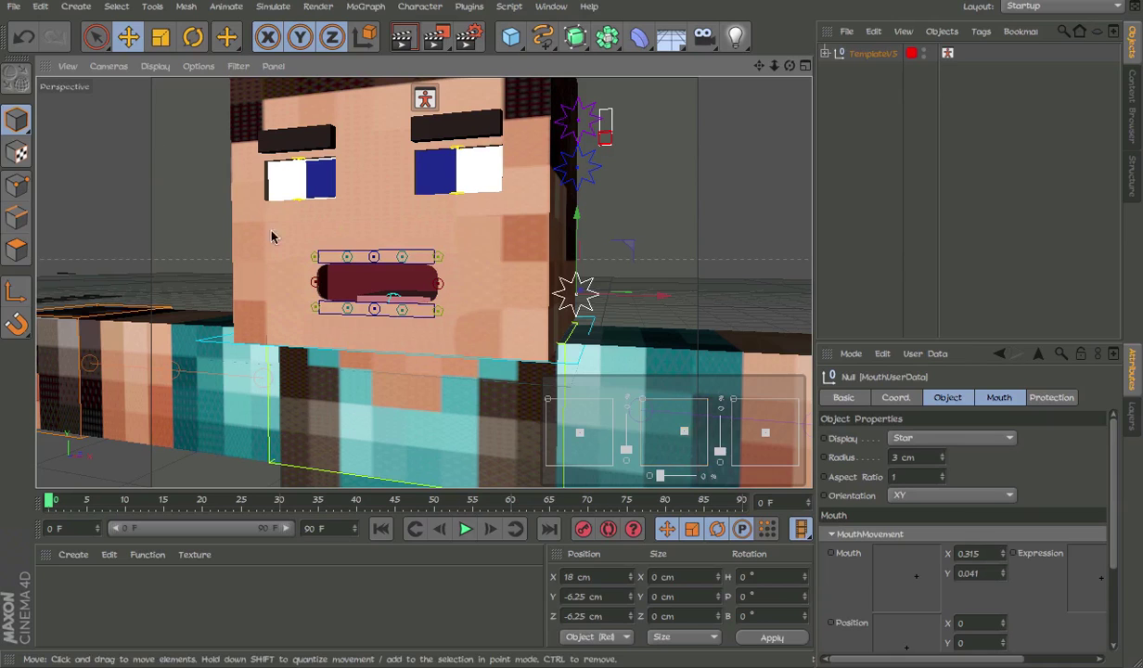
Raise the three controllers at the left corner of the mouth together by about 2.6 cm
{"action": "right_click_drag", "start_coordinate": [337, 289], "coordinate": [384, 309], "text": "alt"}
{"action": "middle_click_drag", "start_coordinate": [383, 309], "coordinate": [353, 307], "text": "alt"}
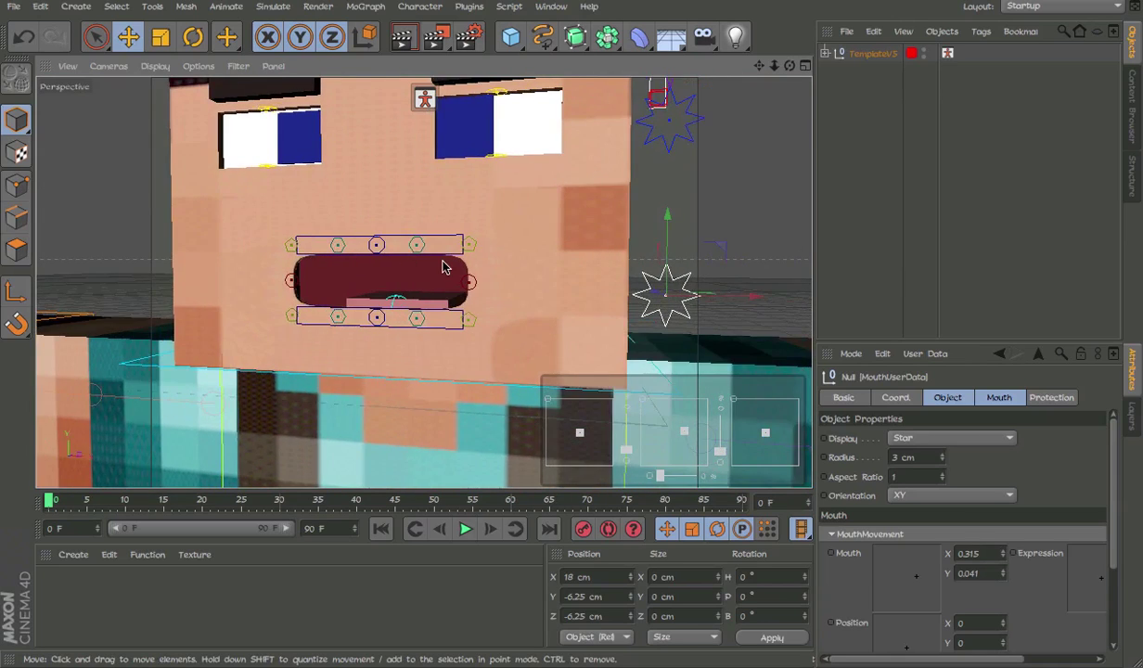
{"action": "scroll", "coordinate": [447, 265], "scroll_direction": "up", "scroll_amount": 3}
{"action": "left_click", "coordinate": [489, 297]}
{"action": "left_click", "coordinate": [498, 354], "text": "shift"}
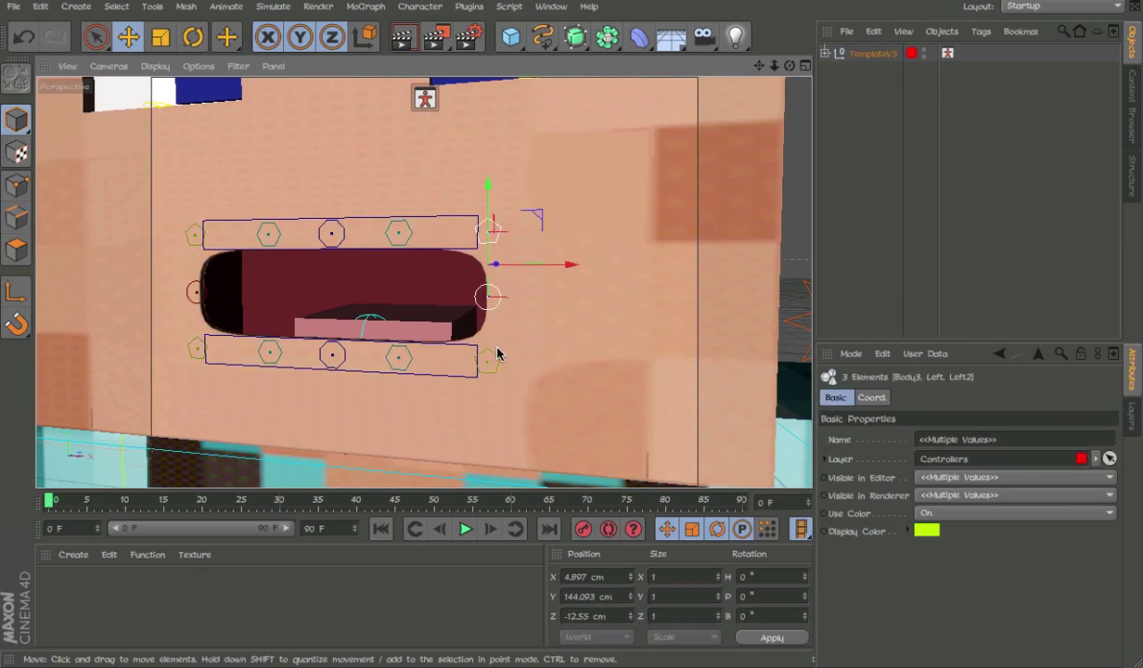
{"action": "left_click", "coordinate": [504, 247], "text": "ctrl"}
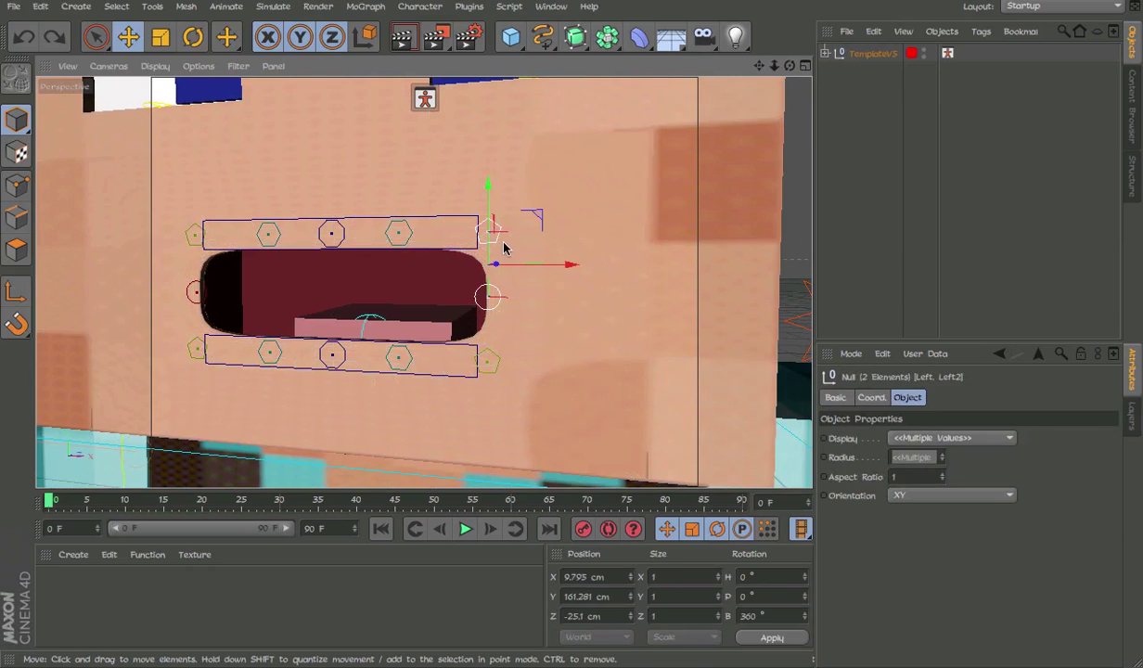
{"action": "left_click", "coordinate": [498, 360], "text": "shift"}
{"action": "left_click_drag", "start_coordinate": [488, 230], "coordinate": [490, 183]}
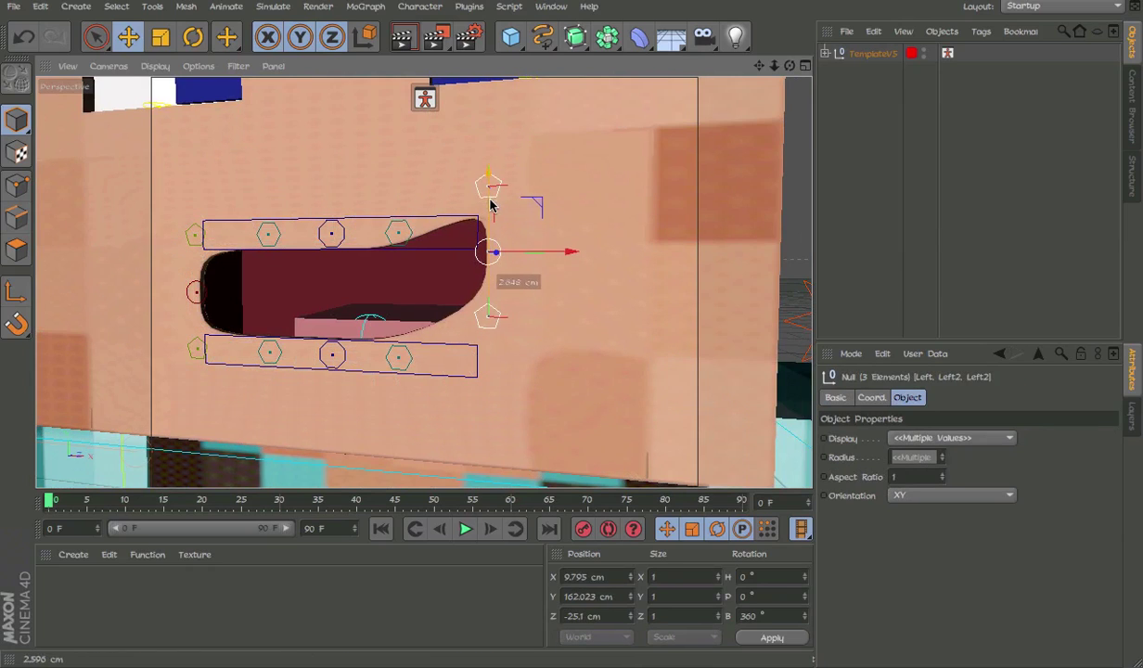
Try shifting the three left mouth-corner controllers in other directions, and undo the moves
{"action": "left_click_drag", "start_coordinate": [550, 251], "coordinate": [356, 302]}
{"action": "key", "text": "ctrl+z"}
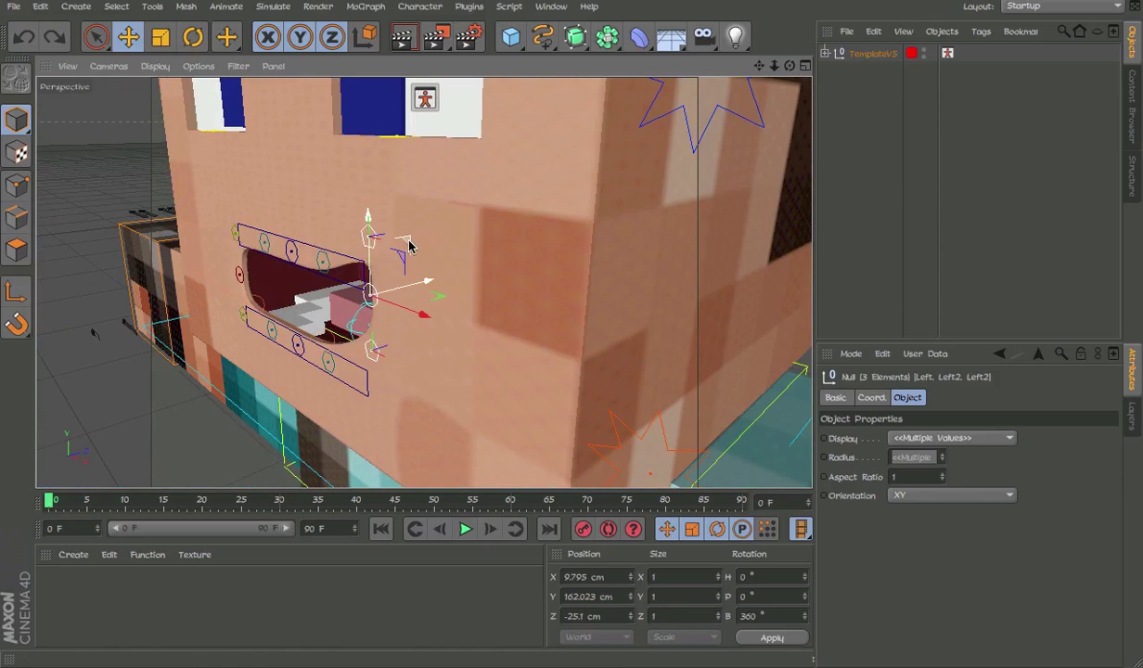
{"action": "left_click_drag", "start_coordinate": [408, 243], "coordinate": [670, 178]}
{"action": "key", "text": "ctrl+z"}
Try moving the Tongue controller inside the mouth, and undo the move
{"action": "middle_click_drag", "start_coordinate": [424, 283], "coordinate": [708, 176], "text": "alt"}
{"action": "left_click_drag", "start_coordinate": [571, 241], "coordinate": [649, 292], "text": "alt"}
{"action": "left_click_drag", "start_coordinate": [486, 342], "coordinate": [546, 319], "text": "alt"}
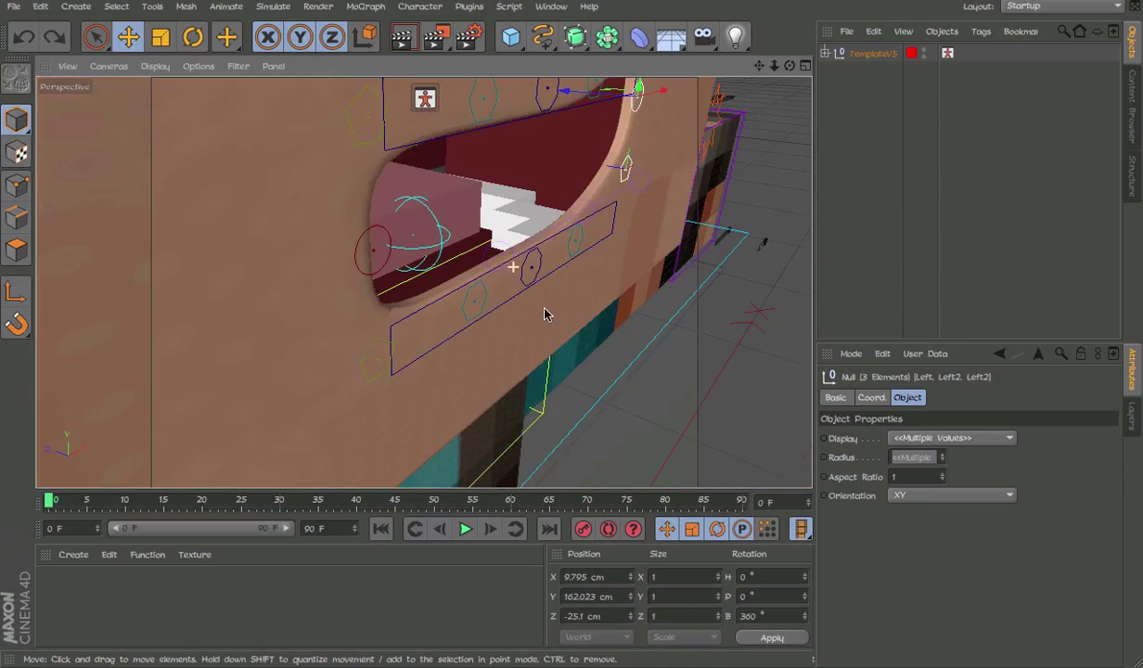
{"action": "left_click", "coordinate": [475, 251]}
{"action": "left_click_drag", "start_coordinate": [475, 250], "coordinate": [339, 201], "text": "alt"}
{"action": "key", "text": "ctrl+z"}
{"action": "left_click", "coordinate": [452, 236]}
{"action": "left_click_drag", "start_coordinate": [456, 235], "coordinate": [426, 250]}
{"action": "key", "text": "ctrl+z"}
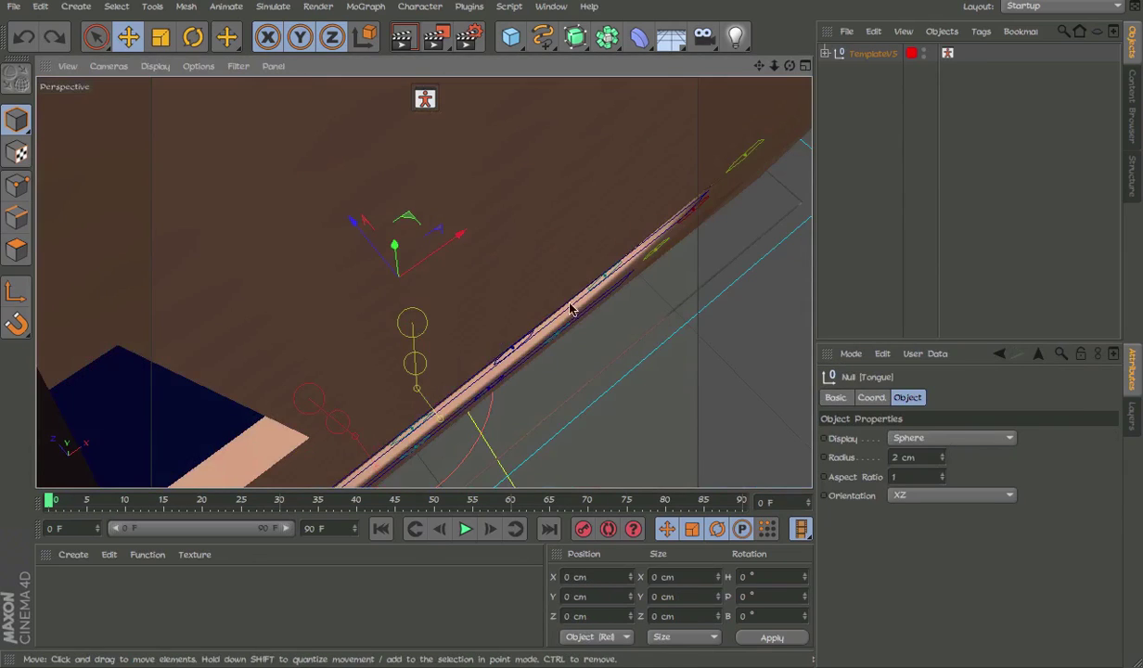
Try moving the Bottom lip controller vertically, and clear the selection
{"action": "left_click_drag", "start_coordinate": [571, 313], "coordinate": [445, 258], "text": "alt"}
{"action": "left_click", "coordinate": [452, 135]}
{"action": "left_click_drag", "start_coordinate": [404, 167], "coordinate": [770, 170], "text": "alt"}
{"action": "left_click", "coordinate": [581, 258]}
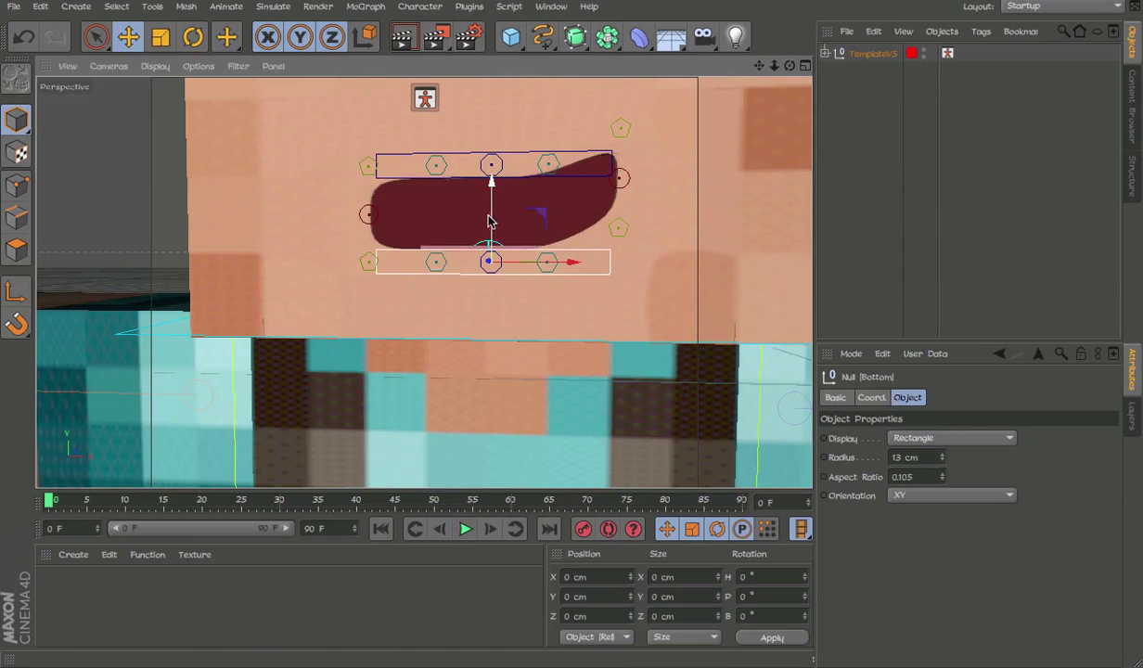
{"action": "left_click_drag", "start_coordinate": [491, 223], "coordinate": [538, 235]}
{"action": "left_click", "coordinate": [510, 151]}
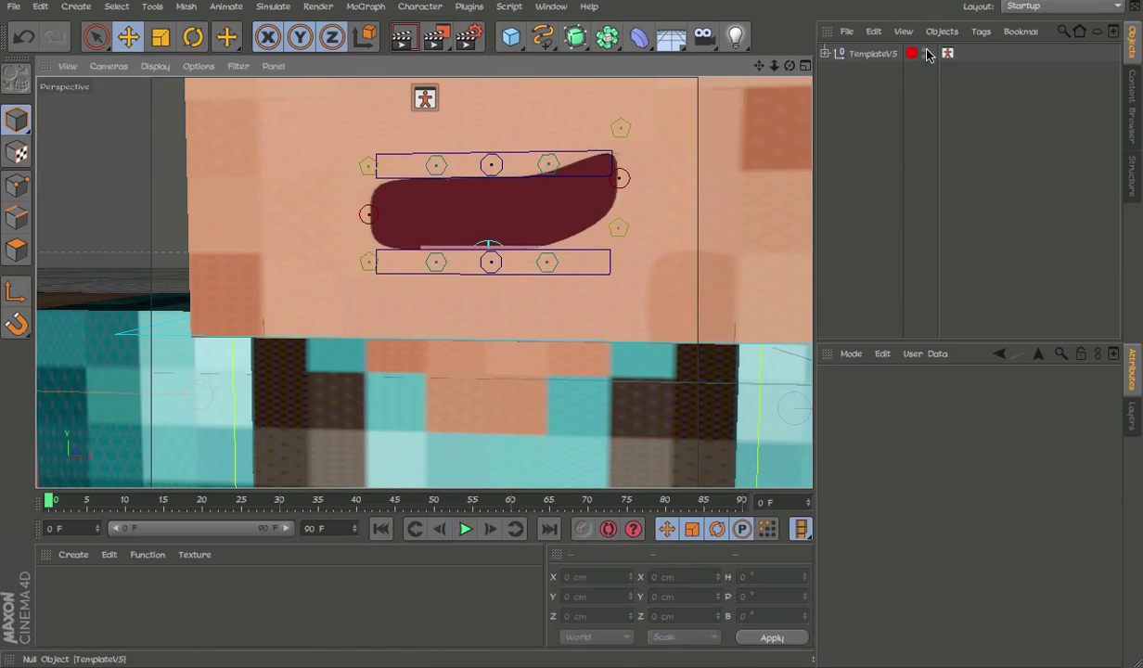
Undo the recent mouth changes, including the MouthUserData pose and the raised left mouth corner
{"action": "key", "text": "ctrl+z"}
{"action": "key", "text": "ctrl+z"}
{"action": "key", "text": "ctrl+z"}
{"action": "key", "text": "ctrl+z"}
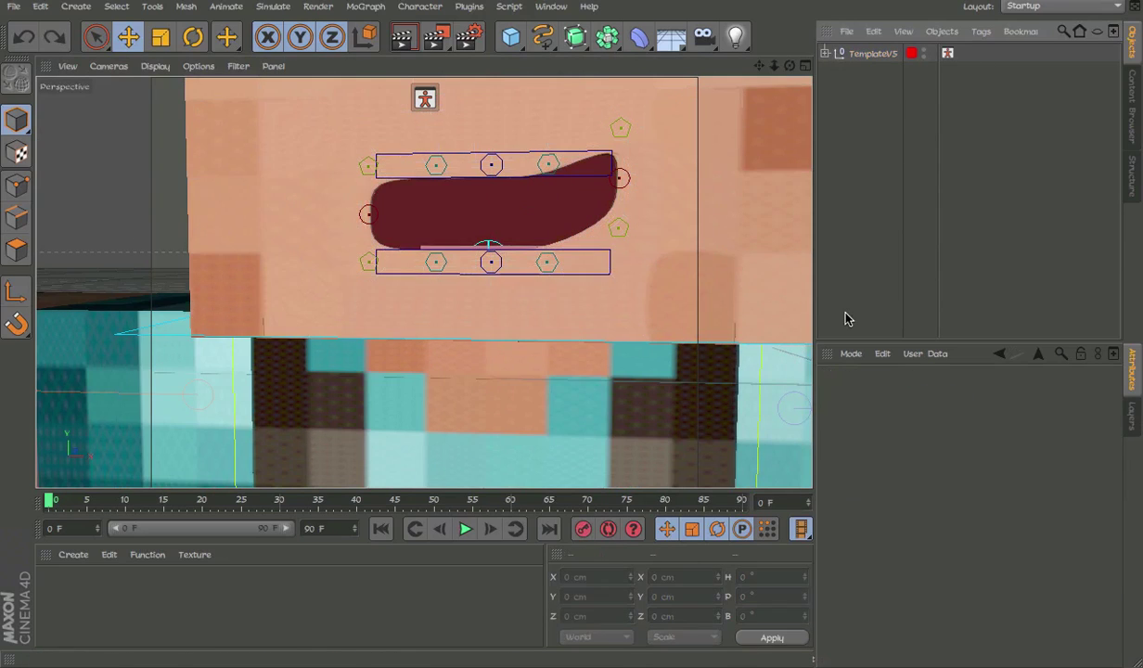
{"action": "key", "text": "ctrl+z"}
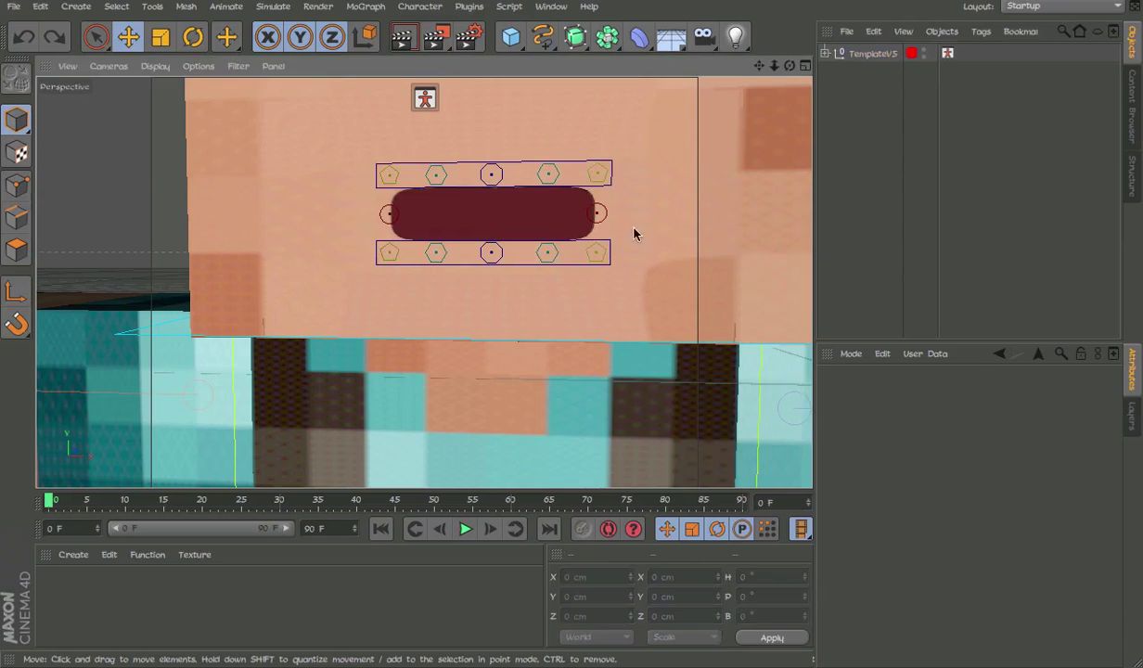
Try TeethBoth at 100 % and the two separate teeth sliders on MouthUserData, and undo each change
{"action": "scroll", "coordinate": [550, 237], "scroll_direction": "down", "scroll_amount": 2}
{"action": "left_click", "coordinate": [796, 226]}
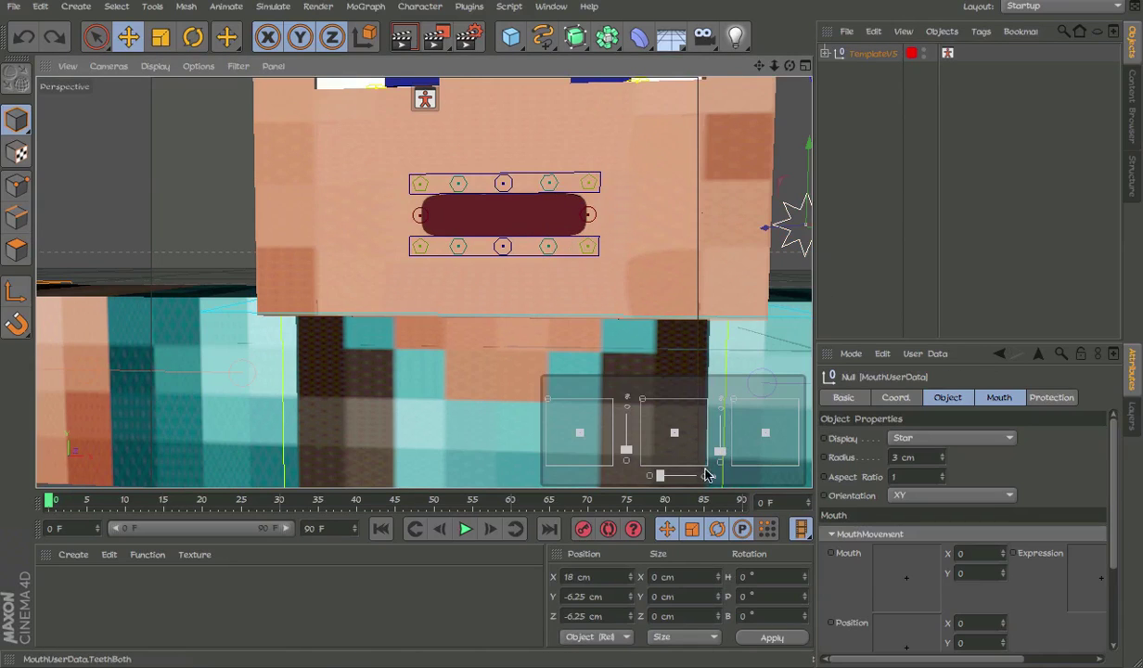
{"action": "mouse_move", "coordinate": [702, 475]}
{"action": "left_mouse_down"}
{"action": "mouse_move", "coordinate": [660, 476]}
{"action": "mouse_move", "coordinate": [696, 476]}
{"action": "left_mouse_up"}
{"action": "middle_click_drag", "start_coordinate": [634, 197], "coordinate": [626, 201], "text": "alt"}
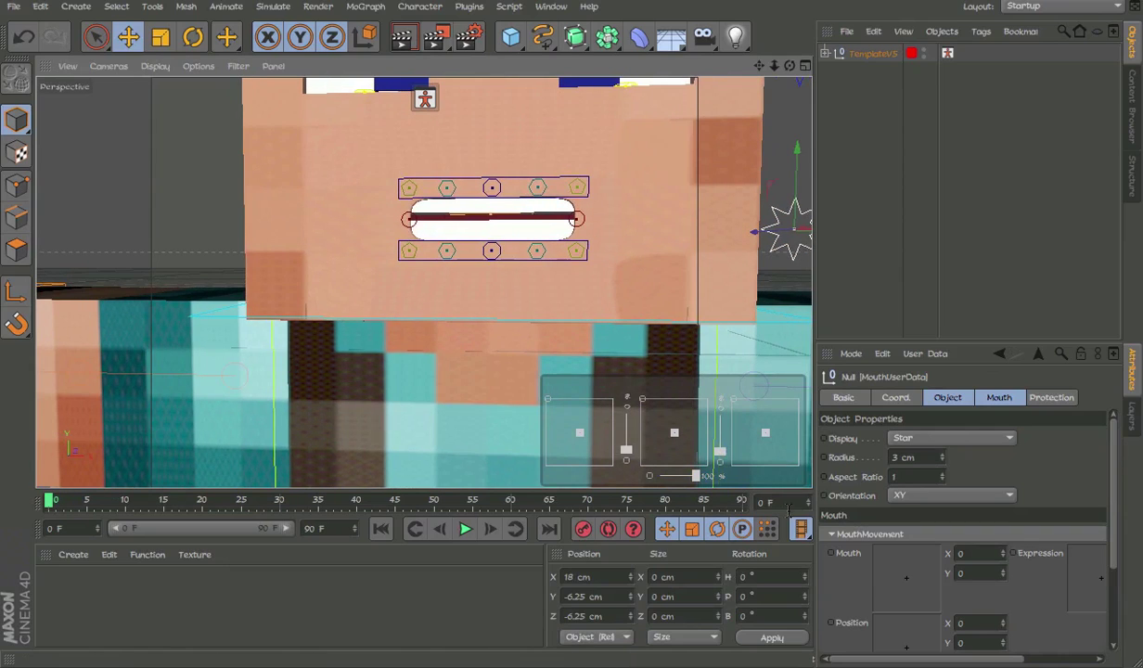
{"action": "key", "text": "ctrl+z"}
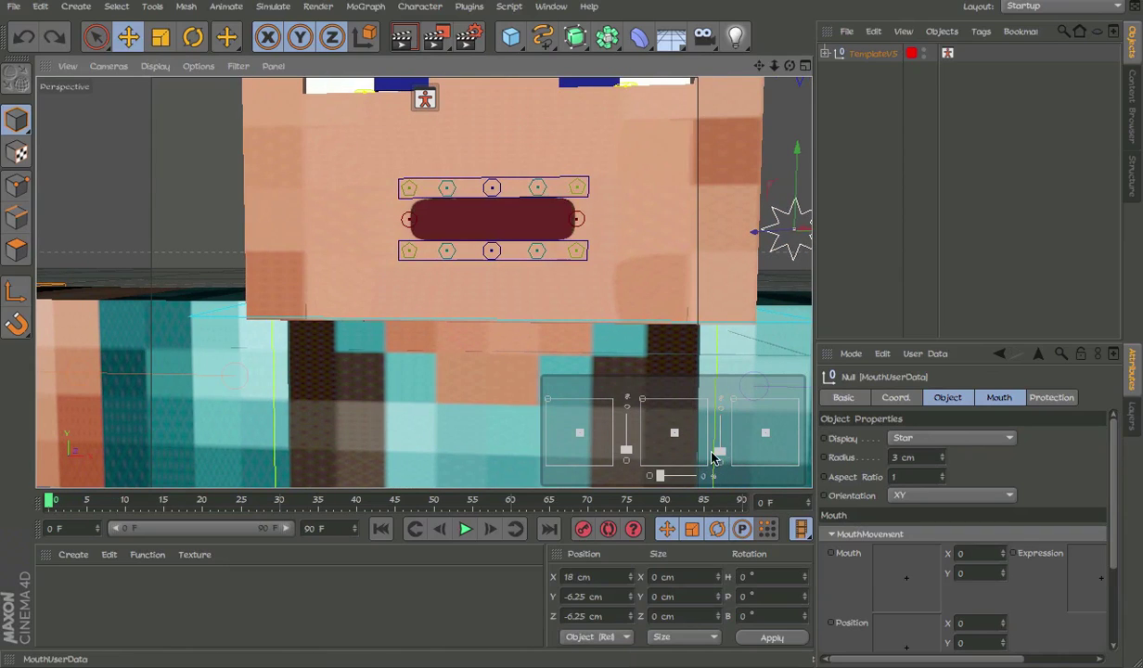
{"action": "left_click_drag", "start_coordinate": [726, 448], "coordinate": [725, 392]}
{"action": "key", "text": "ctrl+z"}
{"action": "left_click_drag", "start_coordinate": [628, 450], "coordinate": [632, 327]}
{"action": "key", "text": "ctrl+z"}
Try raising the lower eyelid controller of the character's left eye, and undo the move
{"action": "middle_click_drag", "start_coordinate": [532, 256], "coordinate": [416, 431], "text": "alt"}
{"action": "left_click", "coordinate": [507, 264]}
{"action": "left_click_drag", "start_coordinate": [507, 241], "coordinate": [509, 185]}
{"action": "key", "text": "ctrl+z"}
Try steering the eyes together and individually with the EyesUserData controller, and undo the moves
{"action": "left_click", "coordinate": [685, 235]}
{"action": "left_click", "coordinate": [703, 247]}
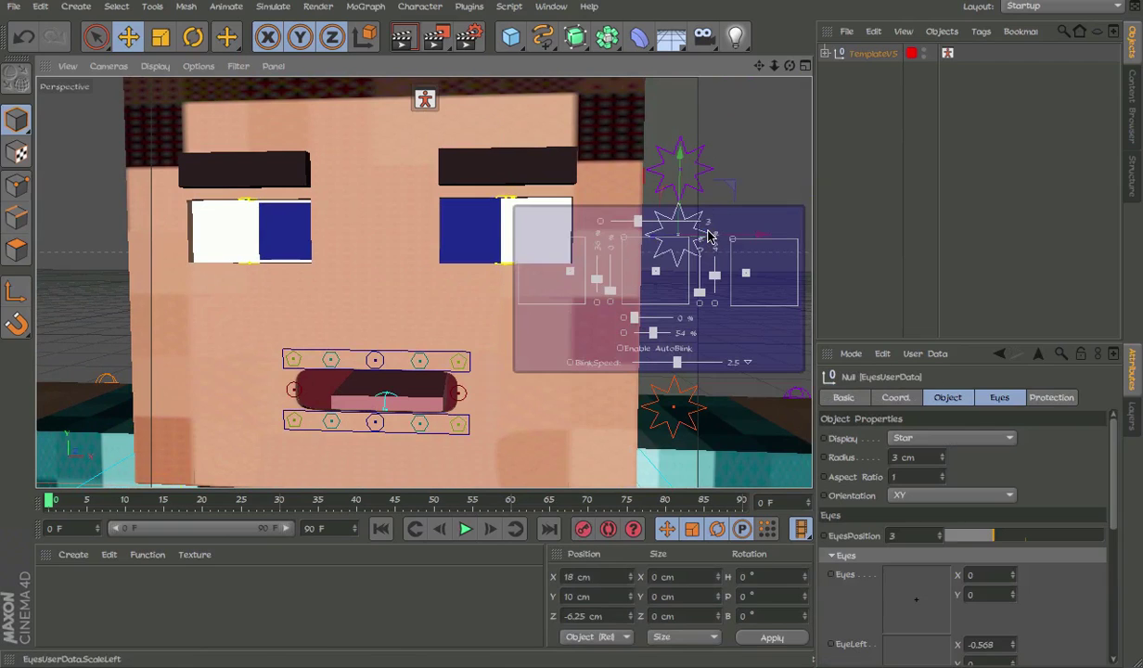
{"action": "middle_click_drag", "start_coordinate": [438, 281], "coordinate": [346, 274], "text": "alt"}
{"action": "scroll", "coordinate": [347, 269], "scroll_direction": "down", "scroll_amount": 5}
{"action": "middle_click_drag", "start_coordinate": [464, 295], "coordinate": [444, 240], "text": "alt"}
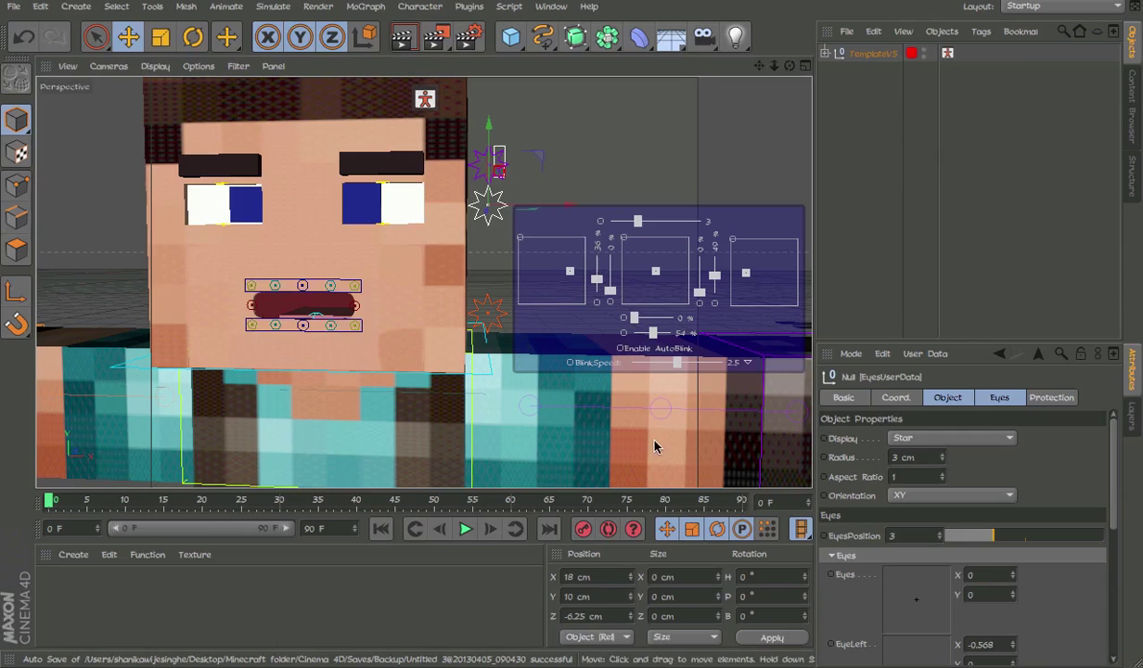
{"action": "mouse_move", "coordinate": [655, 271]}
{"action": "left_mouse_down"}
{"action": "mouse_move", "coordinate": [673, 281]}
{"action": "mouse_move", "coordinate": [643, 271]}
{"action": "mouse_move", "coordinate": [656, 266]}
{"action": "mouse_move", "coordinate": [646, 294]}
{"action": "mouse_move", "coordinate": [630, 289]}
{"action": "mouse_move", "coordinate": [676, 231]}
{"action": "mouse_move", "coordinate": [626, 280]}
{"action": "mouse_move", "coordinate": [564, 203]}
{"action": "mouse_move", "coordinate": [649, 290]}
{"action": "left_mouse_up"}
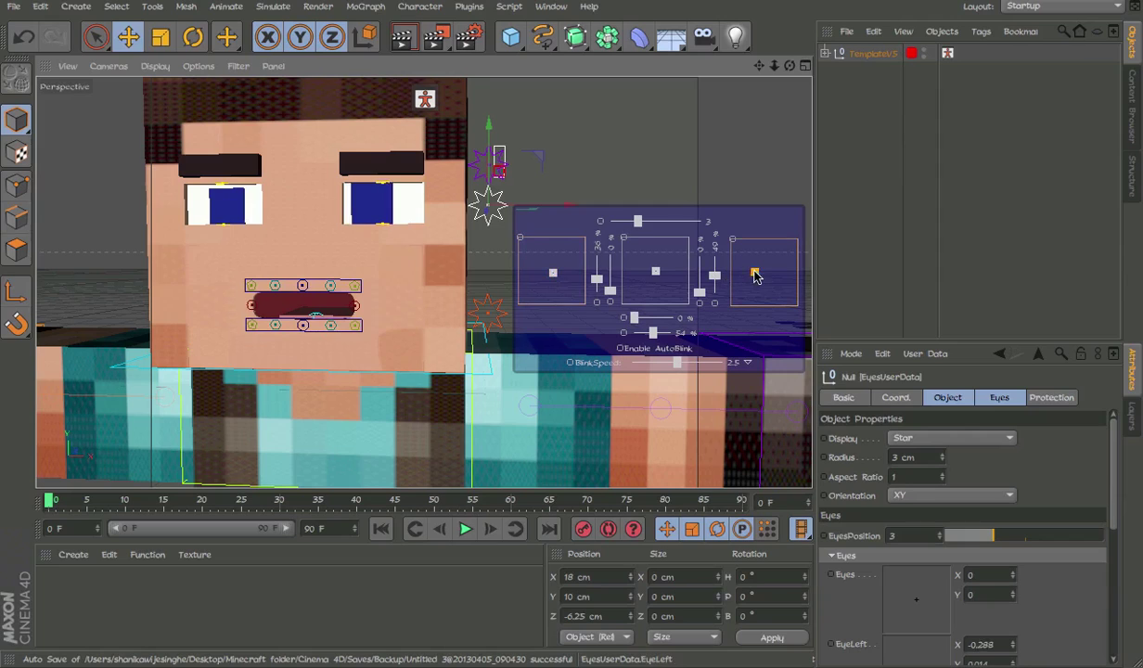
{"action": "key", "text": "super+z"}
Try the EyesPosition slider and the upper percentage slider below the eye pads, and restore both settings
{"action": "mouse_move", "coordinate": [638, 220]}
{"action": "left_mouse_down"}
{"action": "mouse_move", "coordinate": [668, 221]}
{"action": "mouse_move", "coordinate": [606, 222]}
{"action": "mouse_move", "coordinate": [691, 220]}
{"action": "mouse_move", "coordinate": [637, 221]}
{"action": "left_mouse_up"}
{"action": "mouse_move", "coordinate": [635, 318]}
{"action": "left_mouse_down"}
{"action": "mouse_move", "coordinate": [684, 321]}
{"action": "mouse_move", "coordinate": [633, 318]}
{"action": "left_mouse_up"}
{"action": "mouse_move", "coordinate": [640, 221]}
{"action": "left_mouse_down"}
{"action": "mouse_move", "coordinate": [671, 221]}
{"action": "mouse_move", "coordinate": [638, 221]}
{"action": "left_mouse_up"}
{"action": "left_click_drag", "start_coordinate": [641, 319], "coordinate": [579, 333]}
{"action": "key", "text": "ctrl+z"}
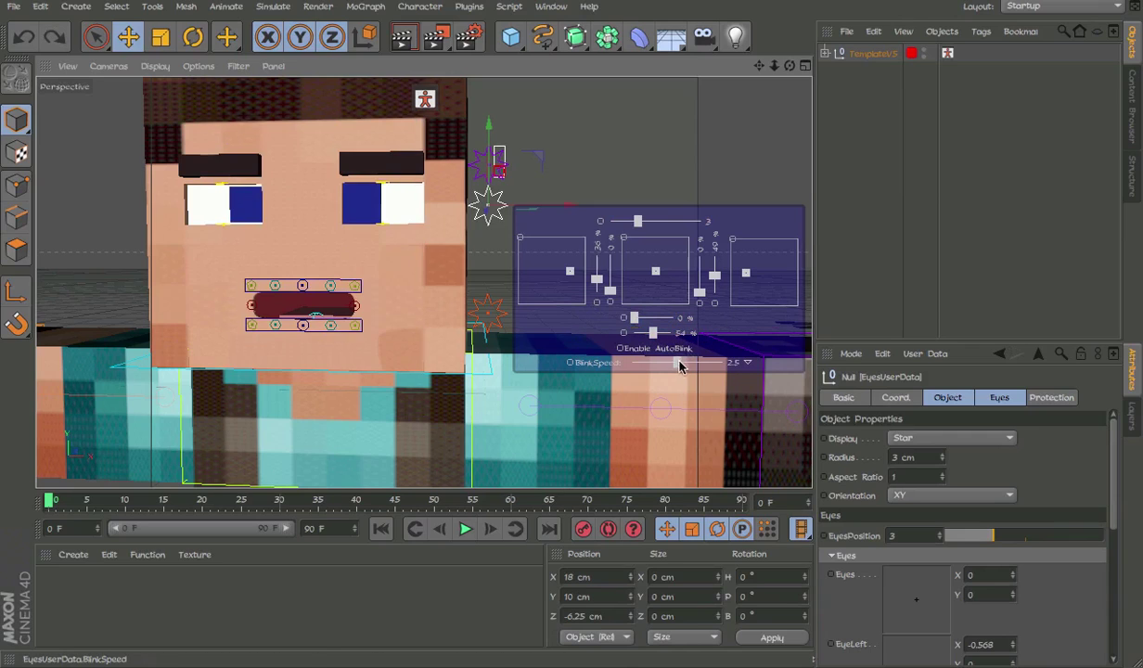
Try resizing the left pupil with ScaleLeft and the slider beside it, and restore both settings
{"action": "left_click_drag", "start_coordinate": [769, 369], "coordinate": [722, 275]}
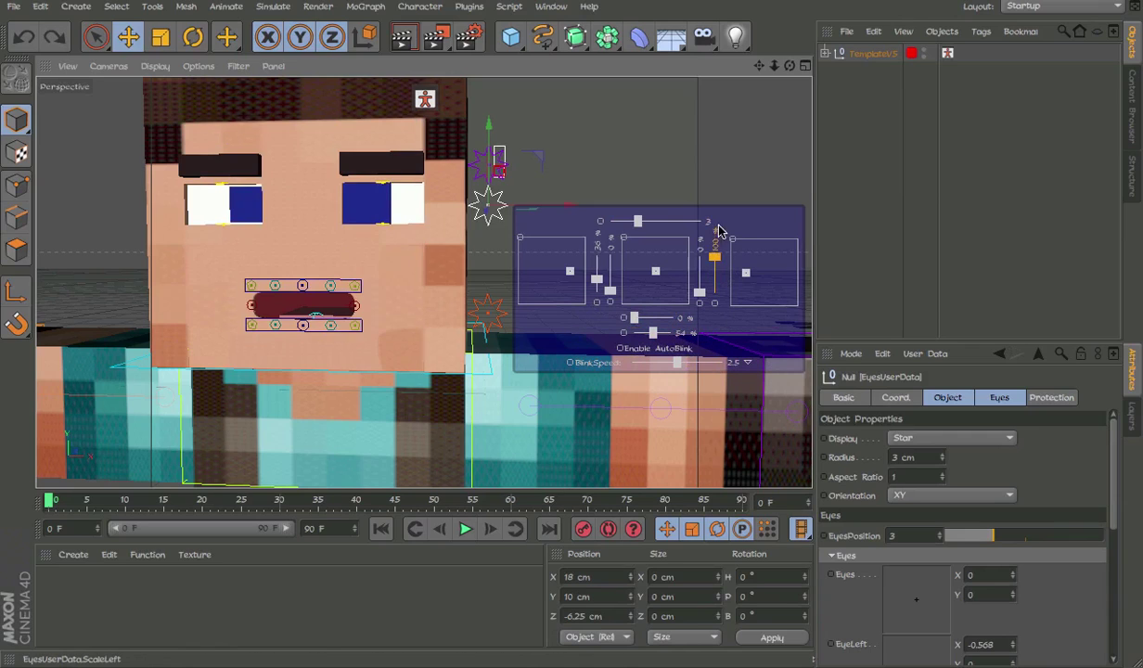
{"action": "left_click_drag", "start_coordinate": [720, 225], "coordinate": [738, 378]}
{"action": "key", "text": "ctrl+z"}
{"action": "left_click_drag", "start_coordinate": [700, 292], "coordinate": [725, 400]}
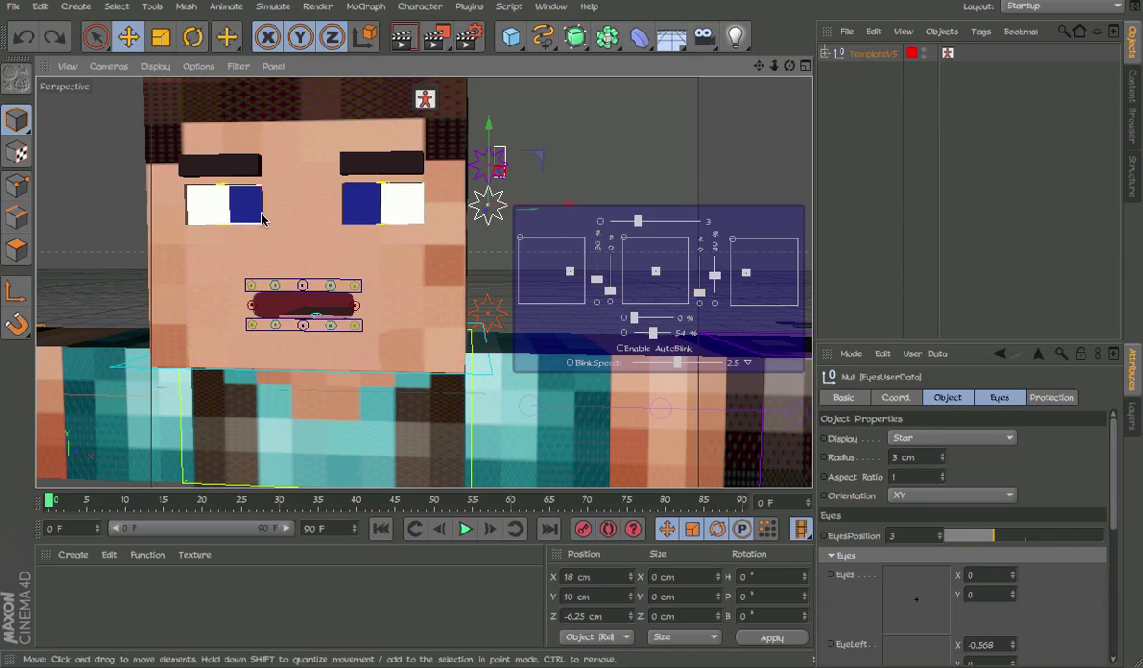
Try the EyeLidLT and EyeLidLB controllers on the left eye, and undo the eyelid changes
{"action": "scroll", "coordinate": [557, 211], "scroll_direction": "up", "scroll_amount": 8}
{"action": "left_click", "coordinate": [489, 121]}
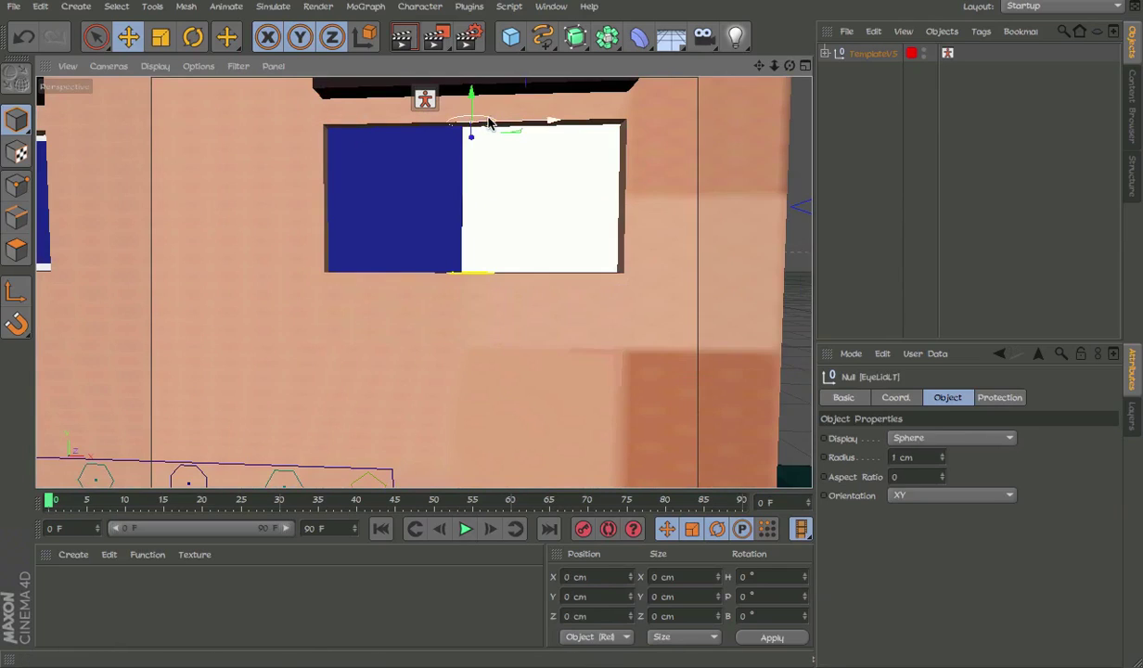
{"action": "mouse_move", "coordinate": [472, 96]}
{"action": "left_mouse_down"}
{"action": "mouse_move", "coordinate": [469, 199]}
{"action": "mouse_move", "coordinate": [472, 92]}
{"action": "left_mouse_up"}
{"action": "key", "text": "ctrl+z"}
{"action": "left_click", "coordinate": [471, 274]}
{"action": "key", "text": "ctrl+z"}
{"action": "scroll", "coordinate": [474, 139], "scroll_direction": "down", "scroll_amount": 8}
{"action": "scroll", "coordinate": [536, 160], "scroll_direction": "down", "scroll_amount": 3}
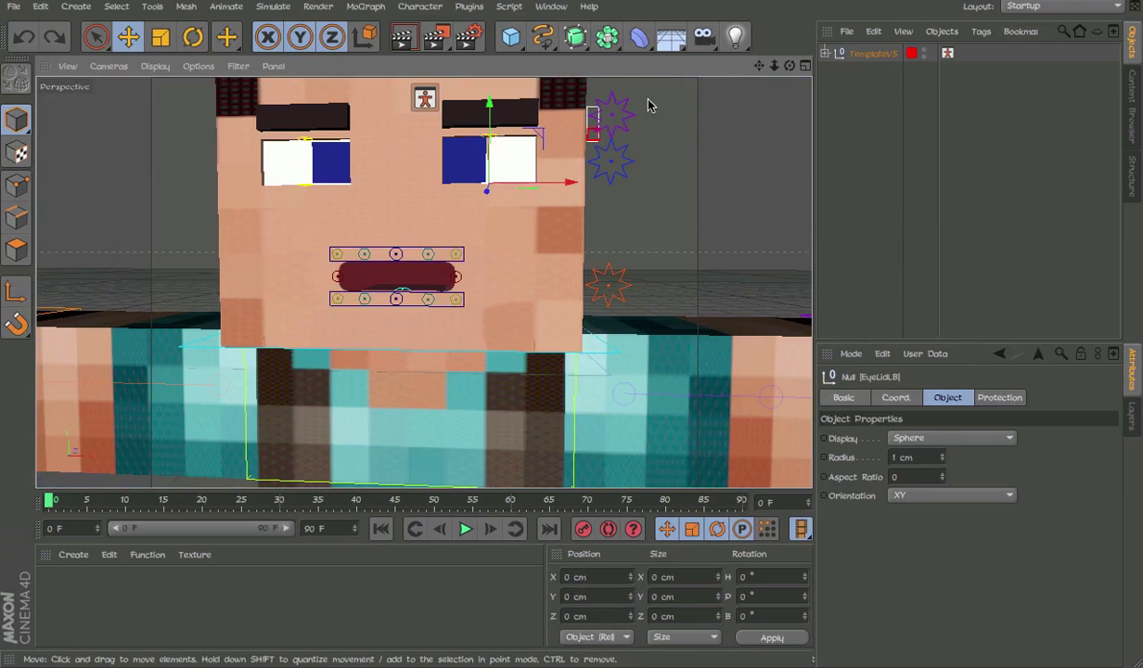
Try the EyeBrow and EyeBrow2 pads and other settings of the EyeBrowUserData controller, and undo the changes
{"action": "left_click", "coordinate": [606, 118]}
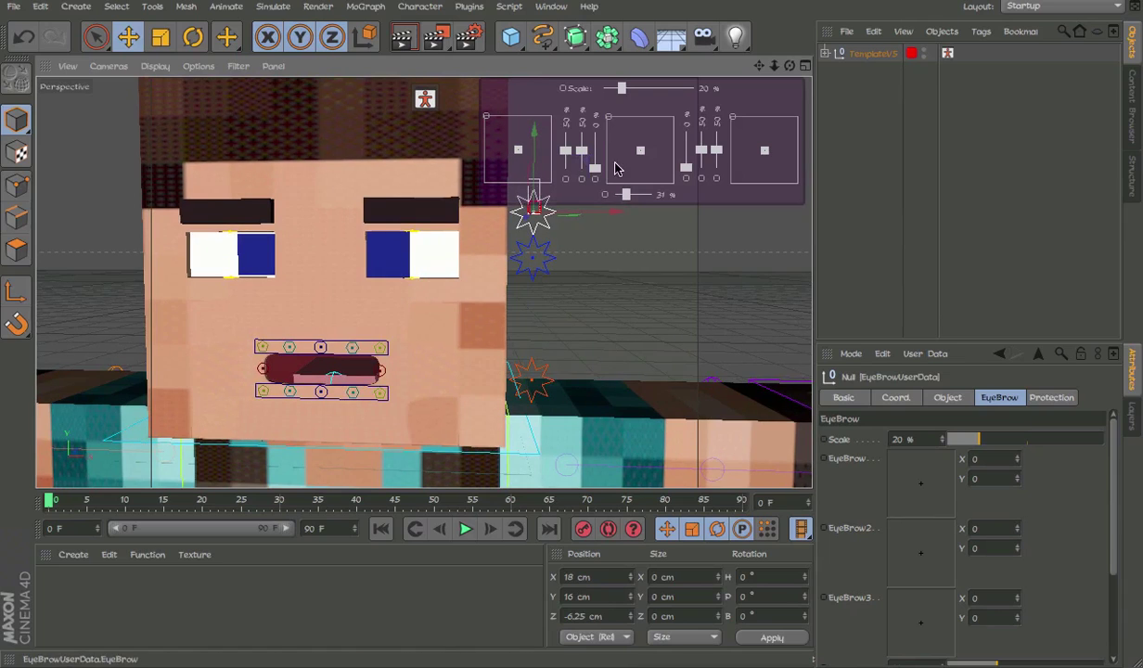
{"action": "mouse_move", "coordinate": [640, 150]}
{"action": "left_mouse_down"}
{"action": "mouse_move", "coordinate": [627, 125]}
{"action": "mouse_move", "coordinate": [675, 159]}
{"action": "mouse_move", "coordinate": [643, 148]}
{"action": "left_mouse_up"}
{"action": "key", "text": "ctrl+z"}
{"action": "left_click_drag", "start_coordinate": [765, 150], "coordinate": [796, 203]}
{"action": "key", "text": "ctrl+z"}
{"action": "left_click_drag", "start_coordinate": [550, 89], "coordinate": [600, 132]}
{"action": "key", "text": "ctrl+z"}
{"action": "key", "text": "ctrl+z"}
Try moving the left EyeBrow object directly and changing the slider below the EyeBrowUserData pads, and undo both
{"action": "left_click", "coordinate": [420, 213]}
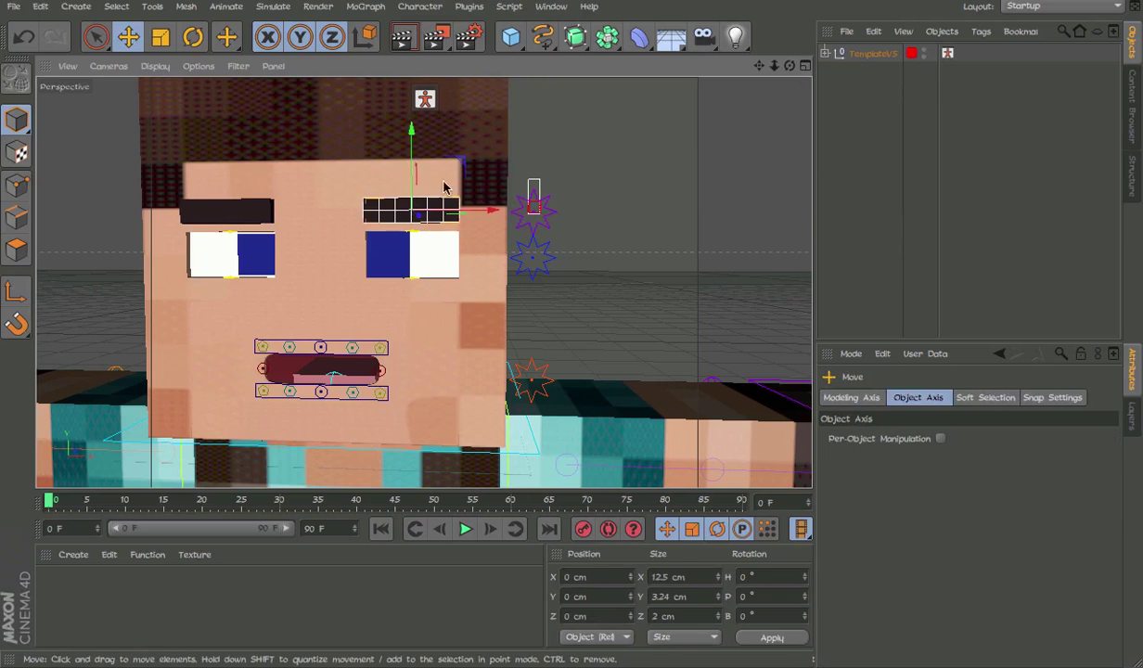
{"action": "left_click_drag", "start_coordinate": [436, 179], "coordinate": [368, 186]}
{"action": "key", "text": "ctrl+z"}
{"action": "left_click", "coordinate": [539, 224]}
{"action": "left_click_drag", "start_coordinate": [630, 195], "coordinate": [619, 159]}
{"action": "key", "text": "ctrl+z"}
Bend the eyebrows with EyeBrow2 at X -0.014, Y -0.452 and EyeBrow3 at X 0.096, Y -0.726, with Scale at 69 %
{"action": "mouse_move", "coordinate": [765, 150]}
{"action": "left_mouse_down"}
{"action": "mouse_move", "coordinate": [777, 158]}
{"action": "mouse_move", "coordinate": [763, 169]}
{"action": "left_mouse_up"}
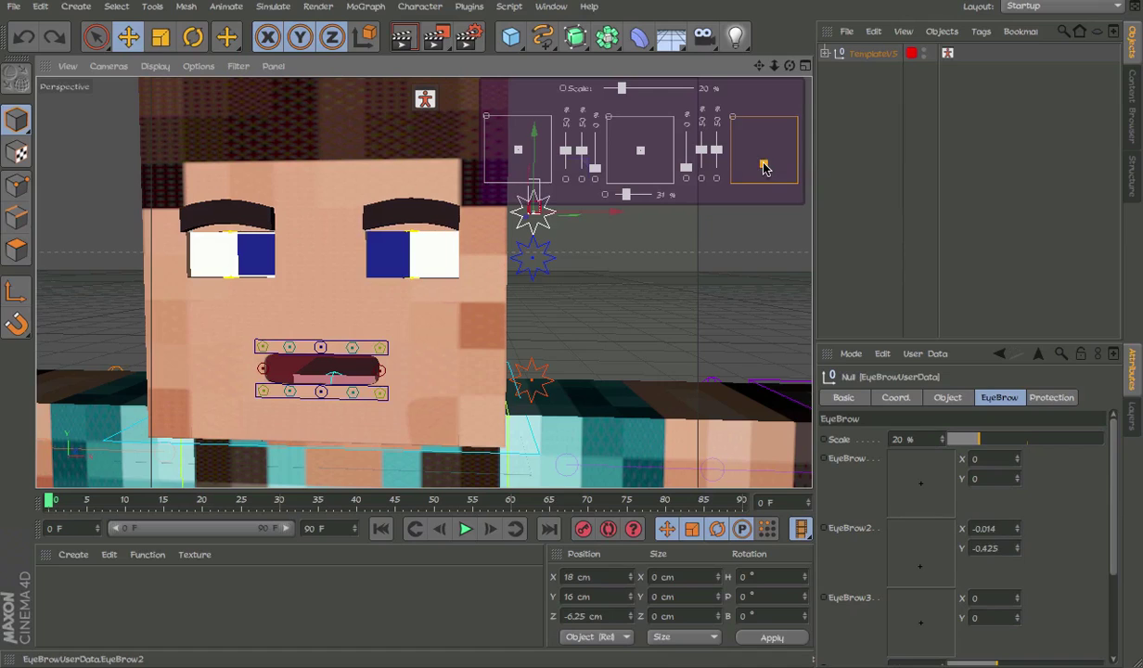
{"action": "left_click_drag", "start_coordinate": [518, 150], "coordinate": [520, 175]}
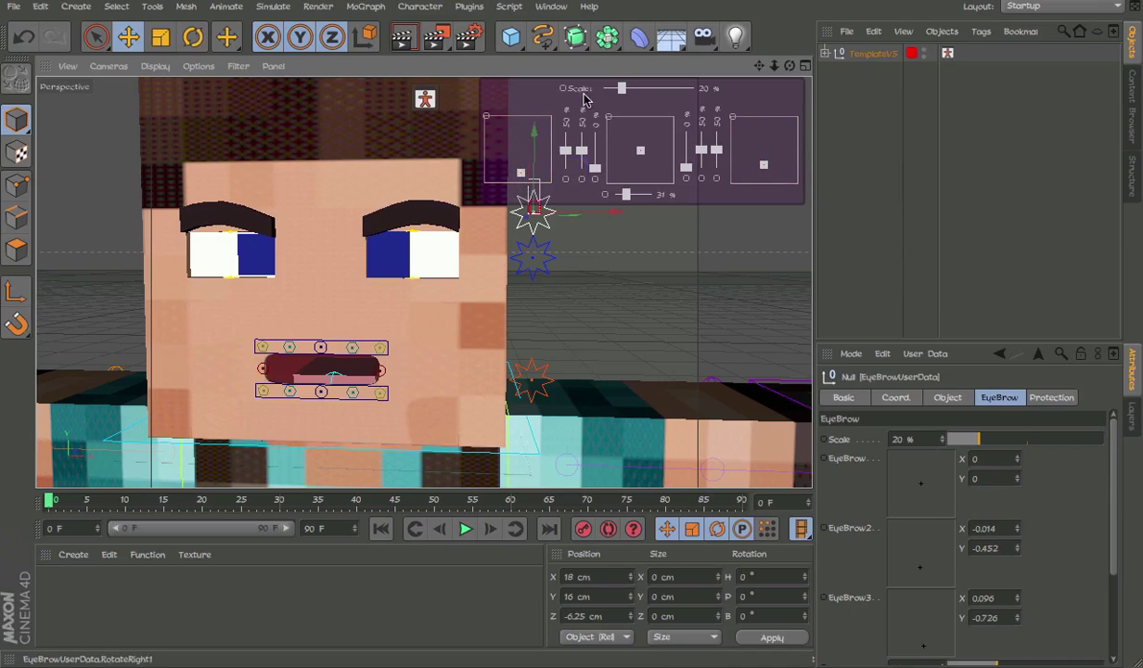
{"action": "left_click_drag", "start_coordinate": [622, 89], "coordinate": [664, 89]}
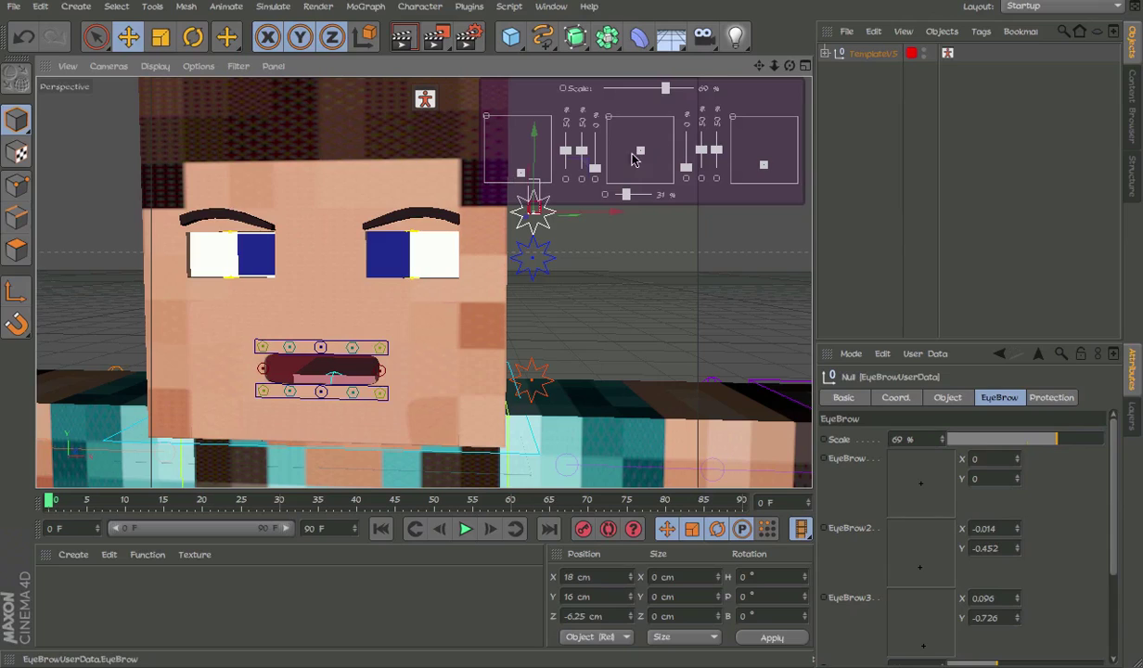
Set the slider below the eyebrow pads to 38 % and readjust EyeBrow3 to about X 0.068, Y -0.151
{"action": "key", "text": "ctrl+z"}
{"action": "key", "text": "ctrl+z"}
{"action": "left_click_drag", "start_coordinate": [628, 196], "coordinate": [629, 198]}
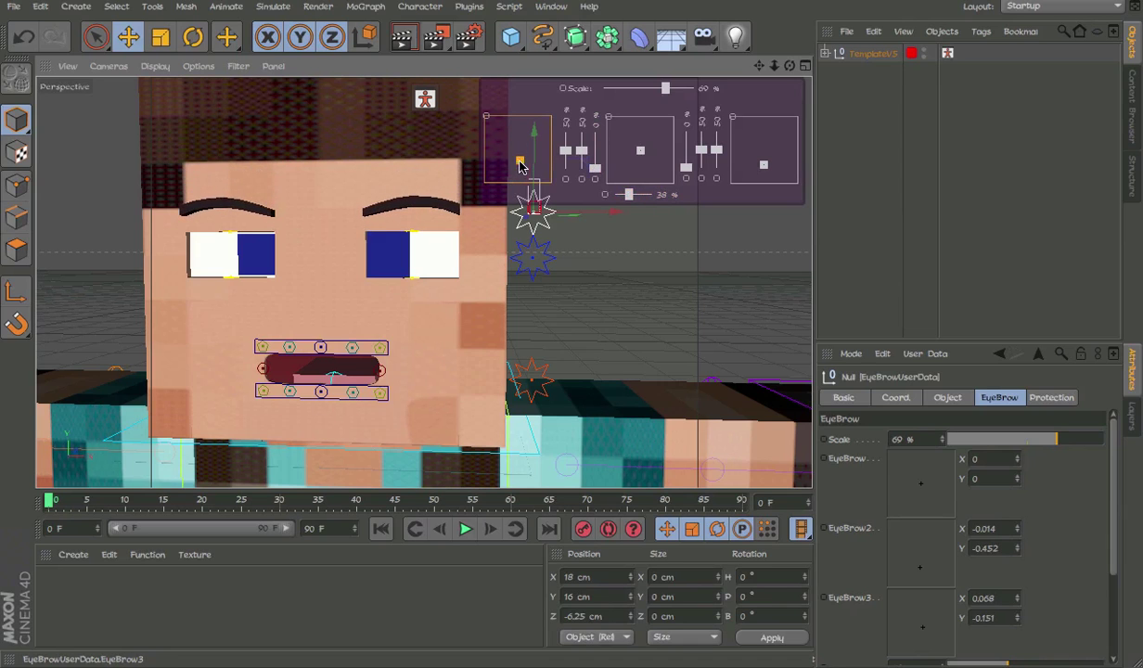
{"action": "left_click_drag", "start_coordinate": [521, 159], "coordinate": [522, 158]}
{"action": "left_click_drag", "start_coordinate": [396, 239], "coordinate": [277, 185], "text": "alt"}
{"action": "left_click_drag", "start_coordinate": [371, 219], "coordinate": [287, 339], "text": "alt"}
{"action": "left_click_drag", "start_coordinate": [615, 283], "coordinate": [494, 260], "text": "alt"}
{"action": "scroll", "coordinate": [561, 289], "scroll_direction": "up", "scroll_amount": 3}
{"action": "scroll", "coordinate": [669, 286], "scroll_direction": "down", "scroll_amount": 4}
Undo all the eyebrow shape and scale changes
{"action": "key", "text": "ctrl+z"}
{"action": "key", "text": "ctrl+z"}
{"action": "key", "text": "ctrl+z"}
{"action": "key", "text": "ctrl+z"}
{"action": "key", "text": "ctrl+z"}
{"action": "key", "text": "ctrl+z"}
{"action": "key", "text": "ctrl+z"}
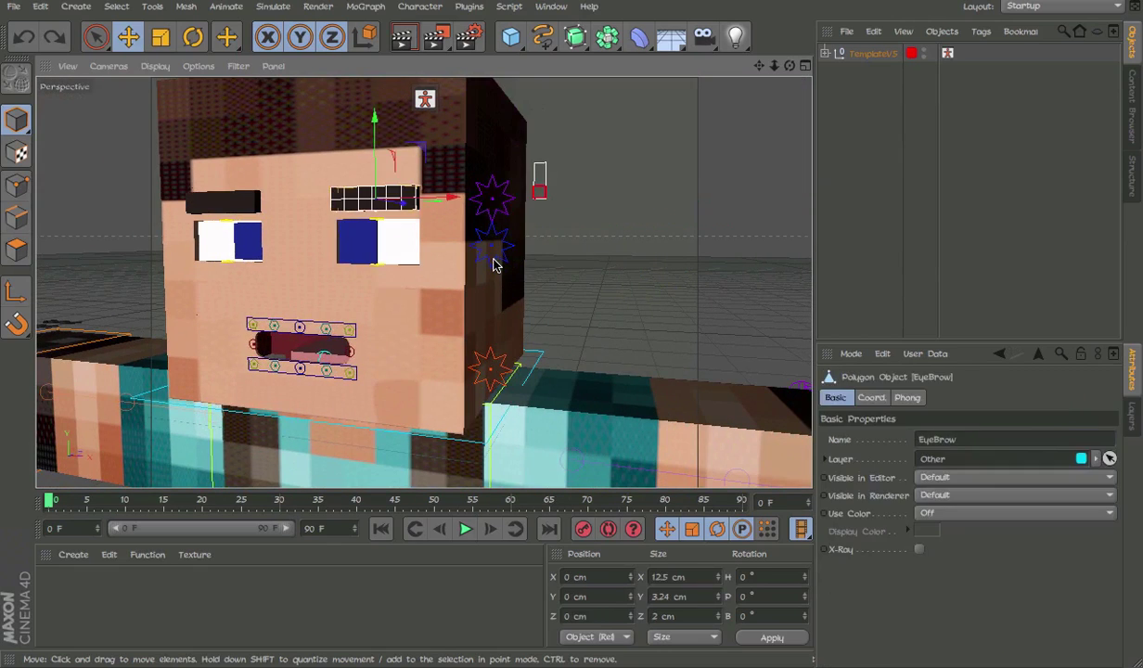
Try the EyeBrow3 pad of the EyeBrowUserData controller once more, and undo the change
{"action": "left_click", "coordinate": [499, 208]}
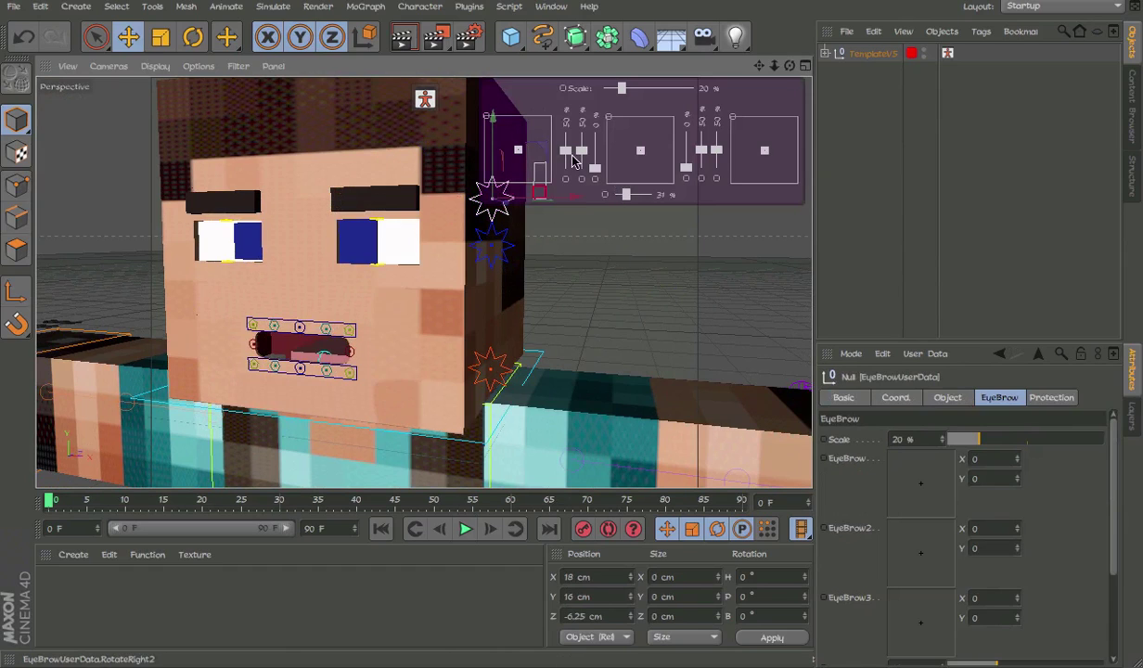
{"action": "left_click_drag", "start_coordinate": [518, 150], "coordinate": [485, 140]}
{"action": "key", "text": "ctrl+z"}
Flip the small switch beside the head to show the facial control board for EyeBrows, Eyes and Mouth
{"action": "middle_click_drag", "start_coordinate": [649, 279], "coordinate": [549, 280], "text": "alt"}
{"action": "left_click", "coordinate": [466, 190]}
{"action": "scroll", "coordinate": [579, 217], "scroll_direction": "down", "scroll_amount": 5}
{"action": "middle_click_drag", "start_coordinate": [538, 300], "coordinate": [432, 253], "text": "alt"}
{"action": "scroll", "coordinate": [356, 166], "scroll_direction": "down", "scroll_amount": 6}
{"action": "middle_click_drag", "start_coordinate": [522, 217], "coordinate": [520, 256], "text": "alt"}
{"action": "scroll", "coordinate": [443, 215], "scroll_direction": "up", "scroll_amount": 1}
{"action": "left_click_drag", "start_coordinate": [522, 260], "coordinate": [604, 271], "text": "alt"}
{"action": "middle_click_drag", "start_coordinate": [603, 271], "coordinate": [663, 301], "text": "alt"}
{"action": "scroll", "coordinate": [296, 206], "scroll_direction": "up", "scroll_amount": 6}
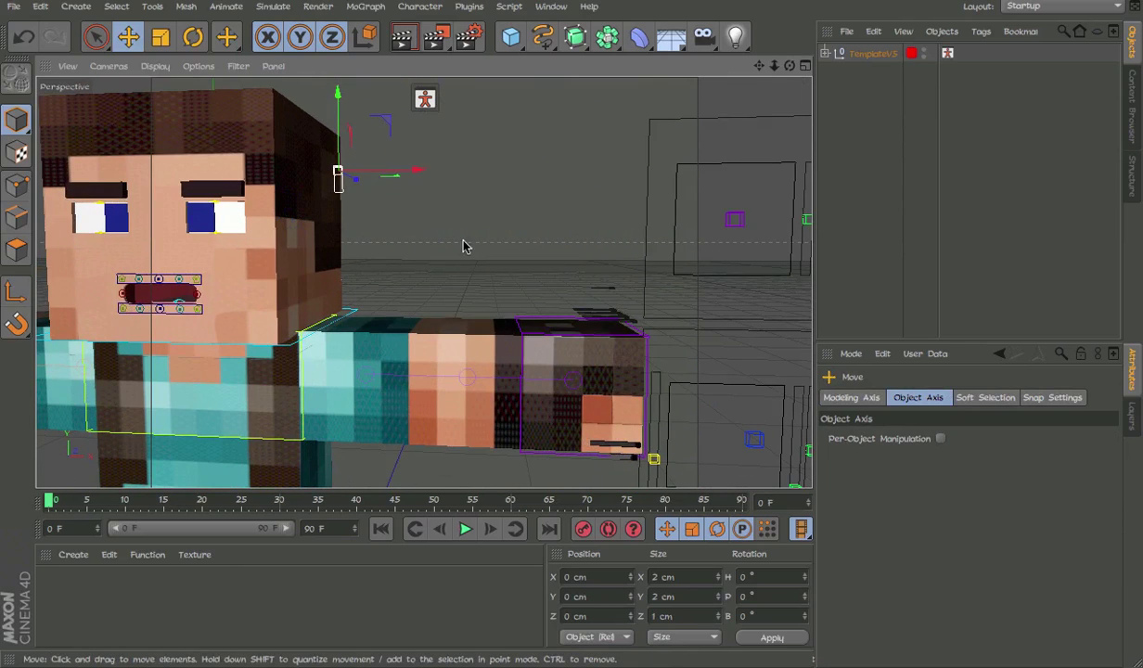
{"action": "scroll", "coordinate": [382, 242], "scroll_direction": "down", "scroll_amount": 5}
Select the central EyeBrows handle on the control board, and undo back to the controllers beside the head
{"action": "left_click", "coordinate": [587, 223]}
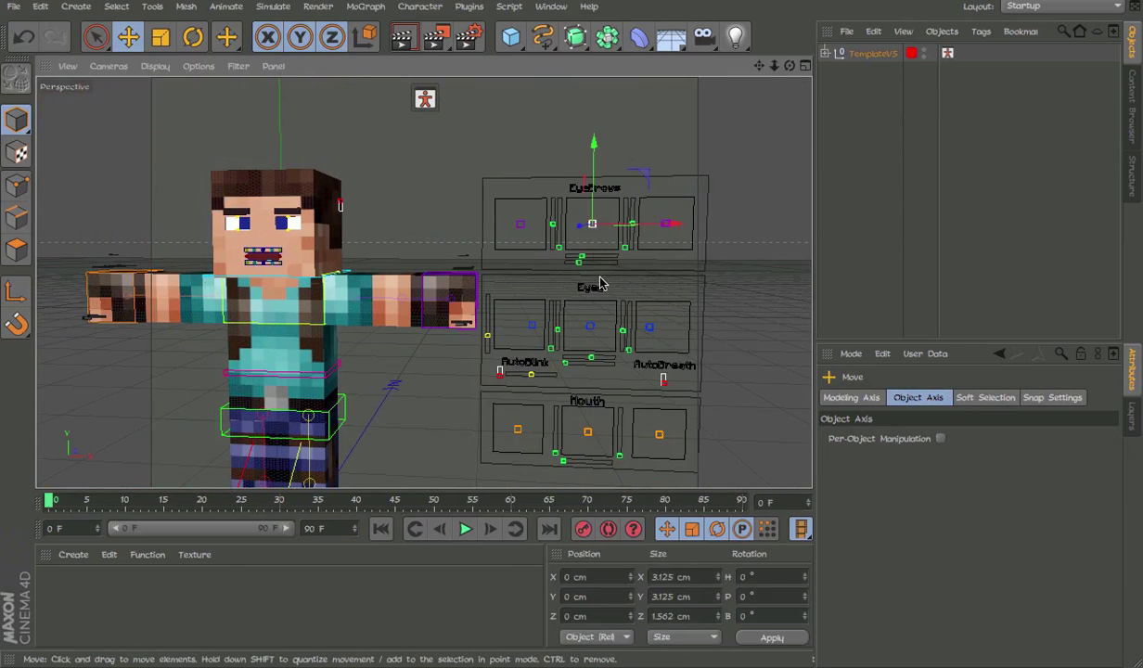
{"action": "scroll", "coordinate": [309, 234], "scroll_direction": "up", "scroll_amount": 5}
{"action": "scroll", "coordinate": [209, 297], "scroll_direction": "down", "scroll_amount": 5}
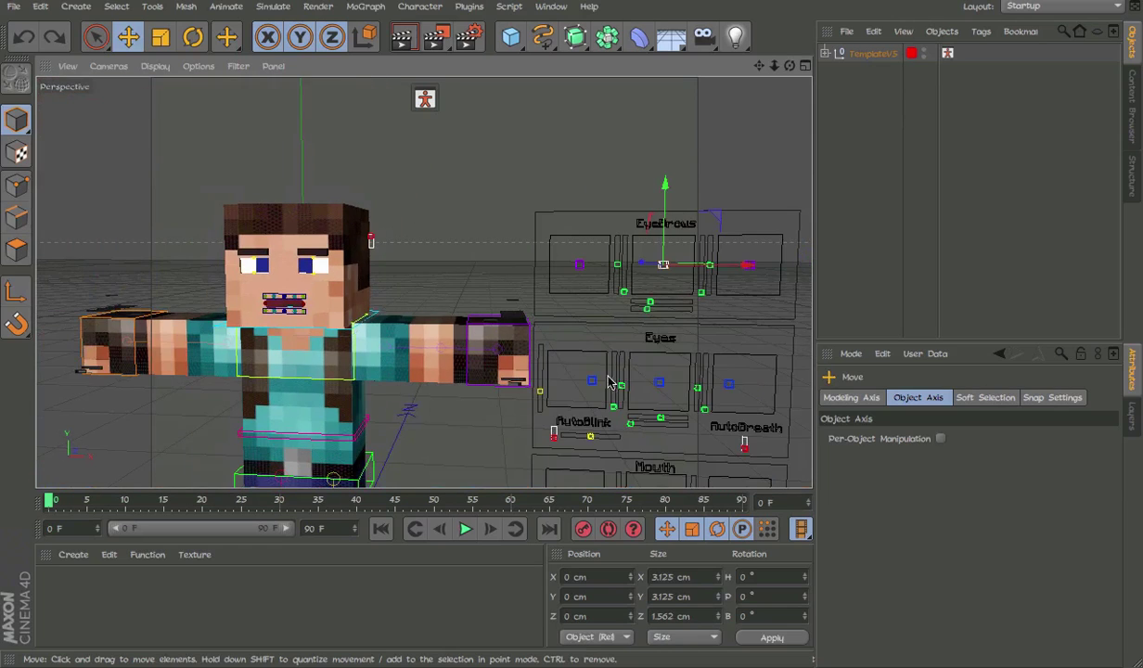
{"action": "middle_click_drag", "start_coordinate": [608, 367], "coordinate": [524, 284], "text": "alt"}
{"action": "key", "text": "ctrl+z"}
{"action": "key", "text": "ctrl+z"}
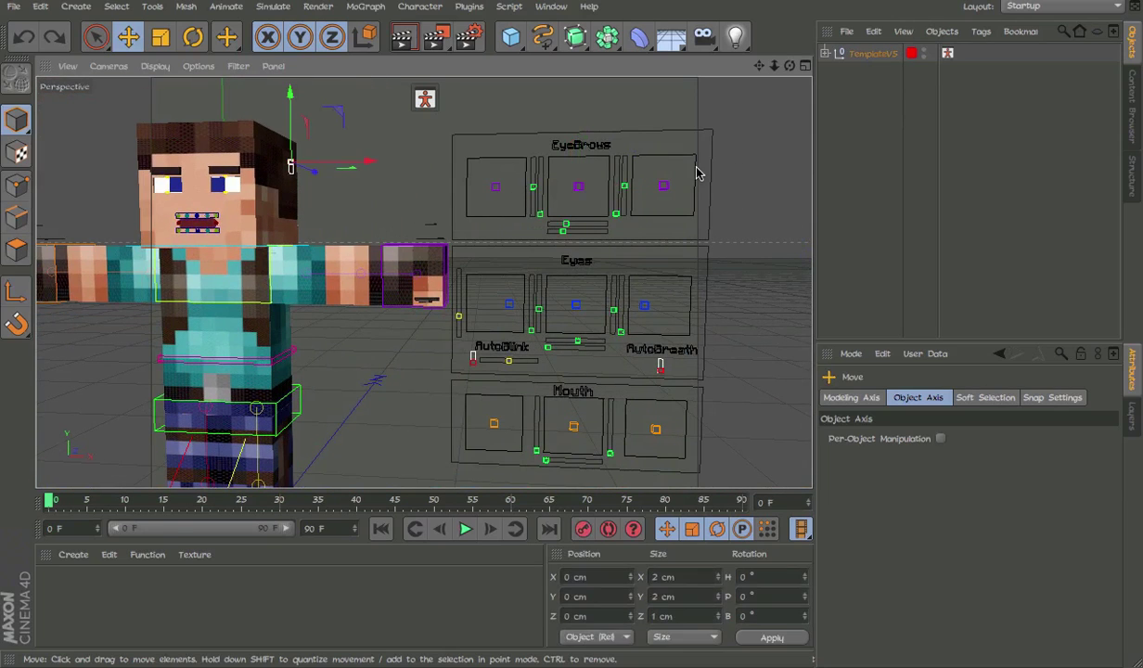
{"action": "key", "text": "ctrl+z"}
Clear the selection and open the rig's Visual Selector in its own window, with the whole character in view
{"action": "middle_click_drag", "start_coordinate": [268, 191], "coordinate": [453, 200], "text": "alt"}
{"action": "right_click_drag", "start_coordinate": [445, 200], "coordinate": [541, 210], "text": "alt"}
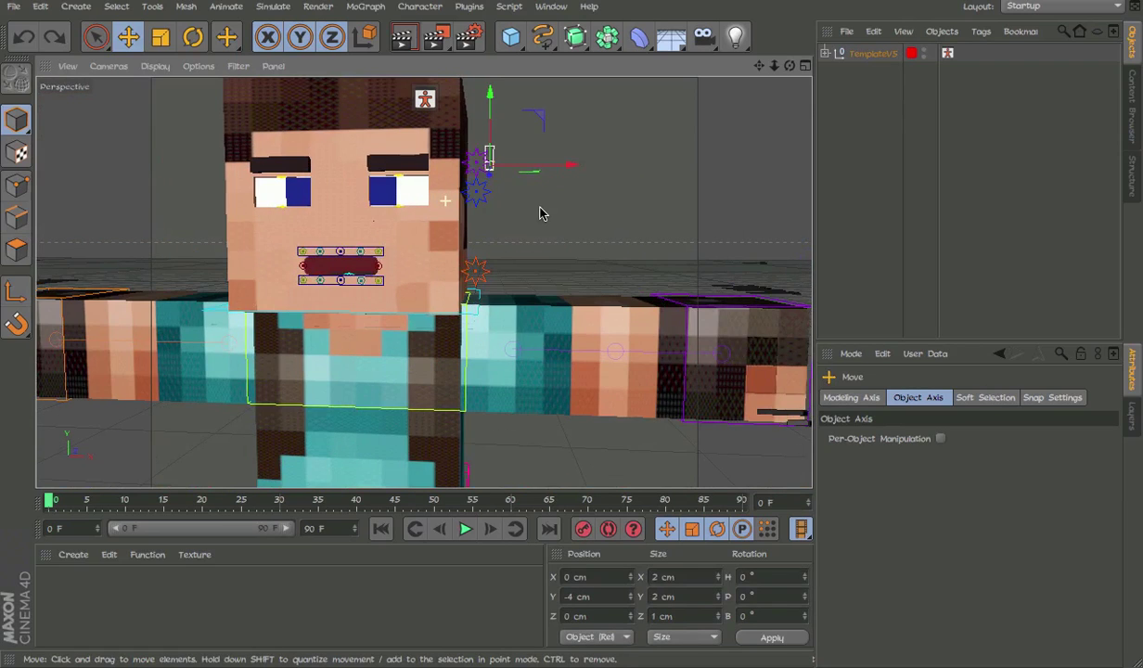
{"action": "left_click", "coordinate": [474, 184]}
{"action": "middle_click_drag", "start_coordinate": [473, 167], "coordinate": [455, 84], "text": "alt"}
{"action": "left_click", "coordinate": [636, 88]}
{"action": "scroll", "coordinate": [451, 170], "scroll_direction": "down", "scroll_amount": 7}
{"action": "middle_click_drag", "start_coordinate": [566, 249], "coordinate": [583, 197], "text": "alt"}
{"action": "double_click", "coordinate": [948, 54]}
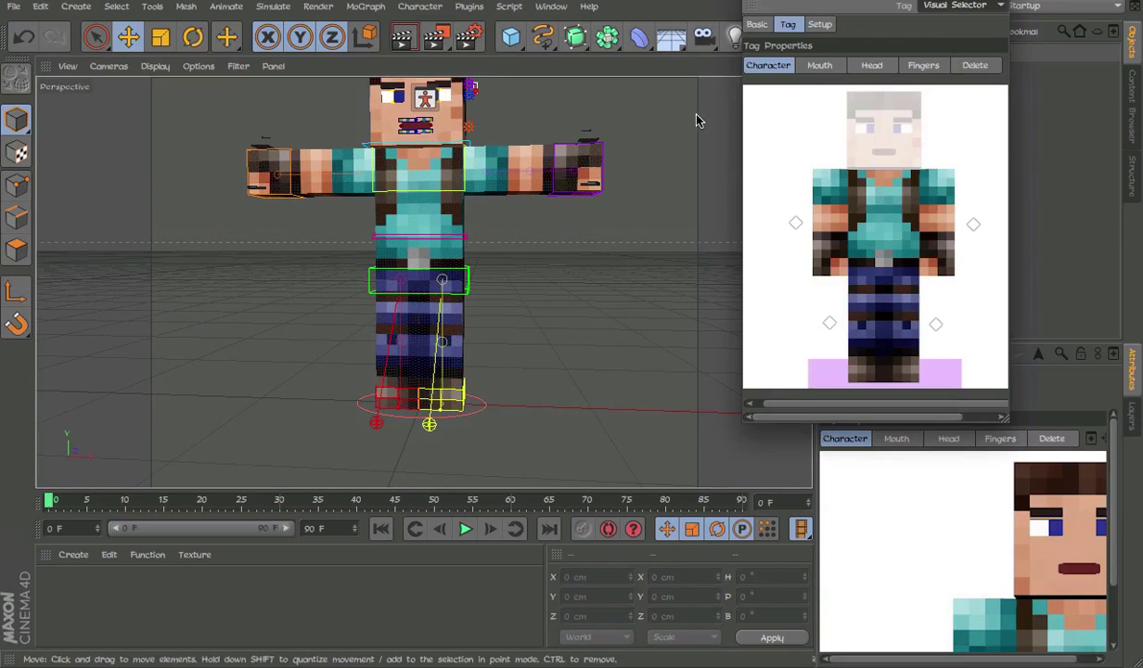
{"action": "middle_click_drag", "start_coordinate": [547, 161], "coordinate": [504, 228], "text": "alt"}
From the Visual Selector's Mouth page, try an upper lip controller, undo its move, and select the matching lower one
{"action": "left_click", "coordinate": [804, 65]}
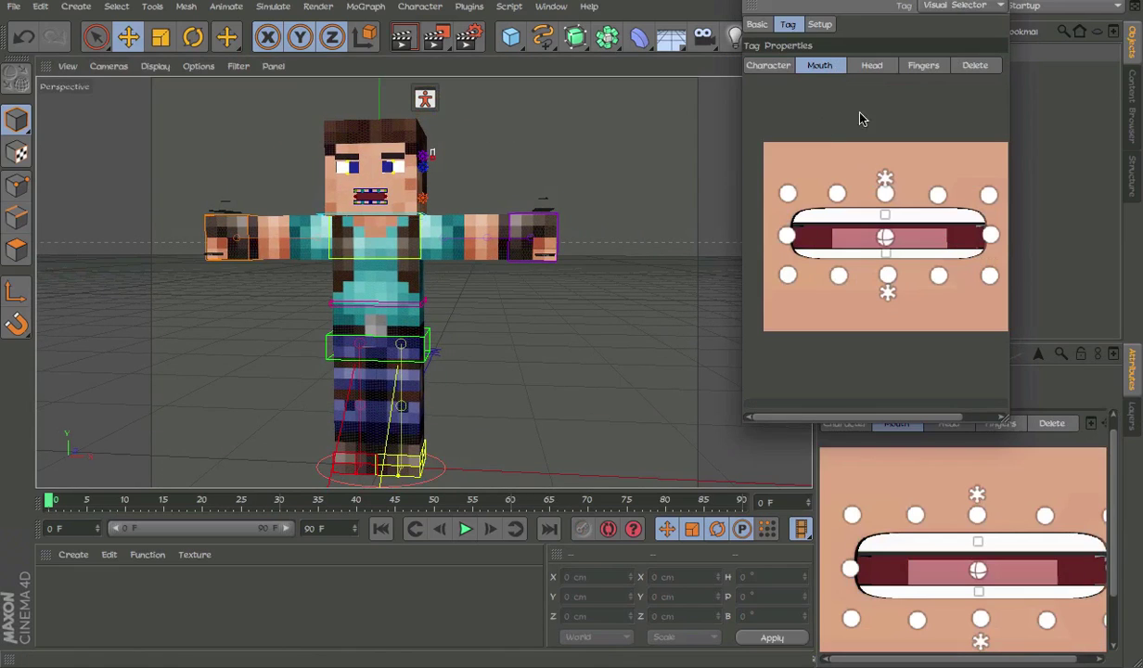
{"action": "right_click_drag", "start_coordinate": [368, 186], "coordinate": [608, 179], "text": "alt"}
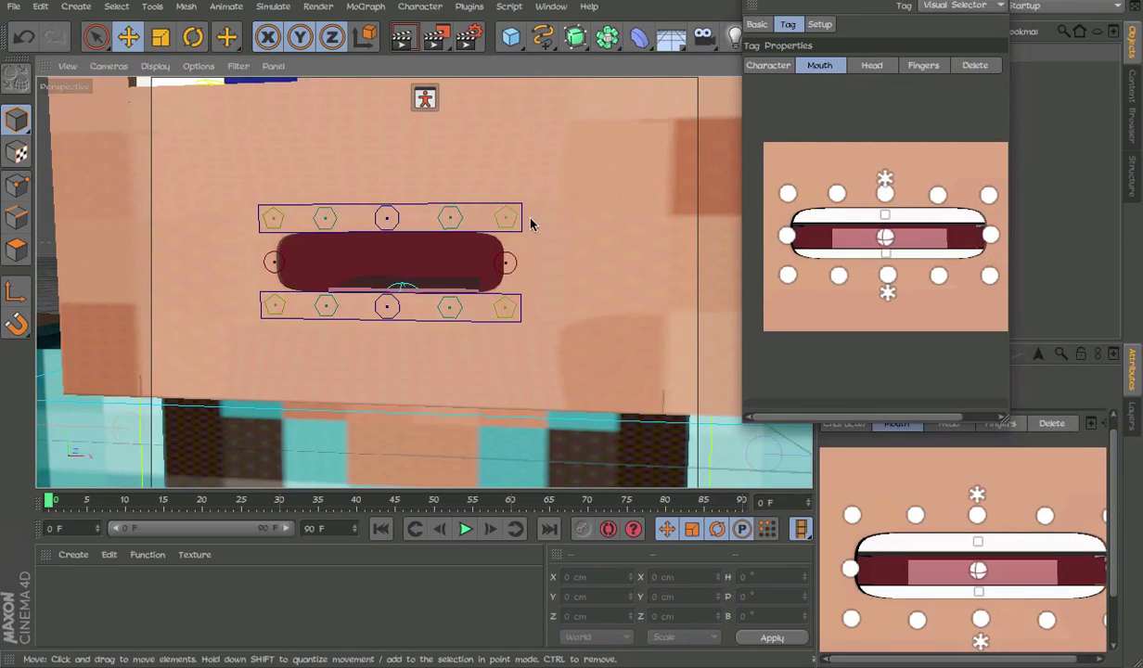
{"action": "scroll", "coordinate": [520, 220], "scroll_direction": "down", "scroll_amount": 2}
{"action": "left_click", "coordinate": [937, 193]}
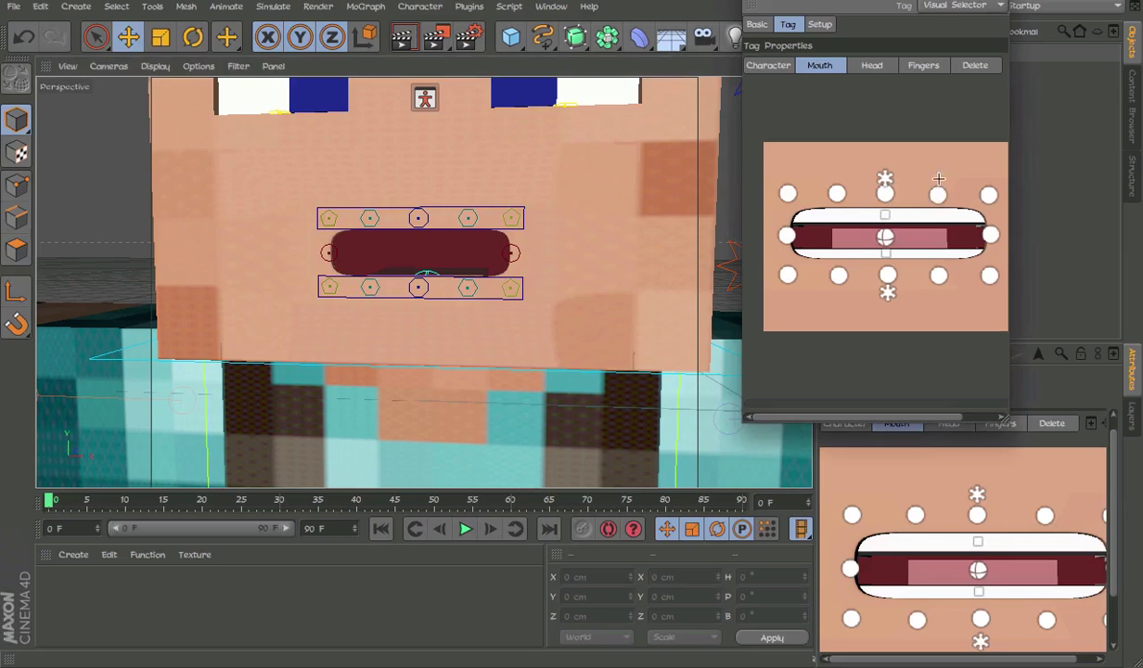
{"action": "left_click_drag", "start_coordinate": [649, 278], "coordinate": [705, 255]}
{"action": "key", "text": "ctrl+z"}
{"action": "left_click", "coordinate": [936, 282]}
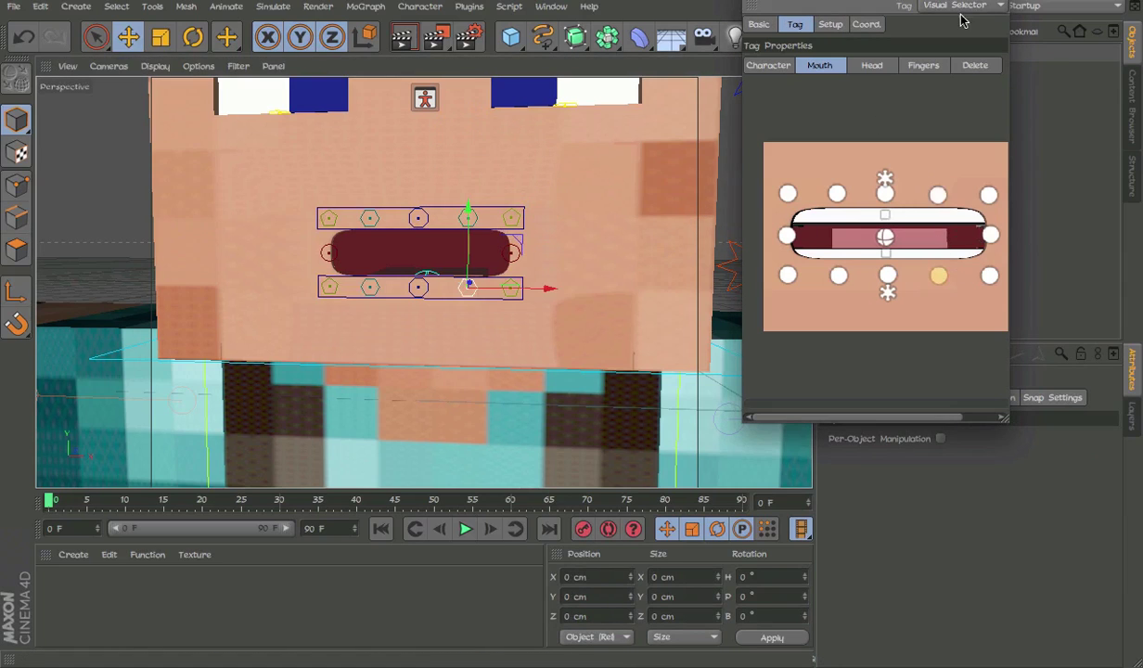
Select the character's right eyebrow from the Visual Selector's Head page
{"action": "left_click", "coordinate": [872, 65]}
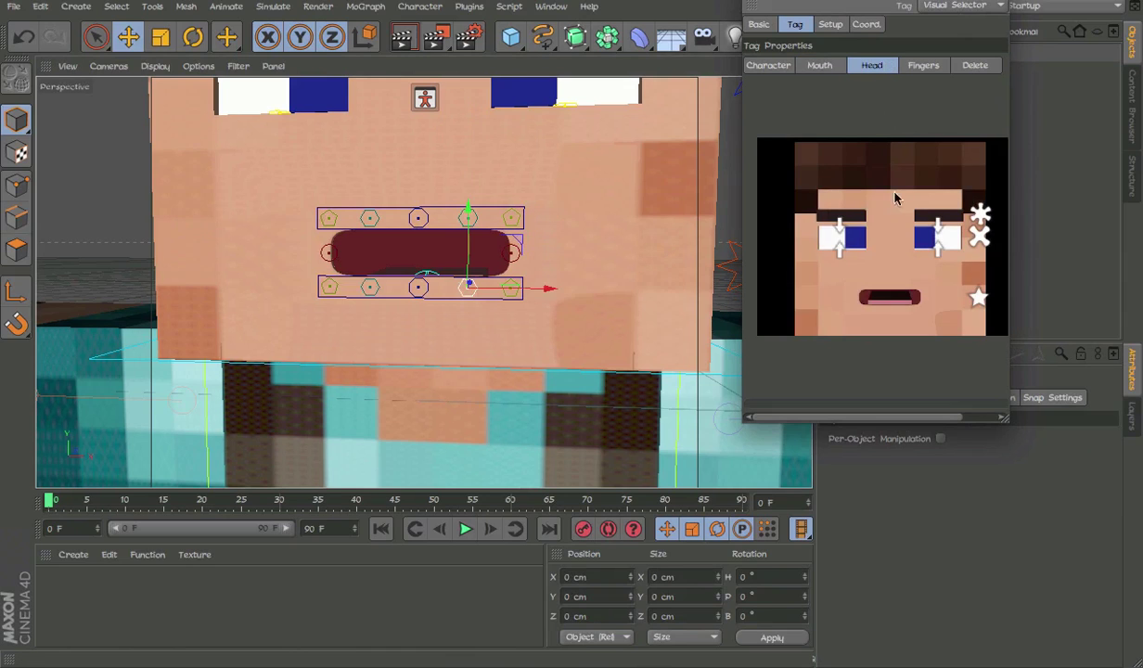
{"action": "left_click", "coordinate": [846, 221]}
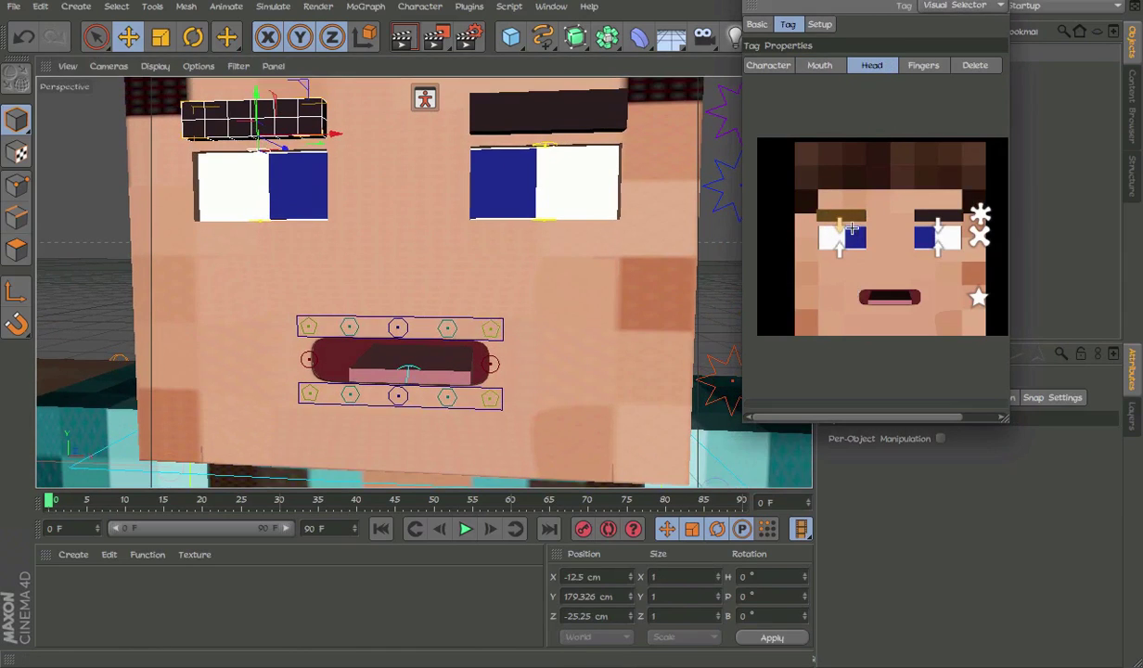
Clear the eyebrow selection, and open the left hand's fingers with all its controllers selected on the Visual Selector's Fingers page
{"action": "left_click", "coordinate": [906, 233]}
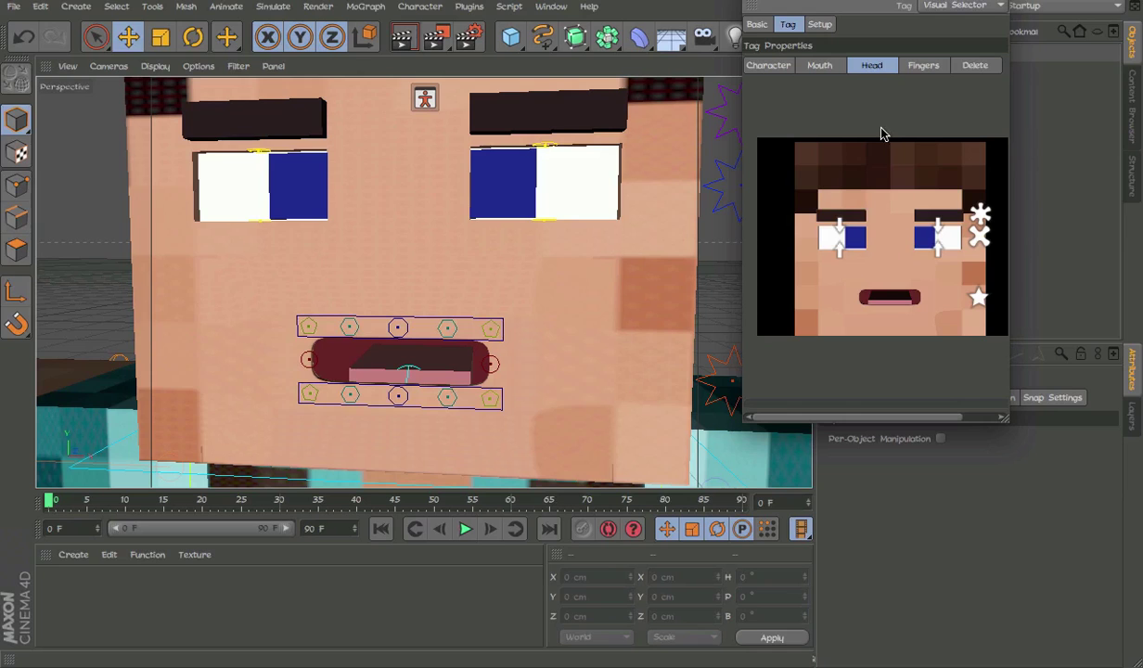
{"action": "left_click", "coordinate": [919, 64]}
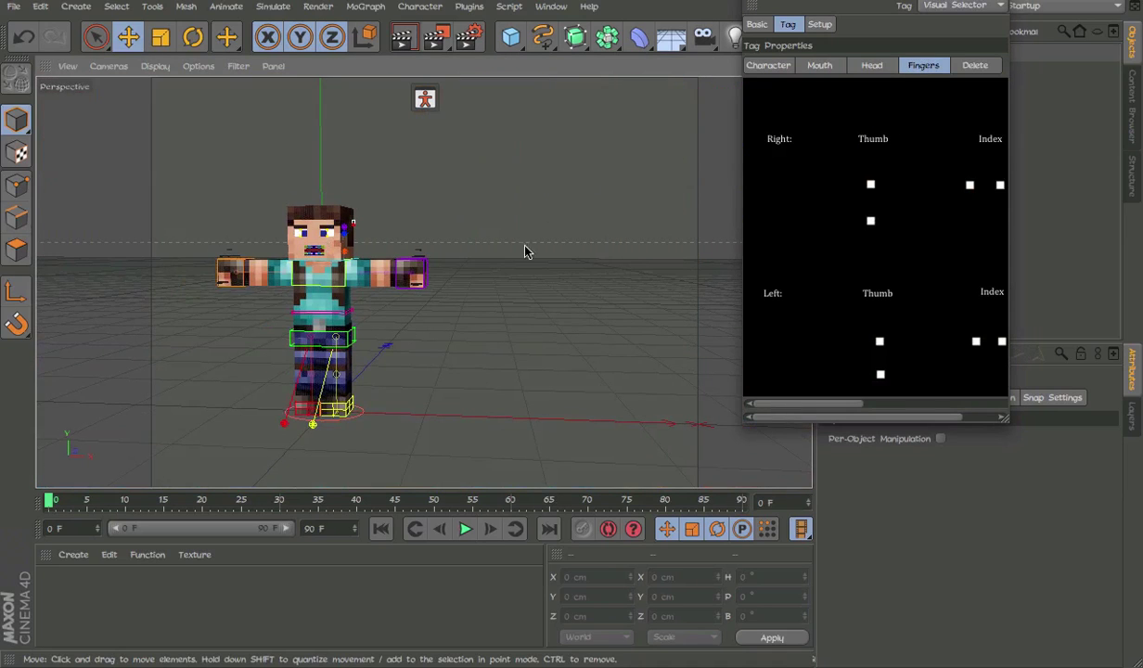
{"action": "scroll", "coordinate": [380, 275], "scroll_direction": "up", "scroll_amount": 5}
{"action": "left_click_drag", "start_coordinate": [870, 404], "coordinate": [894, 404]}
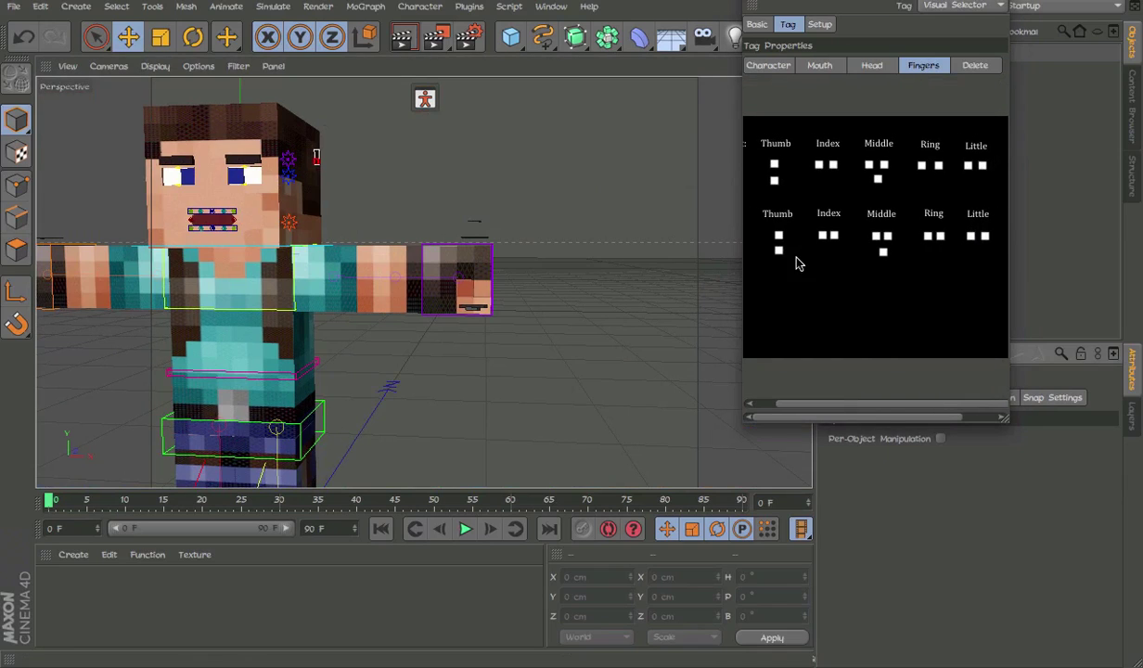
{"action": "left_click_drag", "start_coordinate": [766, 223], "coordinate": [993, 311]}
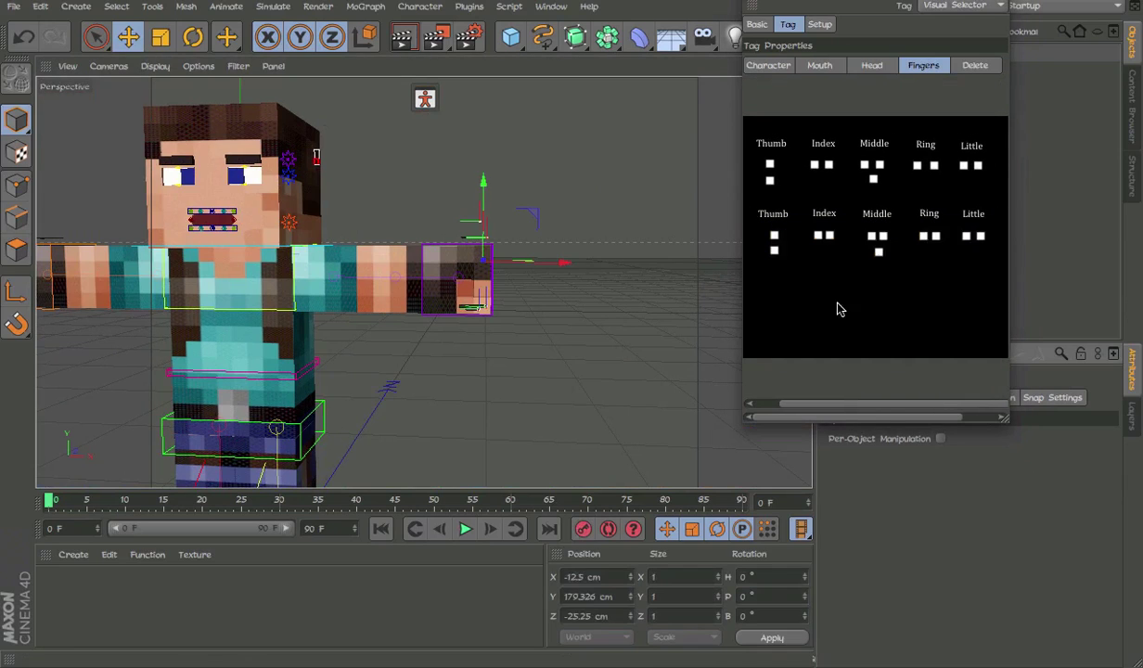
{"action": "left_click_drag", "start_coordinate": [527, 320], "coordinate": [419, 317]}
{"action": "left_click", "coordinate": [591, 271]}
Try the left Index finger controllers on their own from the Fingers page, and close all left-hand fingers into a fist
{"action": "scroll", "coordinate": [590, 268], "scroll_direction": "up", "scroll_amount": 5}
{"action": "left_click_drag", "start_coordinate": [590, 264], "coordinate": [501, 252], "text": "alt"}
{"action": "right_click_drag", "start_coordinate": [501, 252], "coordinate": [440, 295], "text": "alt"}
{"action": "middle_click_drag", "start_coordinate": [440, 295], "coordinate": [532, 299], "text": "alt"}
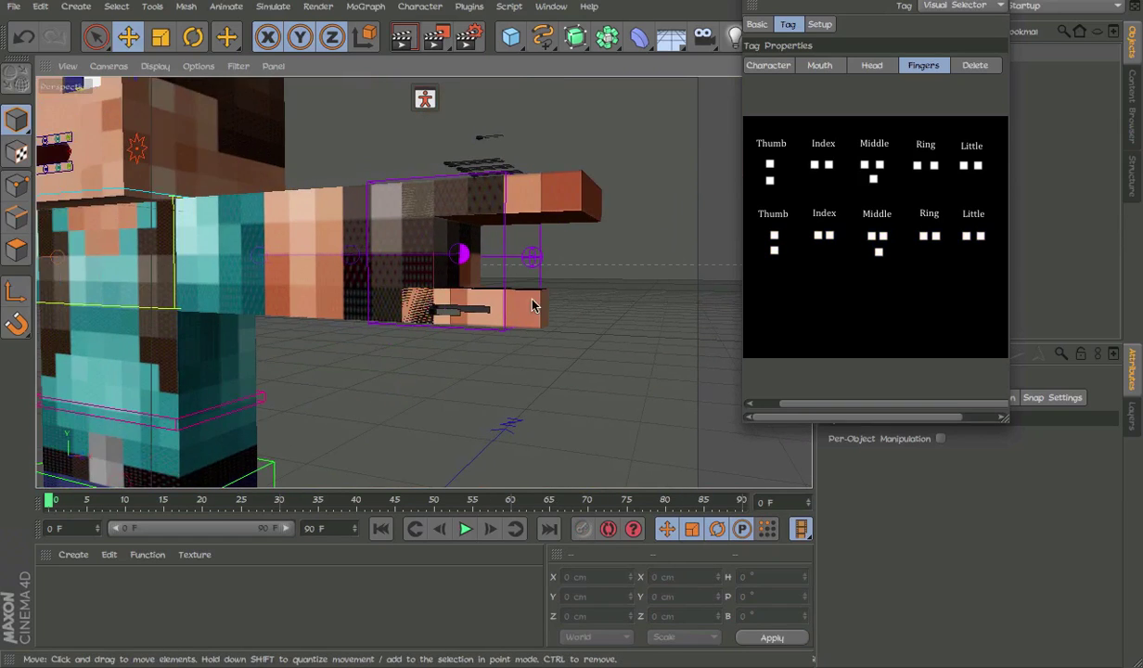
{"action": "left_click_drag", "start_coordinate": [532, 299], "coordinate": [578, 300], "text": "alt"}
{"action": "left_click_drag", "start_coordinate": [775, 219], "coordinate": [1044, 297]}
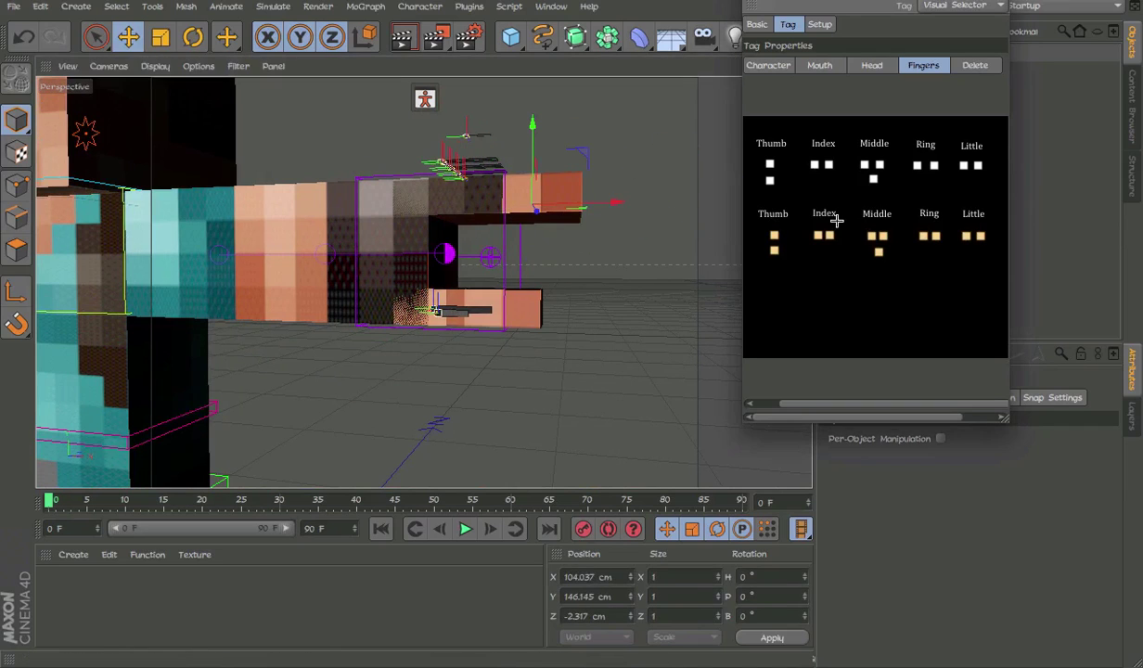
{"action": "left_click", "coordinate": [826, 230]}
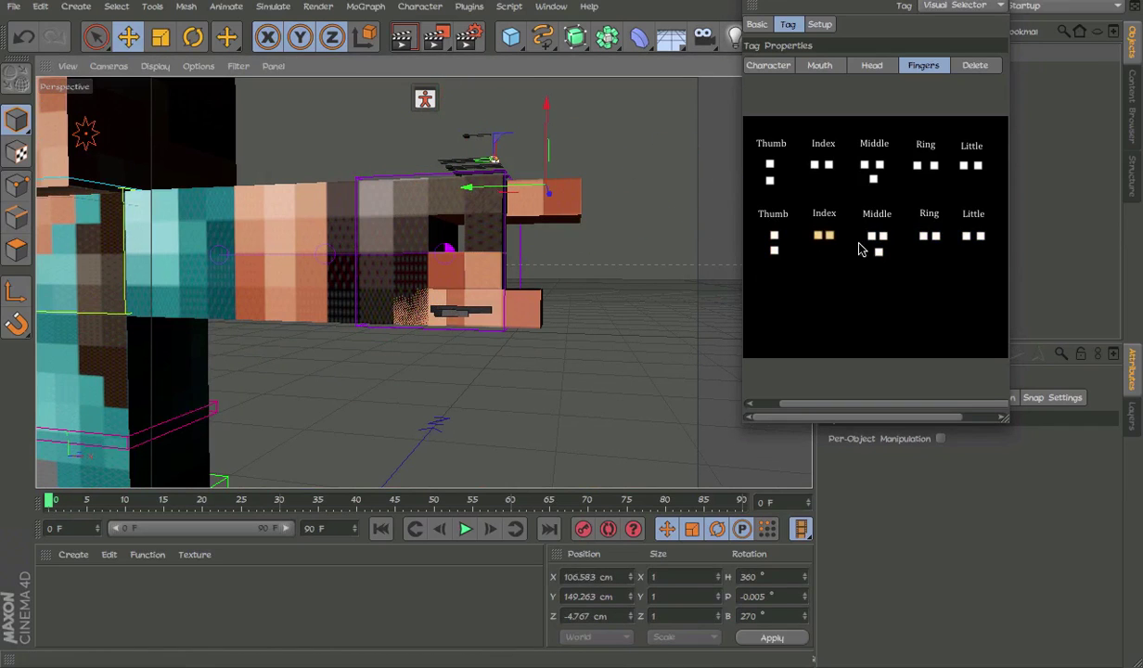
{"action": "left_click", "coordinate": [827, 236]}
{"action": "left_click_drag", "start_coordinate": [592, 268], "coordinate": [532, 284]}
{"action": "left_click_drag", "start_coordinate": [813, 251], "coordinate": [794, 269]}
{"action": "left_click", "coordinate": [816, 235]}
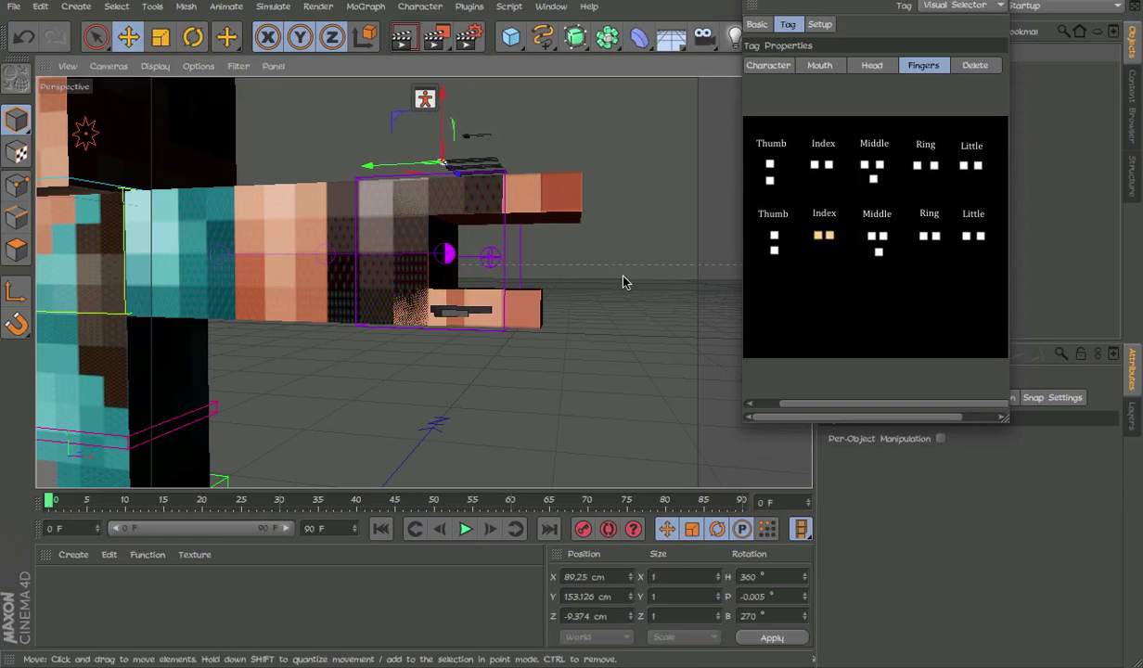
{"action": "left_click_drag", "start_coordinate": [756, 218], "coordinate": [1076, 336]}
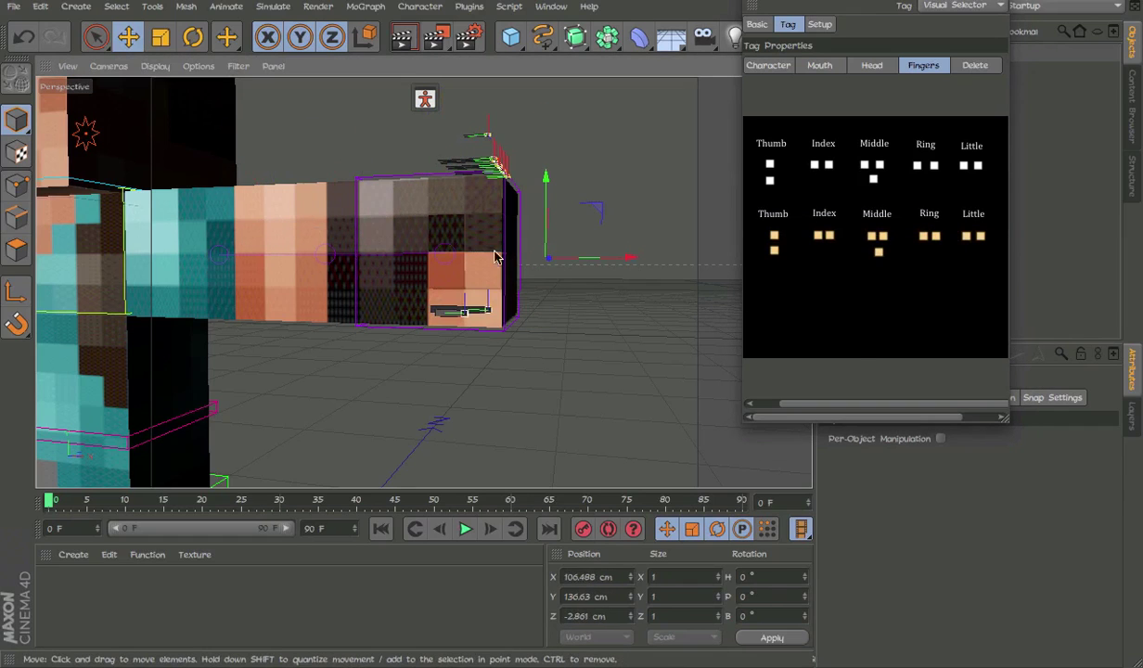
Select the circle on the Visual Selector's Delete page, and expand the TemplateV5 hierarchy down to the MouthControls children
{"action": "left_click", "coordinate": [976, 65]}
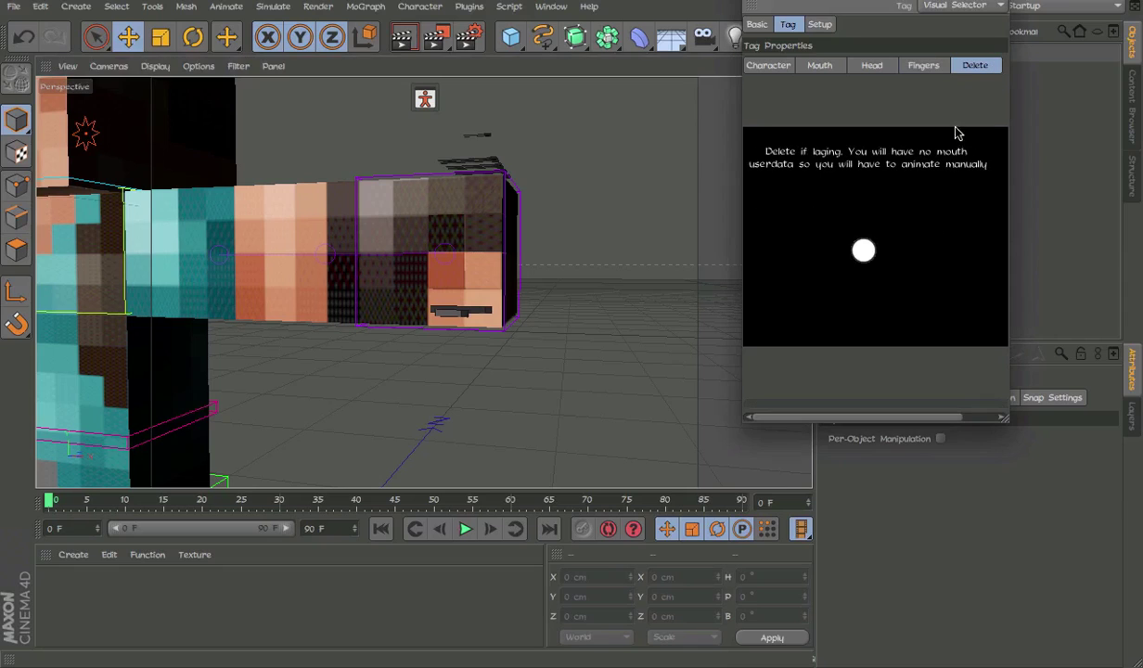
{"action": "left_click_drag", "start_coordinate": [786, 0], "coordinate": [578, 4]}
{"action": "left_click_drag", "start_coordinate": [339, 191], "coordinate": [482, 239], "text": "alt"}
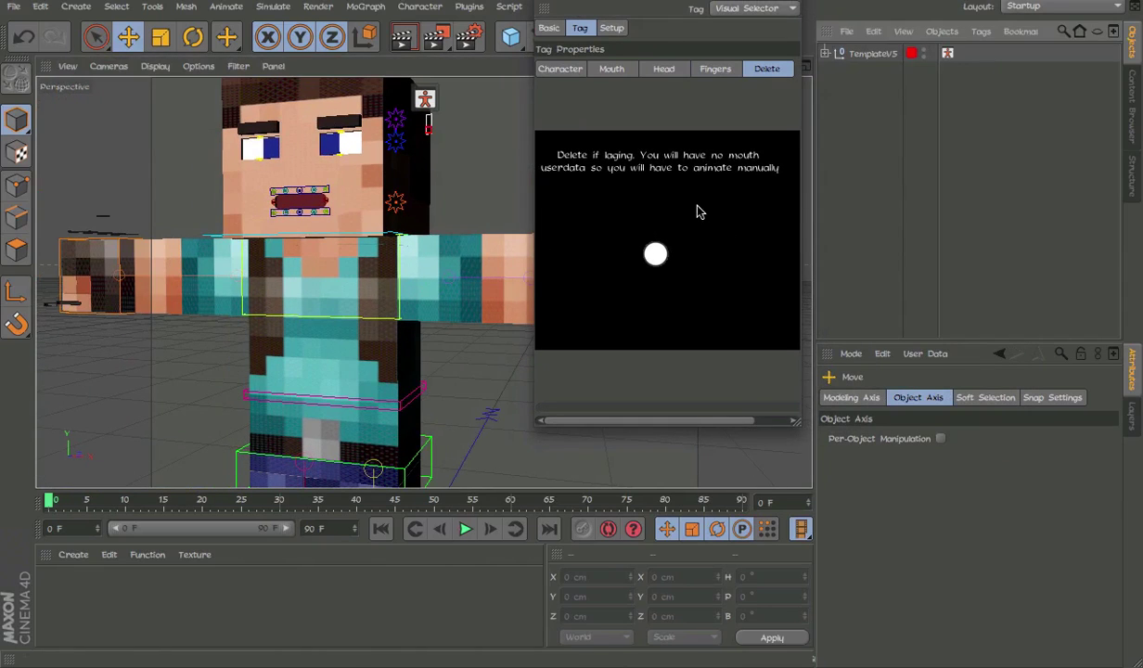
{"action": "left_click", "coordinate": [825, 54]}
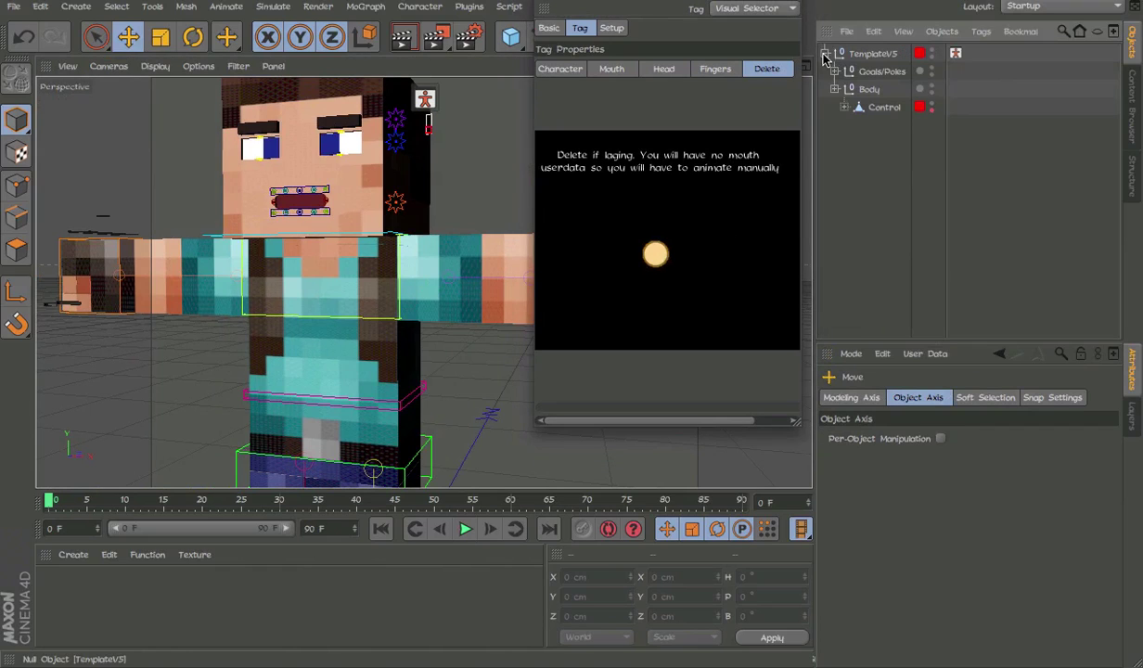
{"action": "left_click", "coordinate": [846, 109]}
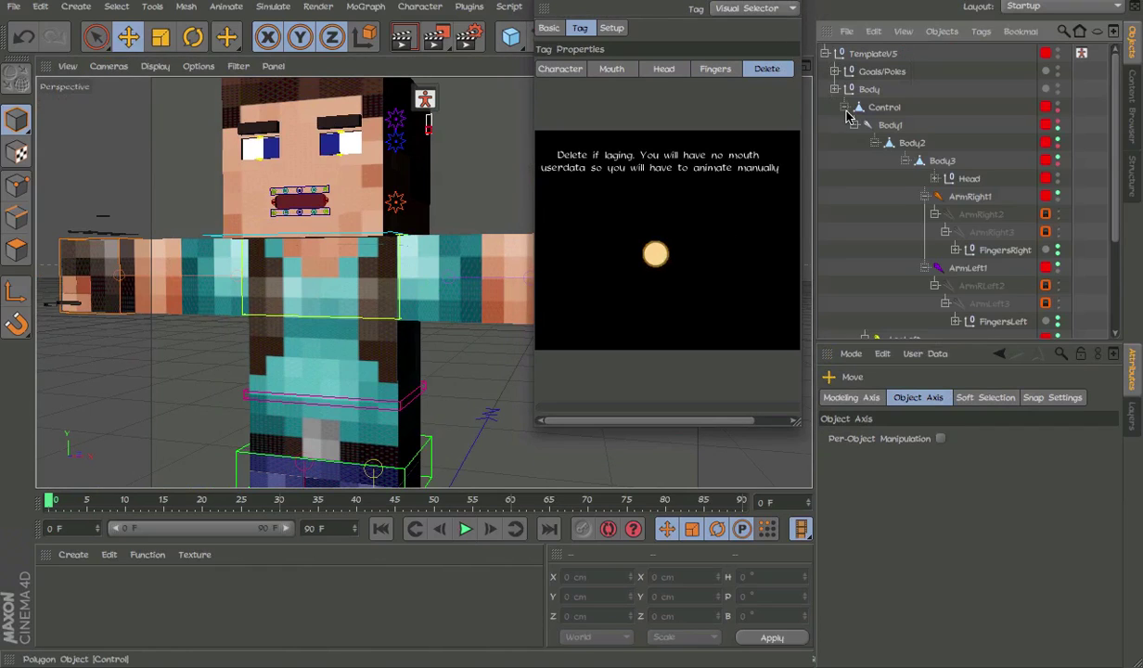
{"action": "left_click", "coordinate": [935, 179]}
{"action": "scroll", "coordinate": [1086, 198], "scroll_direction": "down", "scroll_amount": 5}
{"action": "scroll", "coordinate": [1080, 155], "scroll_direction": "up", "scroll_amount": 5}
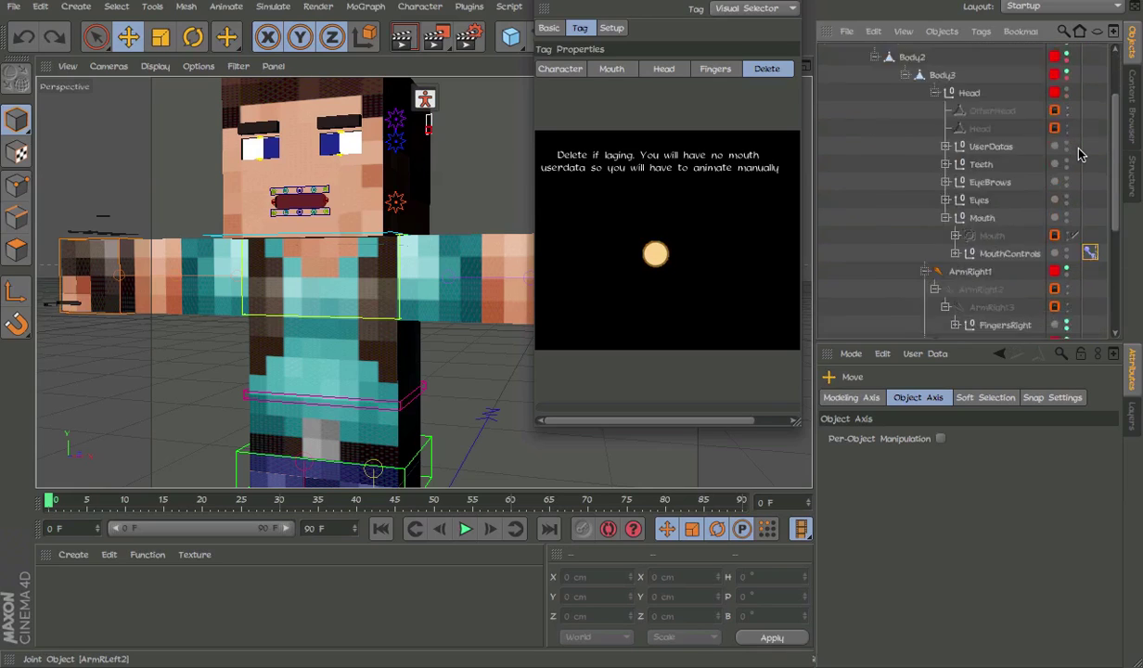
{"action": "scroll", "coordinate": [1080, 155], "scroll_direction": "down", "scroll_amount": 3}
{"action": "left_click", "coordinate": [956, 129]}
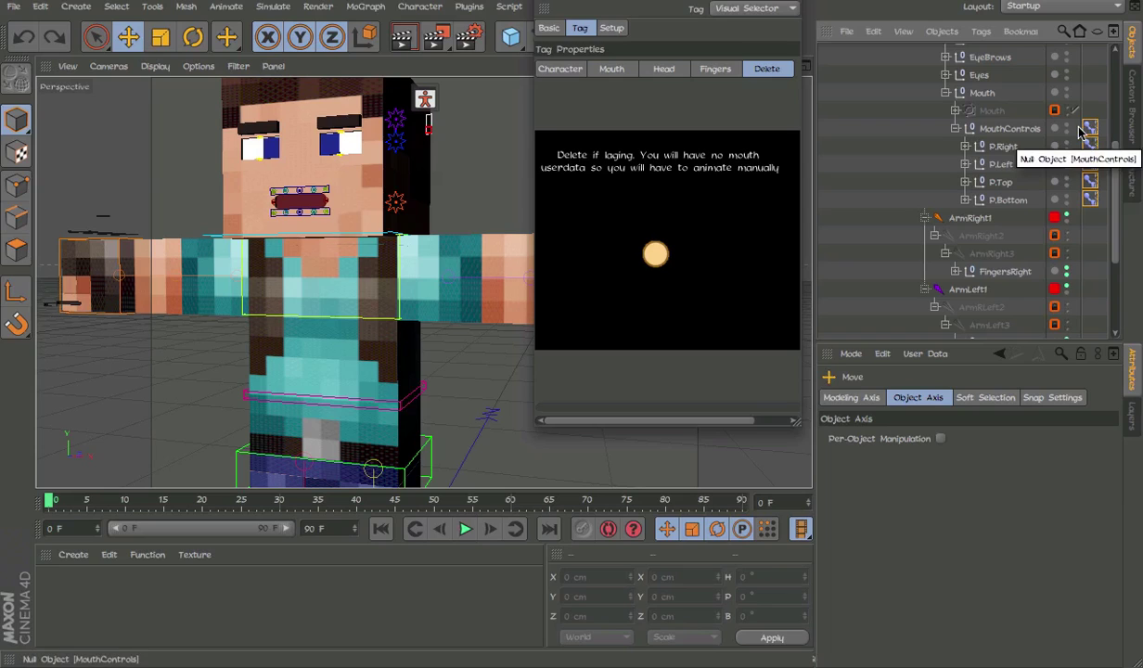
Delete all Pose Morph tags from the mouth controls, selecting them through the Visual Selector's Delete page
{"action": "left_click", "coordinate": [1091, 130]}
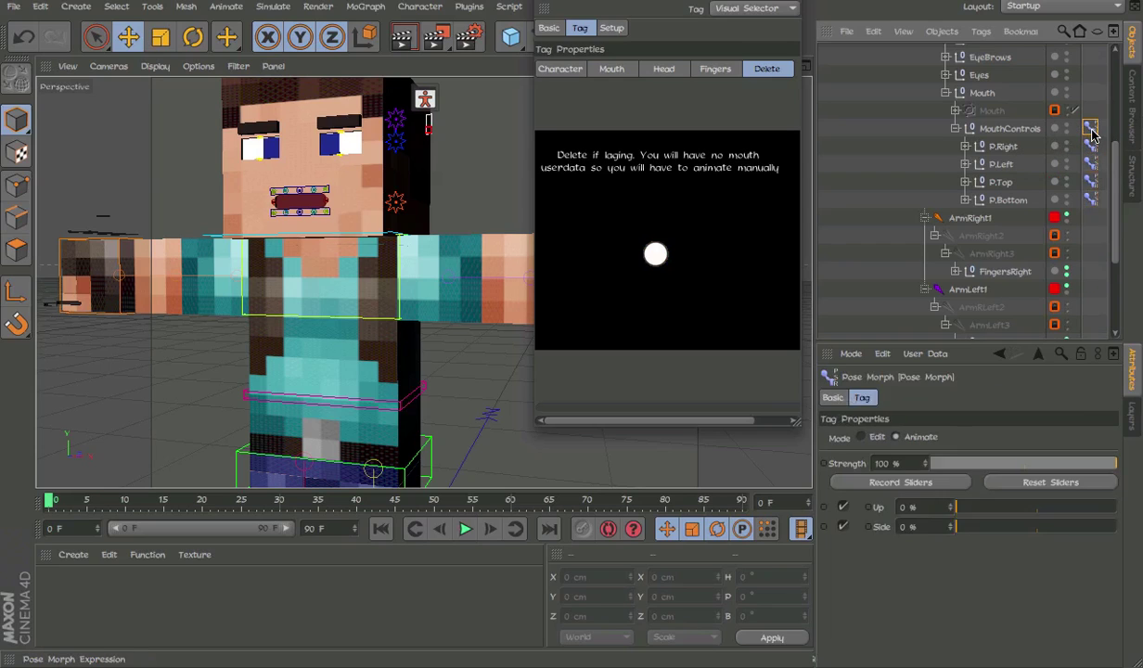
{"action": "left_click", "coordinate": [1092, 130]}
{"action": "key", "text": "ctrl+z"}
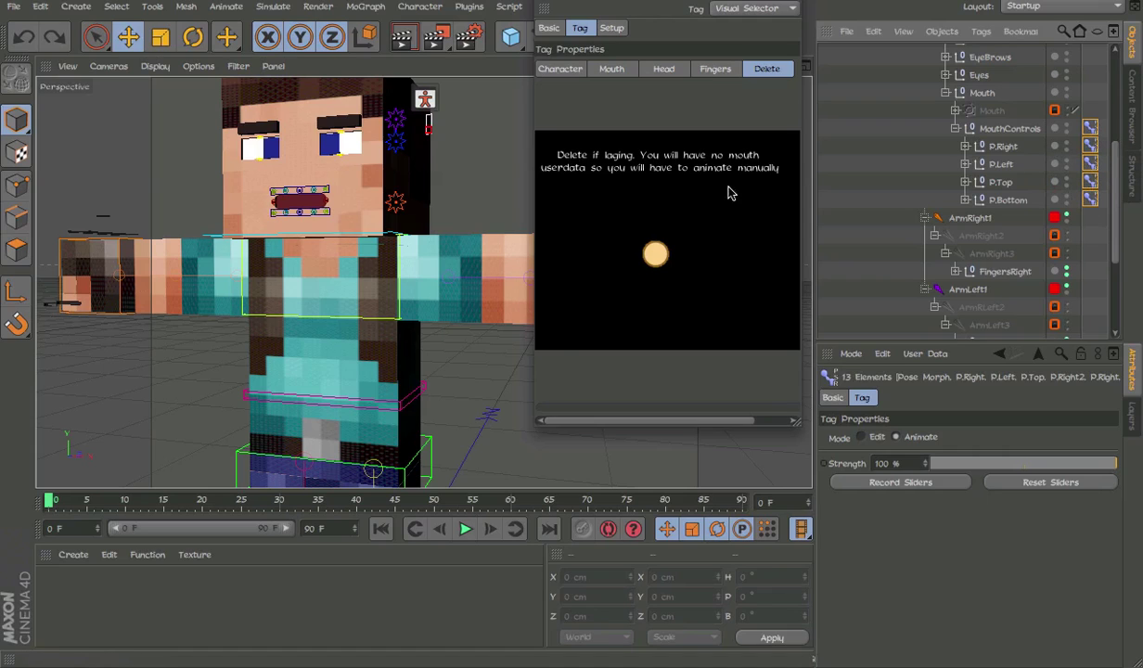
{"action": "left_click_drag", "start_coordinate": [562, 337], "coordinate": [714, 206]}
{"action": "key", "text": "Delete"}
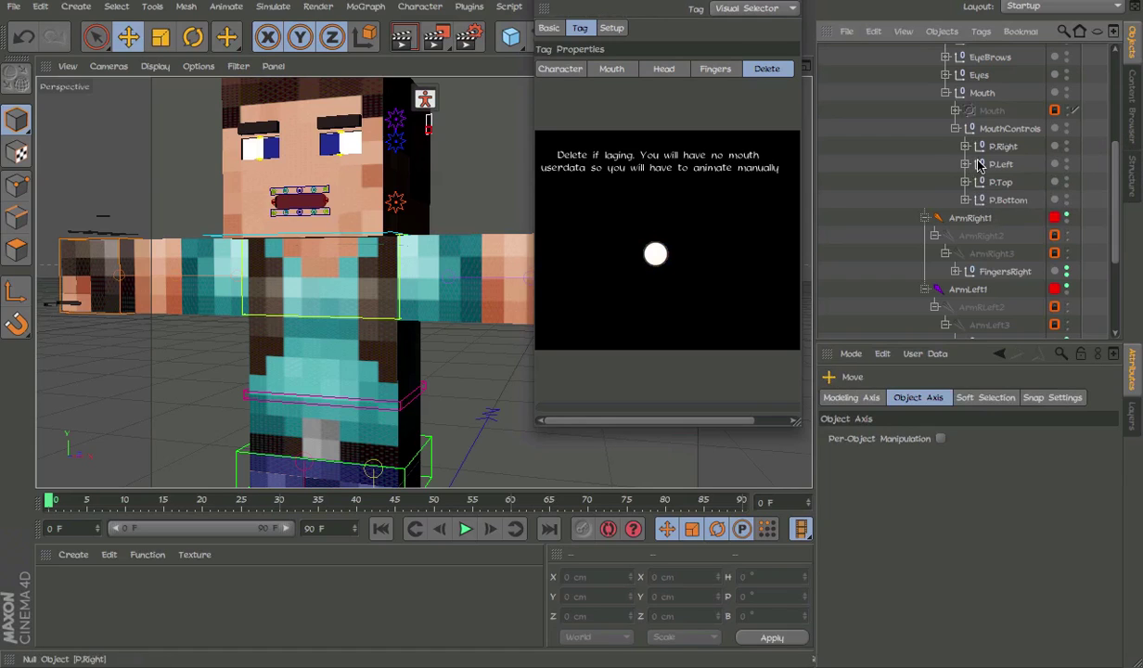
Collapse the TemplateV5 hierarchy and close the floating Visual Selector window
{"action": "left_click", "coordinate": [957, 128]}
{"action": "scroll", "coordinate": [956, 136], "scroll_direction": "up", "scroll_amount": 5}
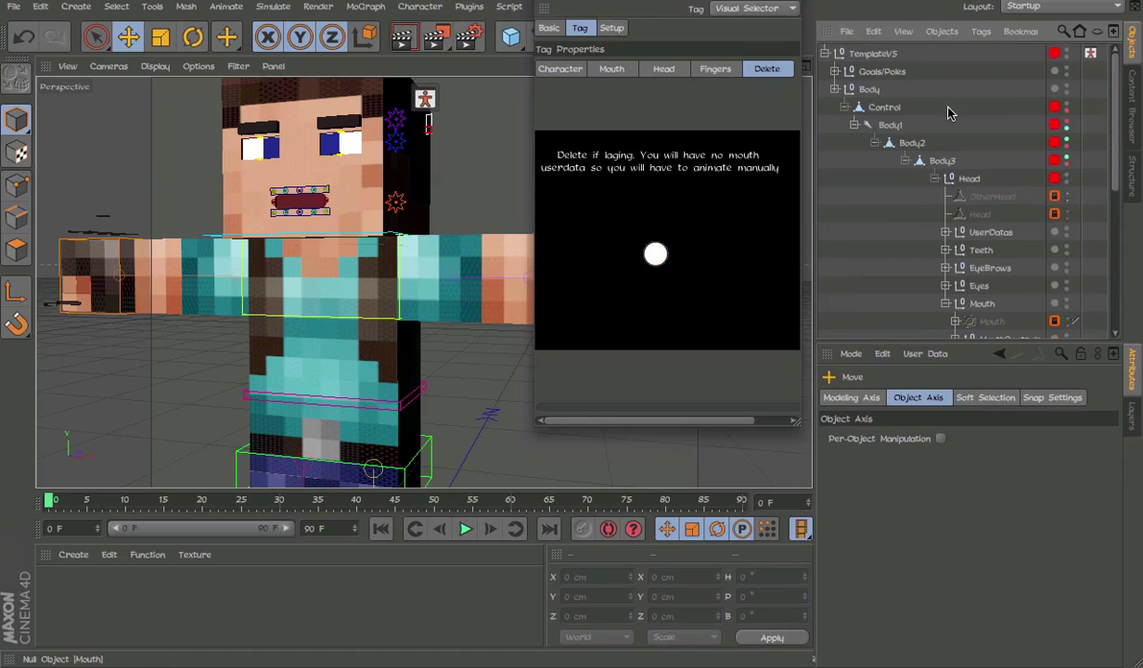
{"action": "left_click", "coordinate": [845, 107]}
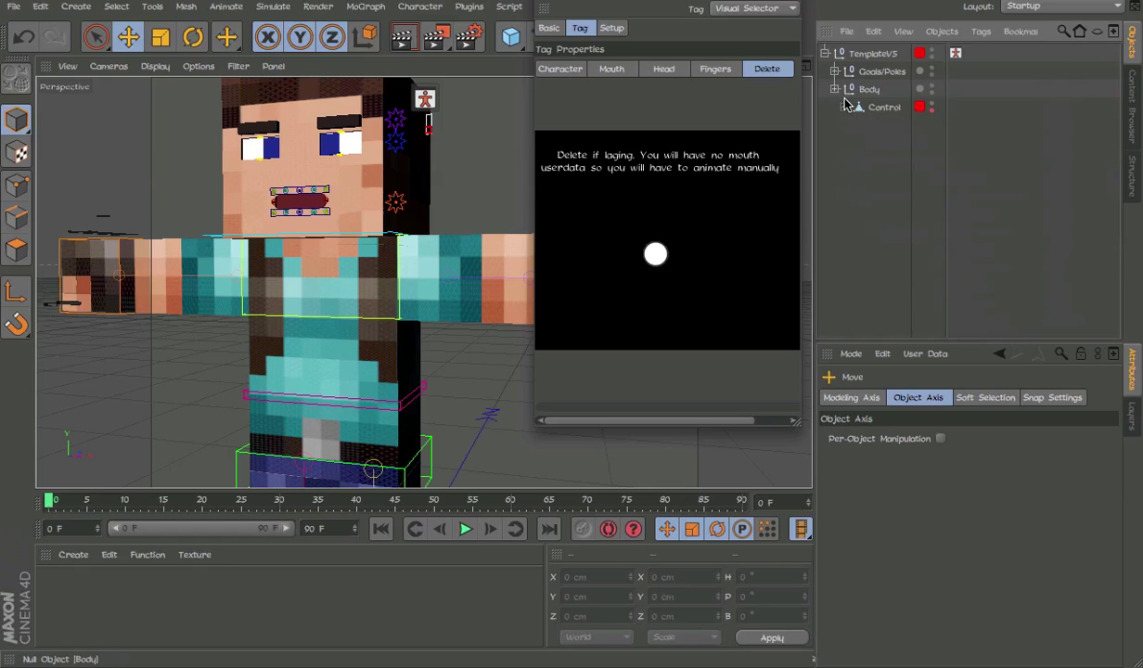
{"action": "left_click", "coordinate": [824, 54]}
{"action": "left_click", "coordinate": [540, 4]}
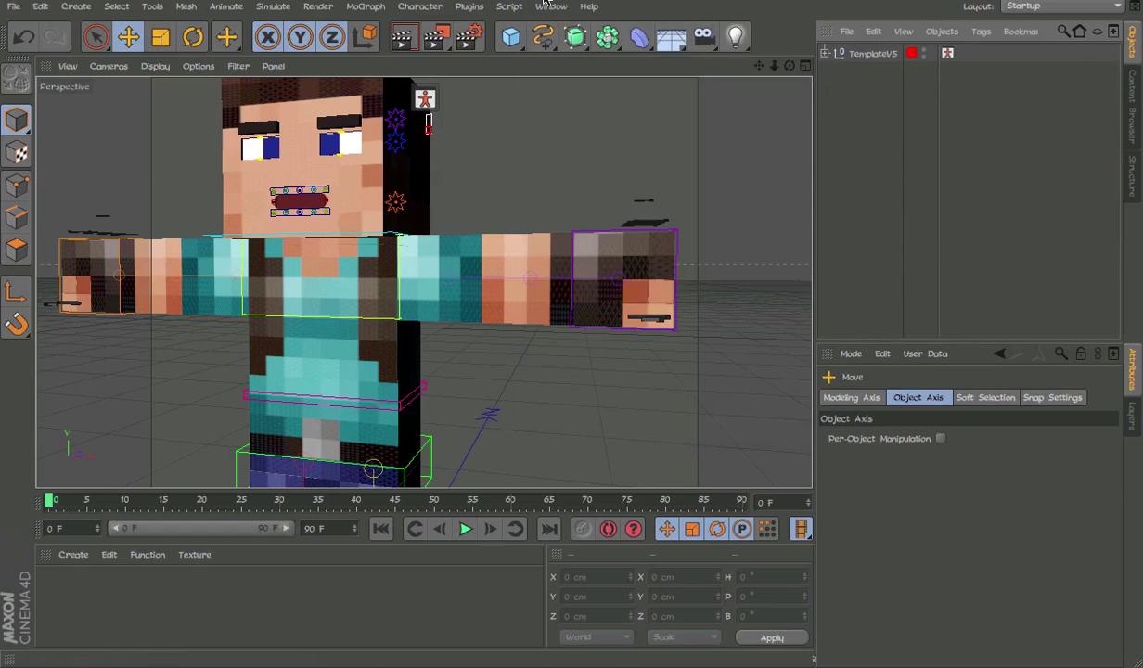
Try bending the left arm by moving its hand controller in front of the torso, and render the view to check the elbow
{"action": "left_click_drag", "start_coordinate": [423, 281], "coordinate": [465, 301], "text": "alt"}
{"action": "left_click", "coordinate": [589, 260]}
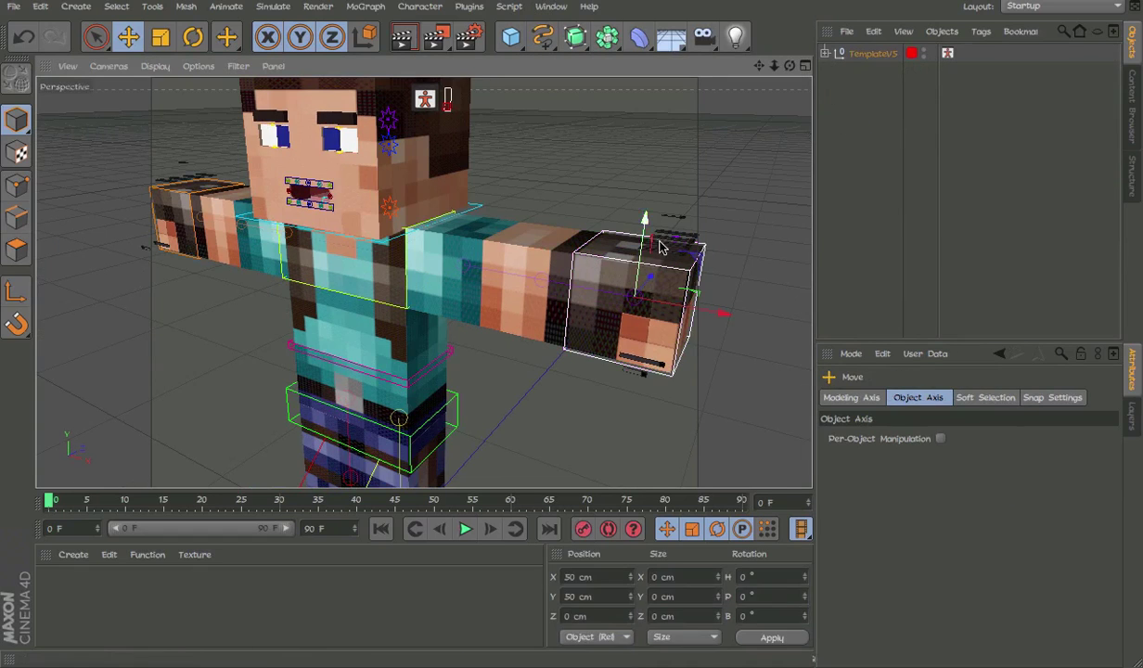
{"action": "left_click_drag", "start_coordinate": [674, 289], "coordinate": [302, 341]}
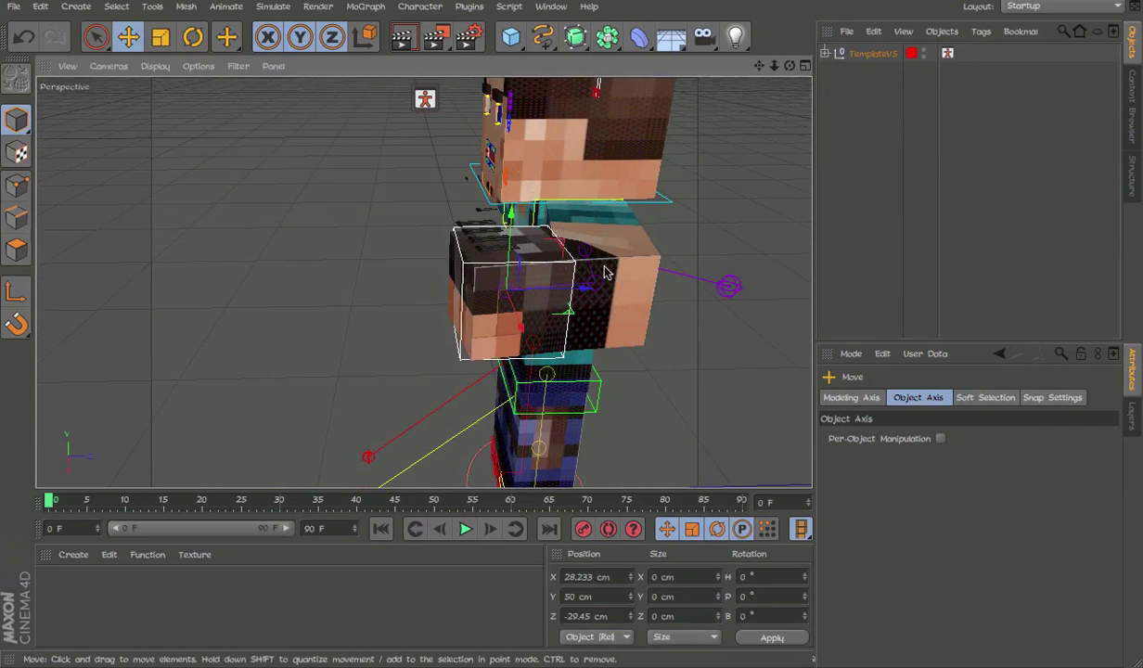
{"action": "left_click_drag", "start_coordinate": [532, 248], "coordinate": [729, 297]}
{"action": "left_click_drag", "start_coordinate": [618, 372], "coordinate": [688, 272]}
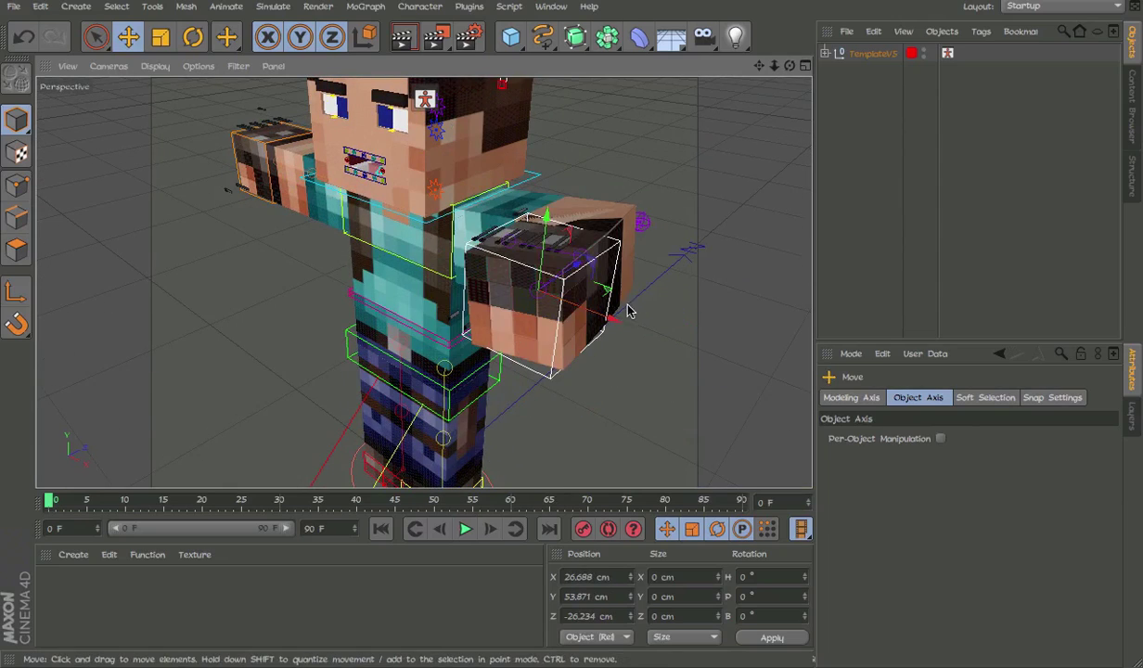
{"action": "left_click_drag", "start_coordinate": [623, 311], "coordinate": [545, 357]}
{"action": "left_click_drag", "start_coordinate": [509, 315], "coordinate": [139, 292], "text": "alt"}
{"action": "left_click_drag", "start_coordinate": [439, 388], "coordinate": [516, 424]}
{"action": "middle_click_drag", "start_coordinate": [516, 424], "coordinate": [523, 351], "text": "alt"}
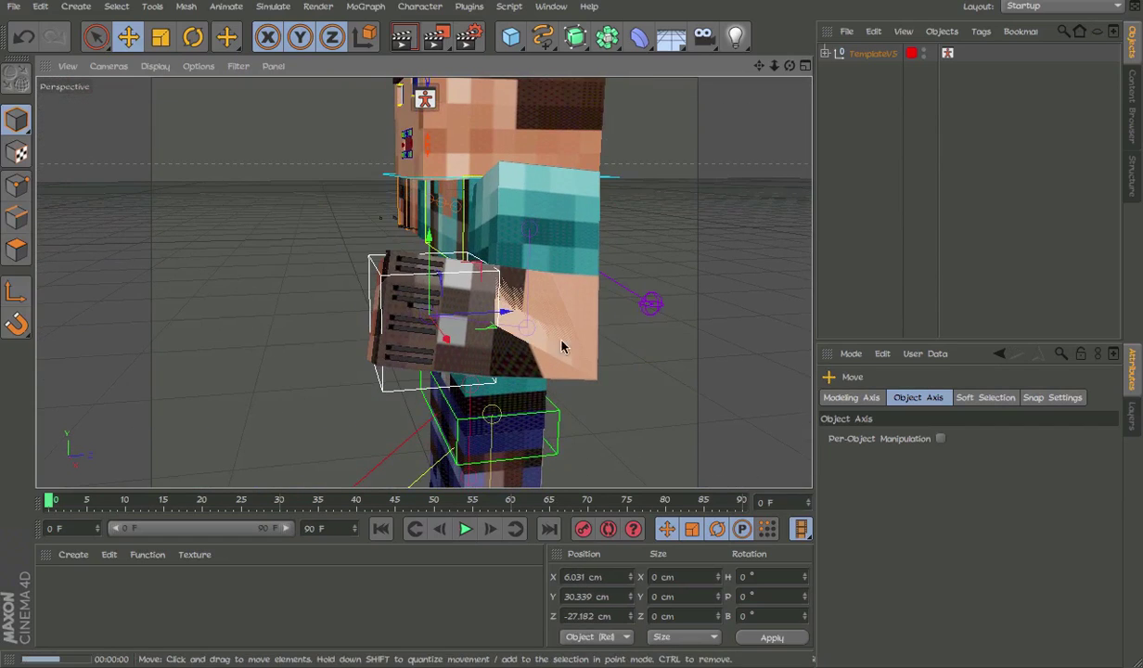
{"action": "key", "text": "ctrl+r"}
Undo all moves of the left hand controller
{"action": "key", "text": "ctrl+z"}
{"action": "key", "text": "ctrl+z"}
{"action": "key", "text": "ctrl+z"}
{"action": "key", "text": "ctrl+z"}
{"action": "key", "text": "ctrl+z"}
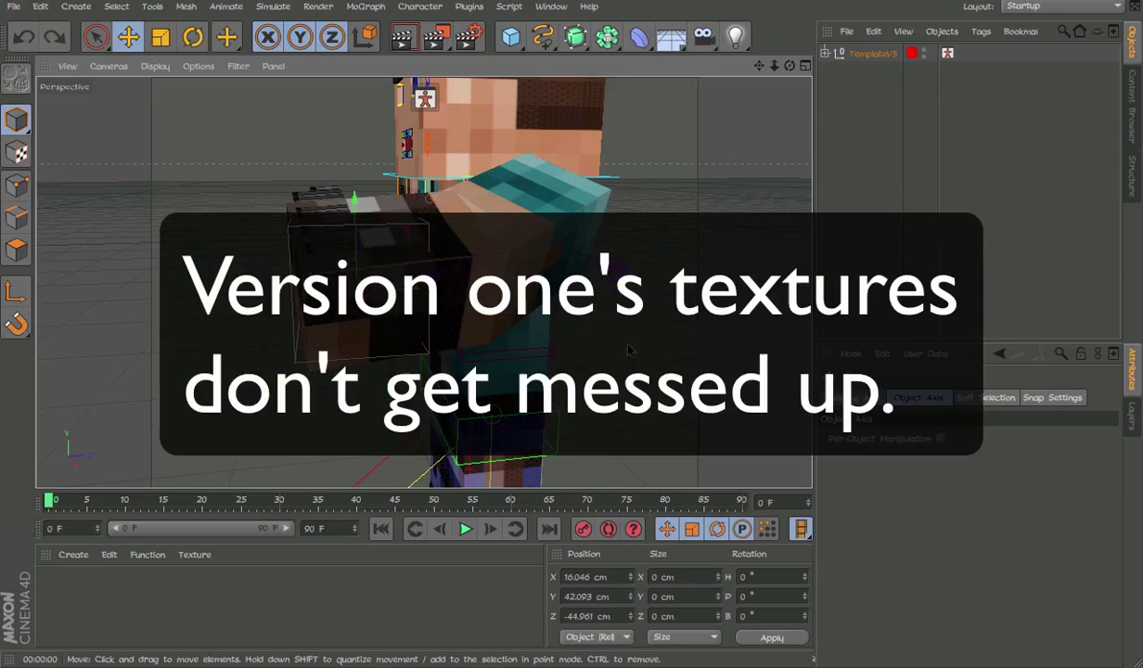
{"action": "key", "text": "ctrl+z"}
{"action": "key", "text": "ctrl+z"}
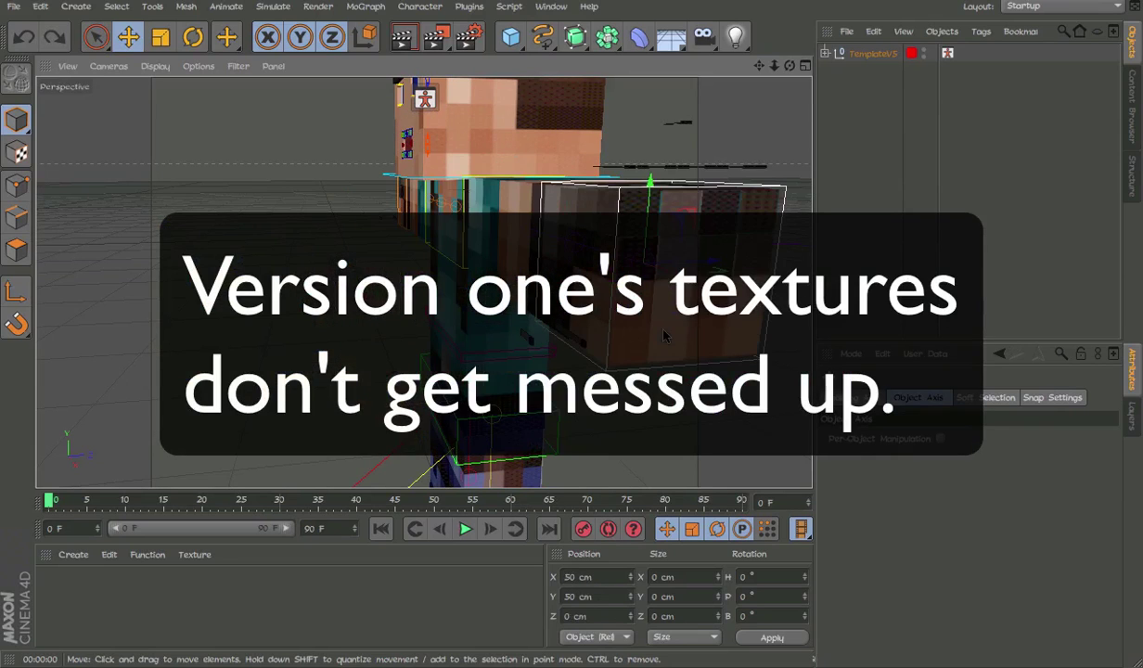
Leave the TemplateV5 scene for an empty project and open the Content Browser
{"action": "scroll", "coordinate": [602, 177], "scroll_direction": "down", "scroll_amount": 5}
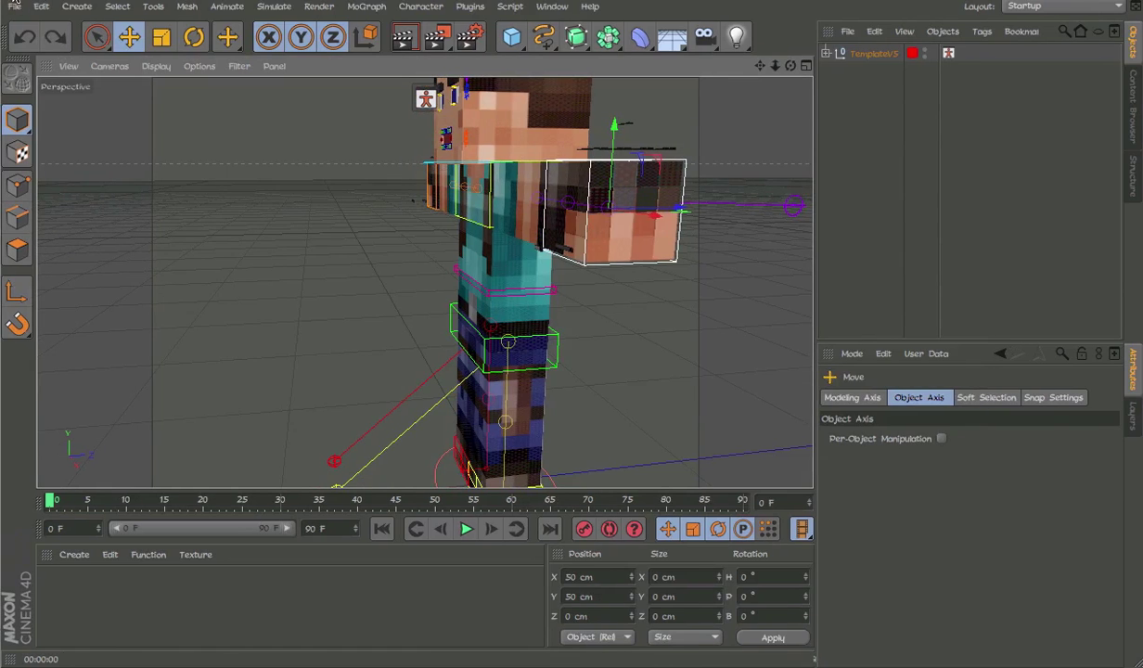
{"action": "left_click", "coordinate": [6, 1]}
{"action": "left_click", "coordinate": [510, 228]}
{"action": "left_click", "coordinate": [1132, 104]}
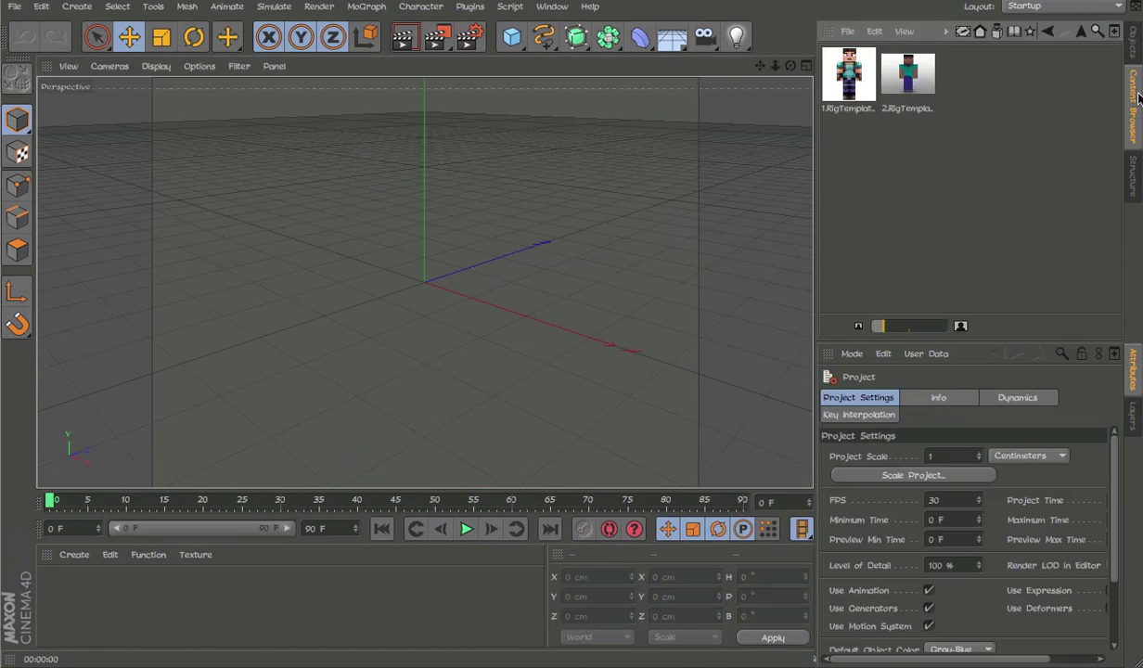
Browse the preset library to the folder of finished character rigs and load Zig into the scene
{"action": "left_click", "coordinate": [1079, 35]}
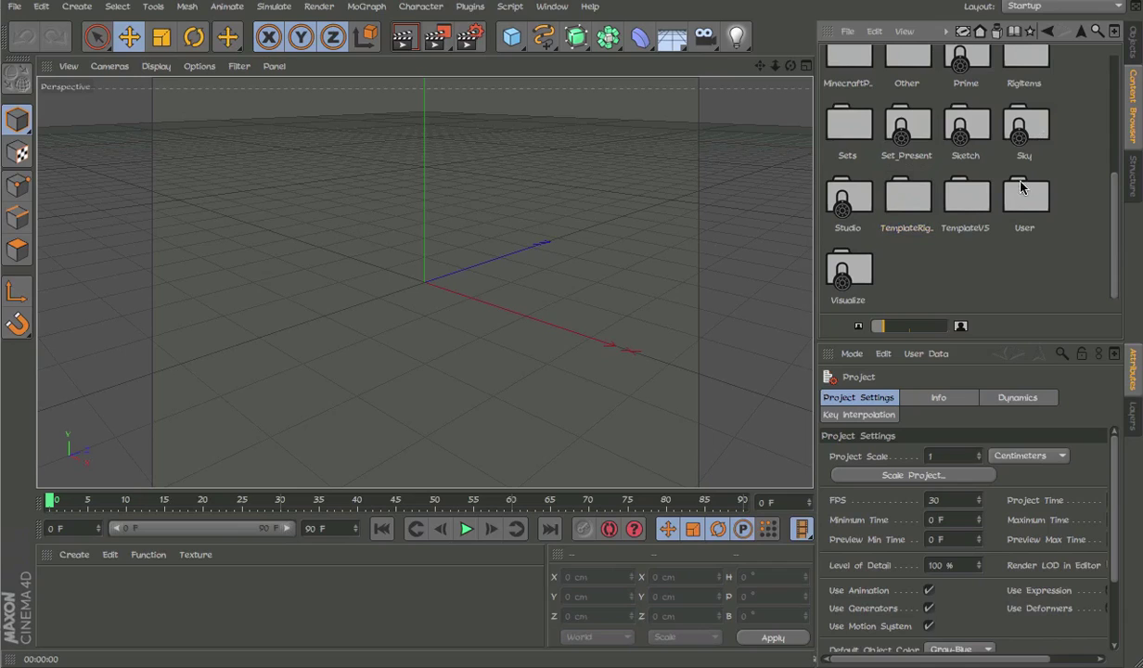
{"action": "scroll", "coordinate": [1027, 105], "scroll_direction": "up", "scroll_amount": 3}
{"action": "scroll", "coordinate": [985, 237], "scroll_direction": "down", "scroll_amount": 4}
{"action": "double_click", "coordinate": [847, 128]}
{"action": "double_click", "coordinate": [847, 149]}
{"action": "double_click", "coordinate": [966, 221]}
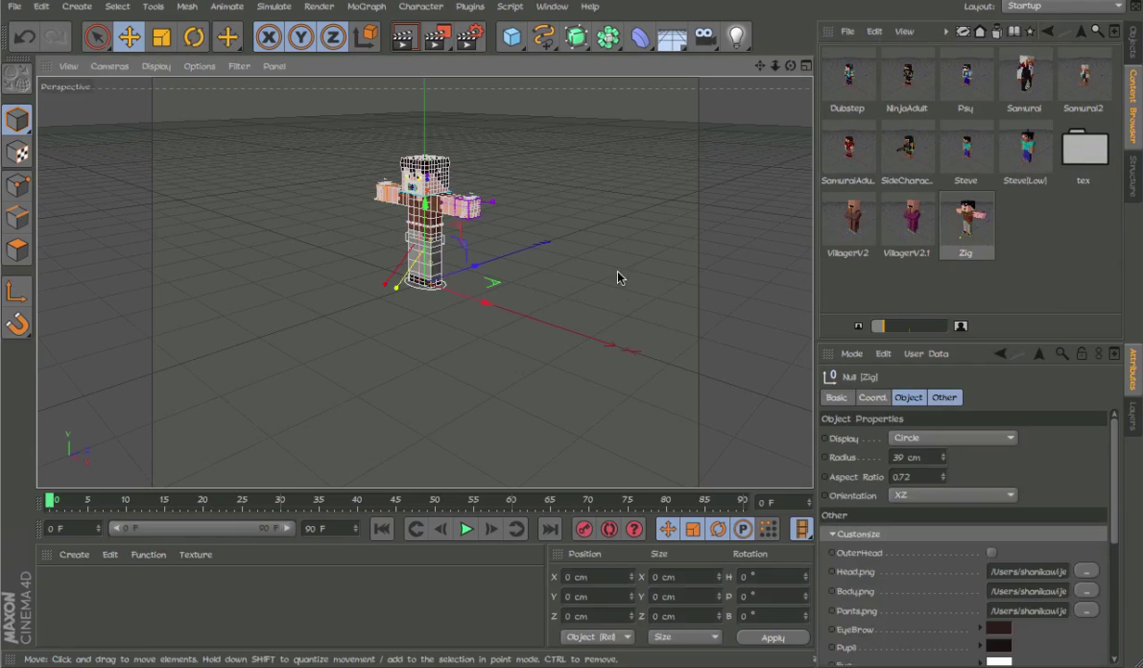
Try bending Zig's left arm by moving its hand controller inward and down in front of the body
{"action": "scroll", "coordinate": [431, 200], "scroll_direction": "up", "scroll_amount": 4}
{"action": "left_click", "coordinate": [582, 224]}
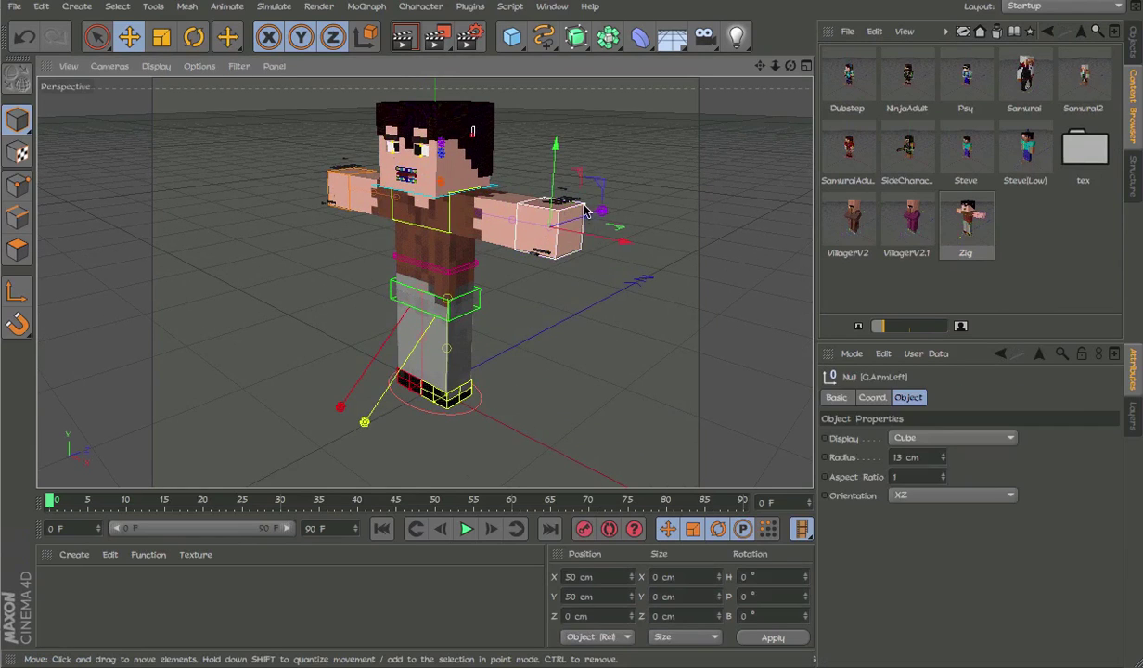
{"action": "scroll", "coordinate": [581, 225], "scroll_direction": "up", "scroll_amount": 4}
{"action": "left_click_drag", "start_coordinate": [731, 232], "coordinate": [609, 207]}
{"action": "left_click_drag", "start_coordinate": [584, 295], "coordinate": [418, 411], "text": "alt"}
Undo the moves of Zig's left hand controller and clear the selection
{"action": "key", "text": "ctrl+z"}
{"action": "key", "text": "ctrl+z"}
{"action": "key", "text": "ctrl+z"}
{"action": "key", "text": "ctrl+z"}
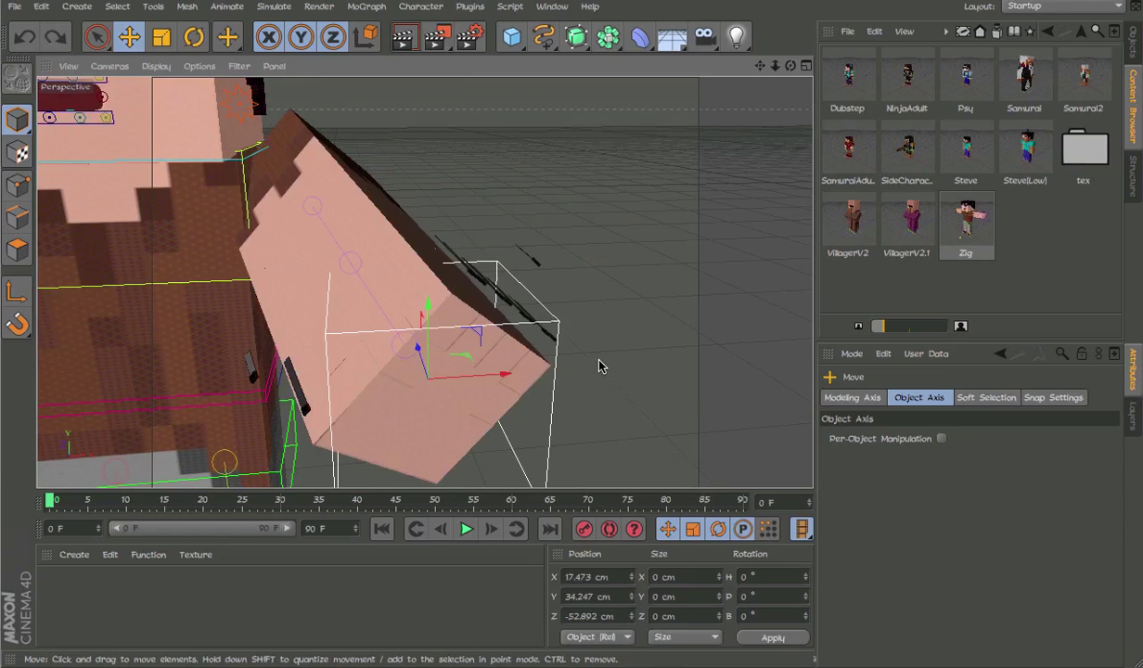
Examine Zig's face and mouth controls up close and from the front
{"action": "right_click_drag", "start_coordinate": [533, 281], "coordinate": [473, 212], "text": "alt"}
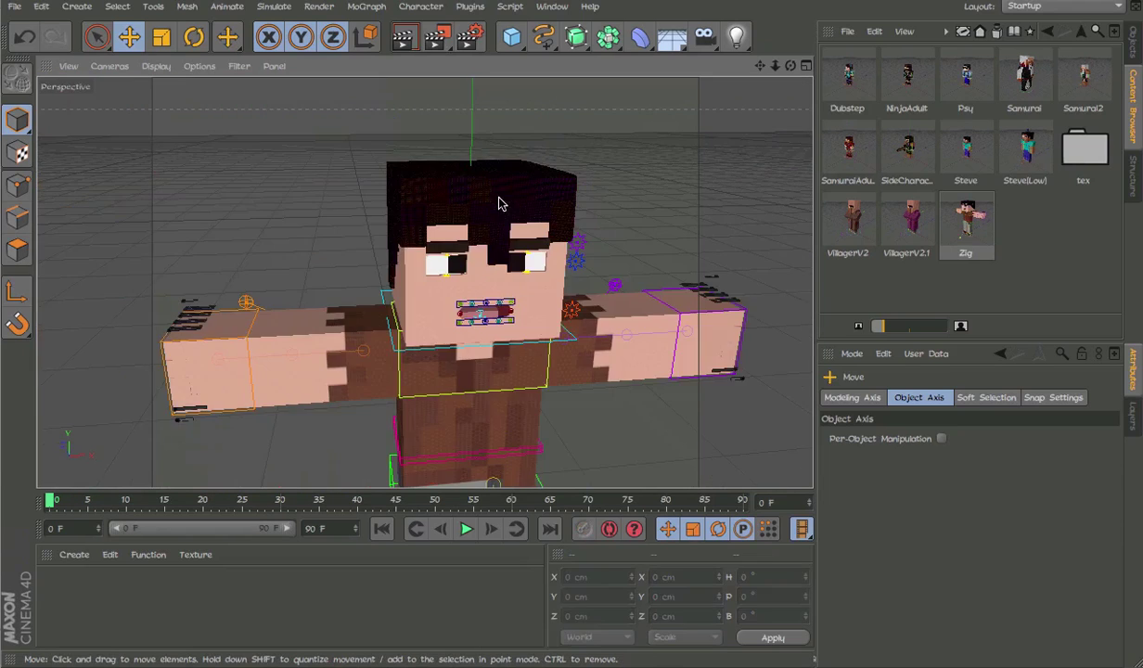
{"action": "left_click_drag", "start_coordinate": [499, 197], "coordinate": [438, 133], "text": "alt"}
{"action": "middle_click_drag", "start_coordinate": [535, 248], "coordinate": [531, 145], "text": "alt"}
{"action": "right_click_drag", "start_coordinate": [510, 211], "coordinate": [633, 204], "text": "alt"}
{"action": "middle_click_drag", "start_coordinate": [633, 205], "coordinate": [627, 360], "text": "alt"}
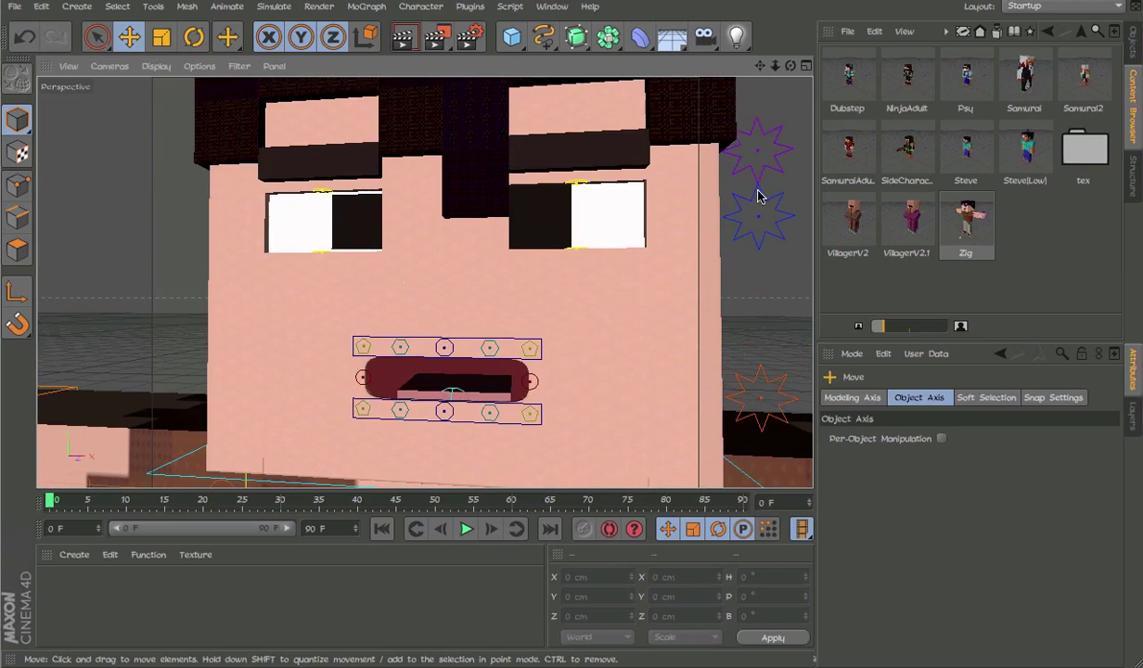
{"action": "right_click_drag", "start_coordinate": [703, 196], "coordinate": [636, 198], "text": "alt"}
{"action": "middle_click_drag", "start_coordinate": [673, 206], "coordinate": [551, 165], "text": "alt"}
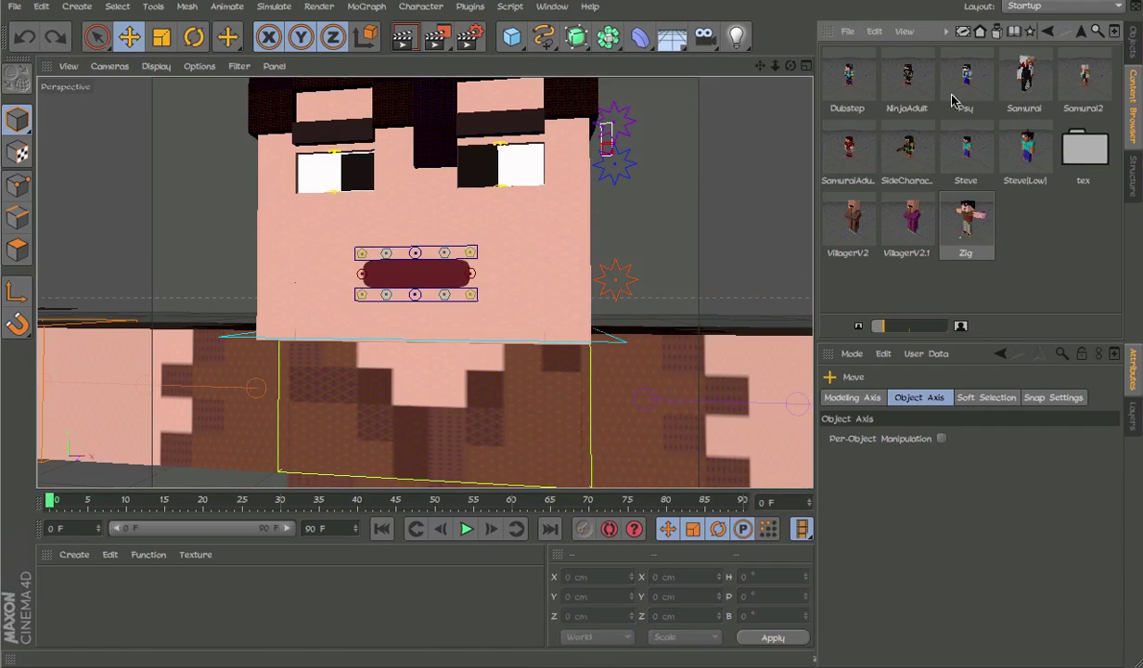
Close the Zig project without saving its changes
{"action": "scroll", "coordinate": [640, 162], "scroll_direction": "down", "scroll_amount": 5}
{"action": "left_click", "coordinate": [13, 1]}
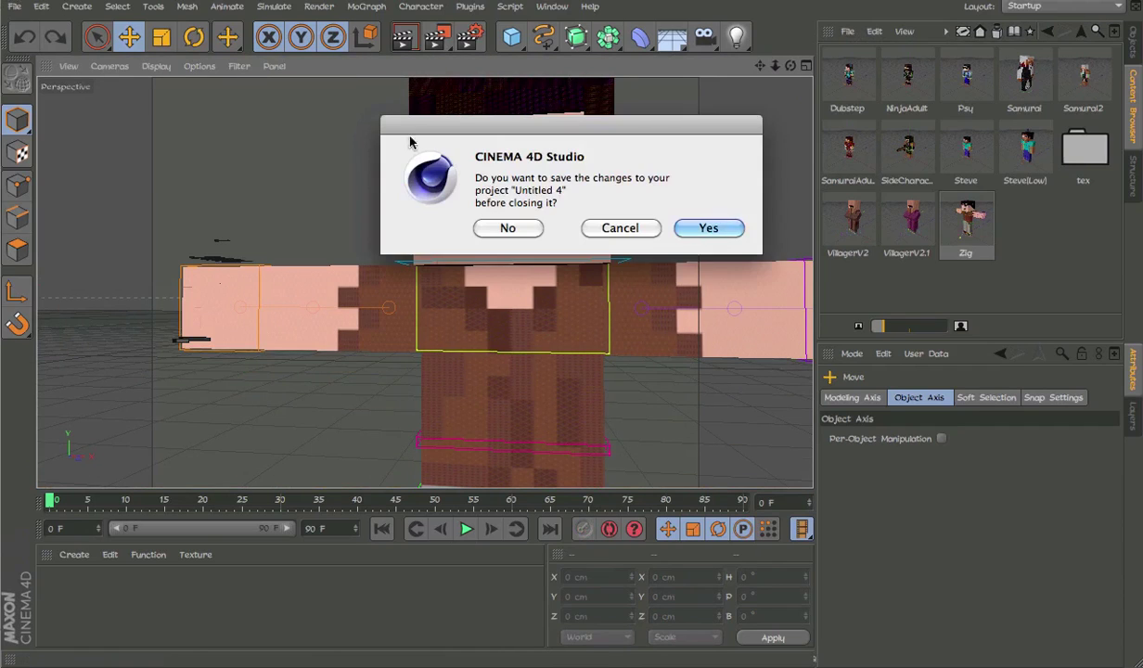
{"action": "left_click", "coordinate": [508, 227]}
Browse up to the rig template folder, load the second rig template into the empty scene, and show the object list with nothing selected
{"action": "left_click", "coordinate": [1078, 35]}
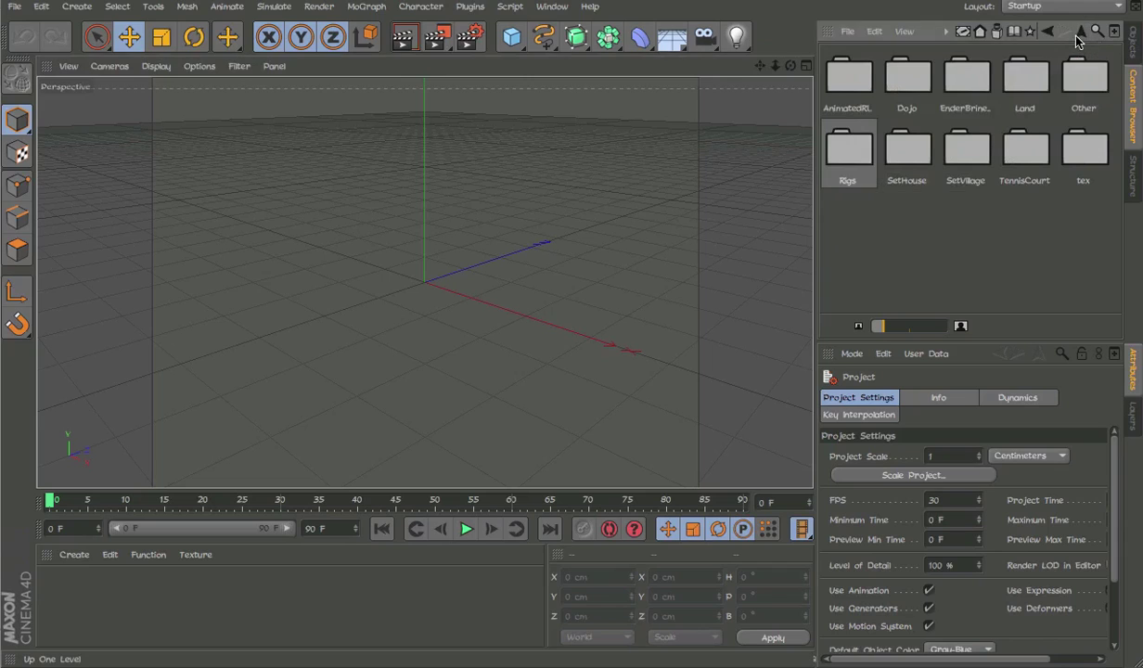
{"action": "left_click", "coordinate": [1077, 37]}
{"action": "double_click", "coordinate": [914, 193]}
{"action": "double_click", "coordinate": [913, 80]}
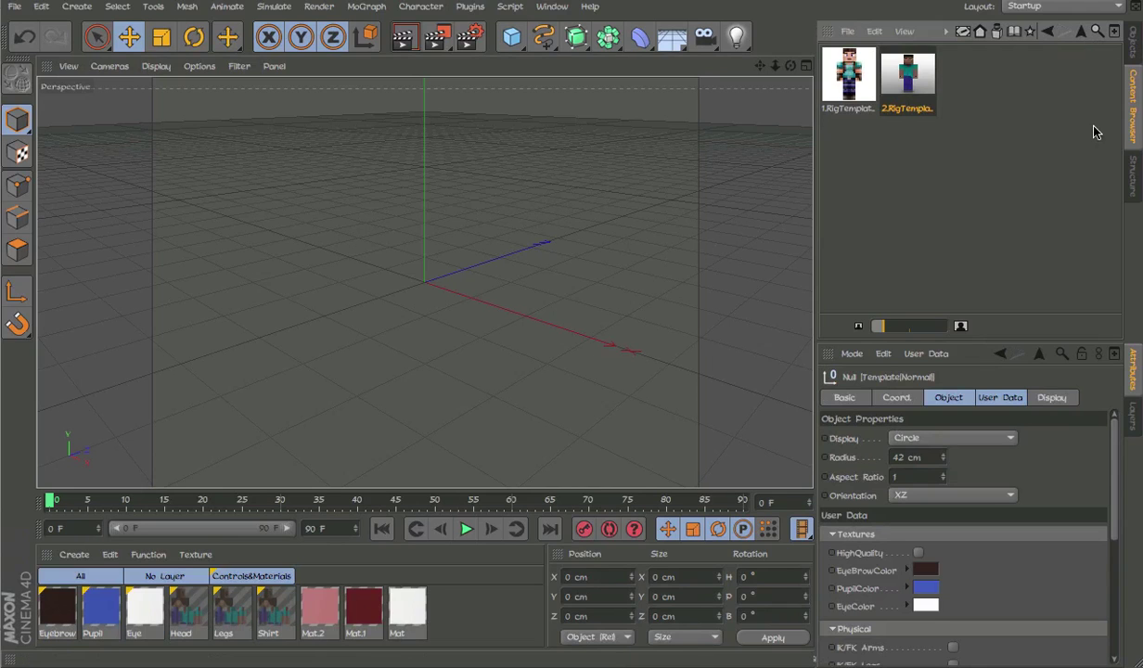
{"action": "left_click", "coordinate": [1132, 50]}
{"action": "left_click", "coordinate": [1048, 184]}
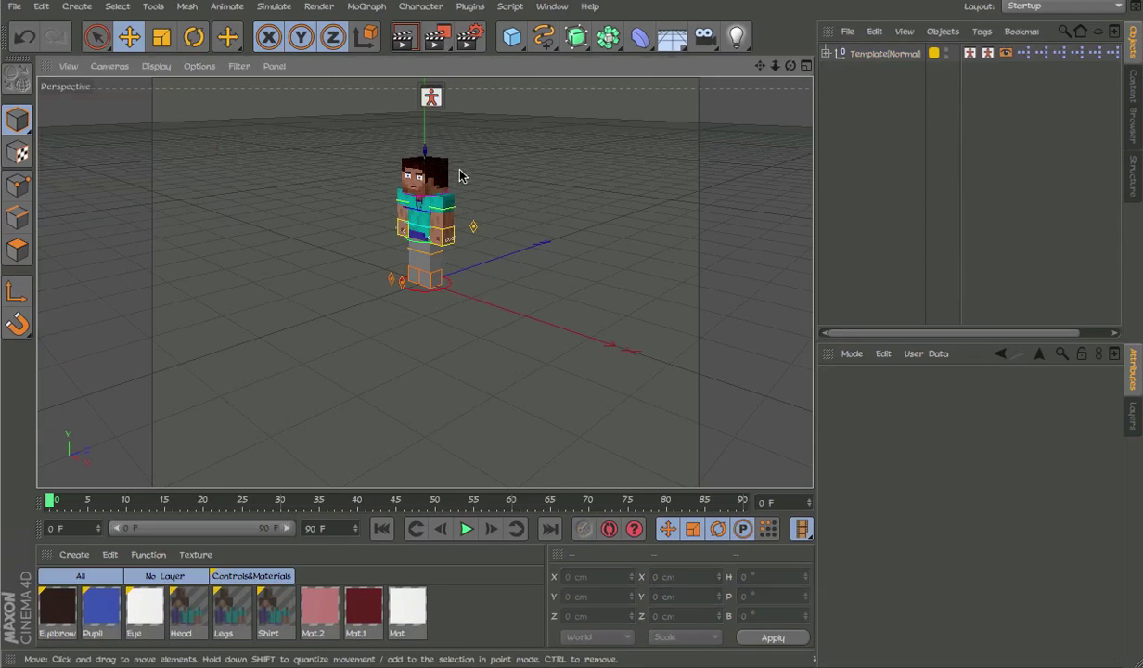
Select the Cloths control on the character's chest to display its Head, Shirt and Pants color sliders
{"action": "right_click_drag", "start_coordinate": [356, 161], "coordinate": [509, 177], "text": "alt"}
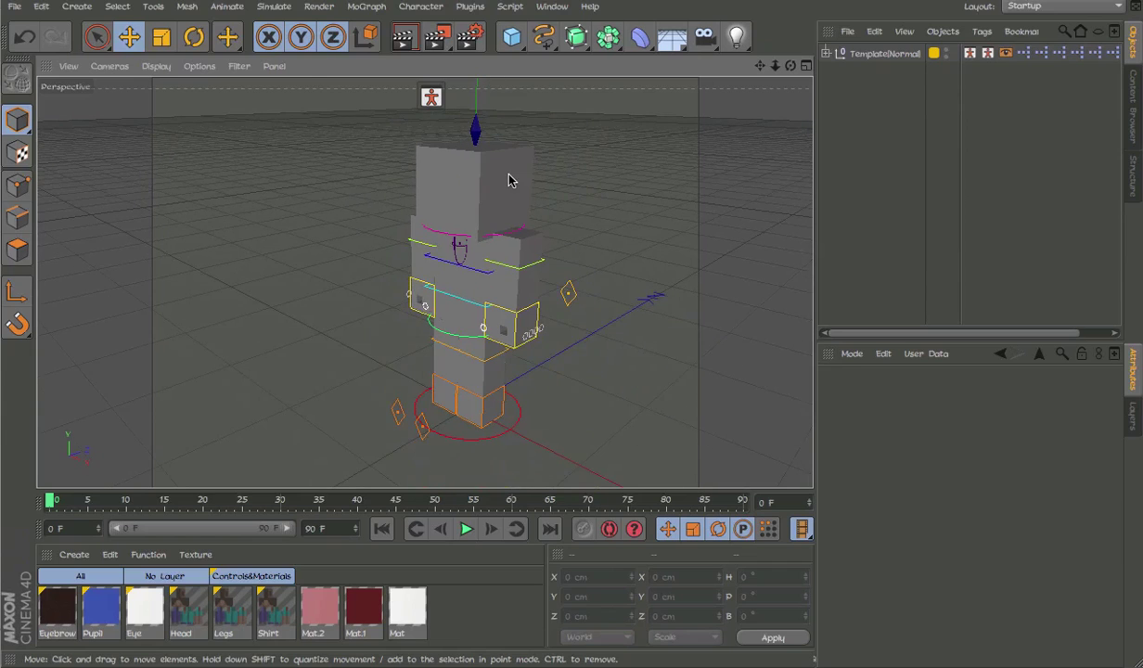
{"action": "left_click", "coordinate": [469, 257]}
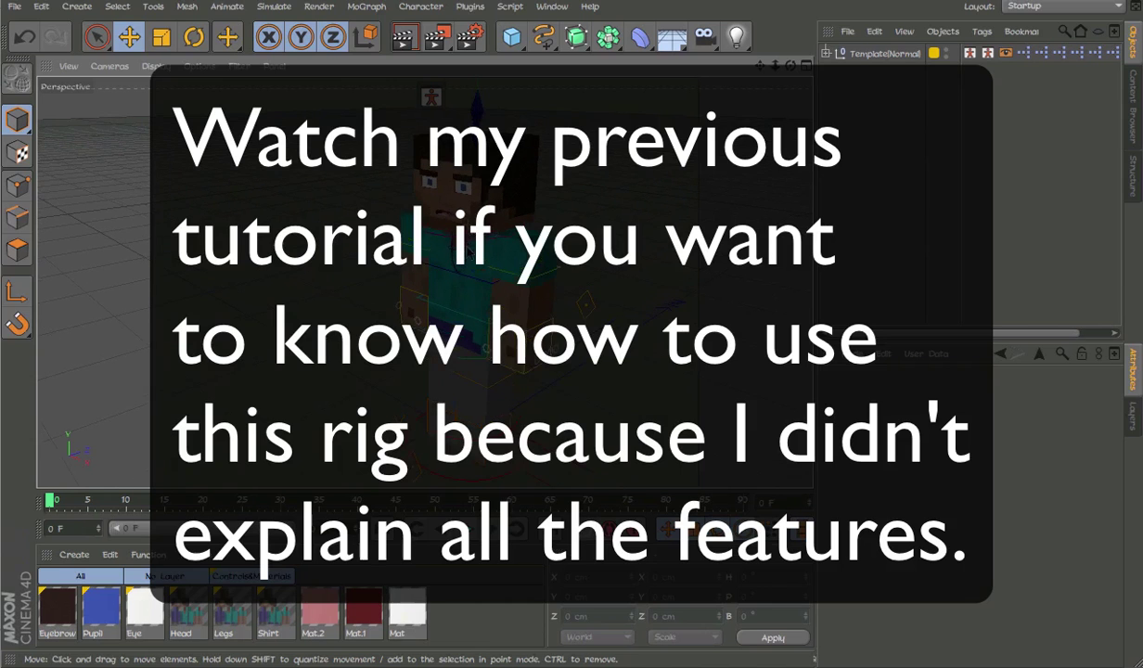
{"action": "left_click", "coordinate": [453, 243]}
{"action": "scroll", "coordinate": [477, 247], "scroll_direction": "up", "scroll_amount": 3}
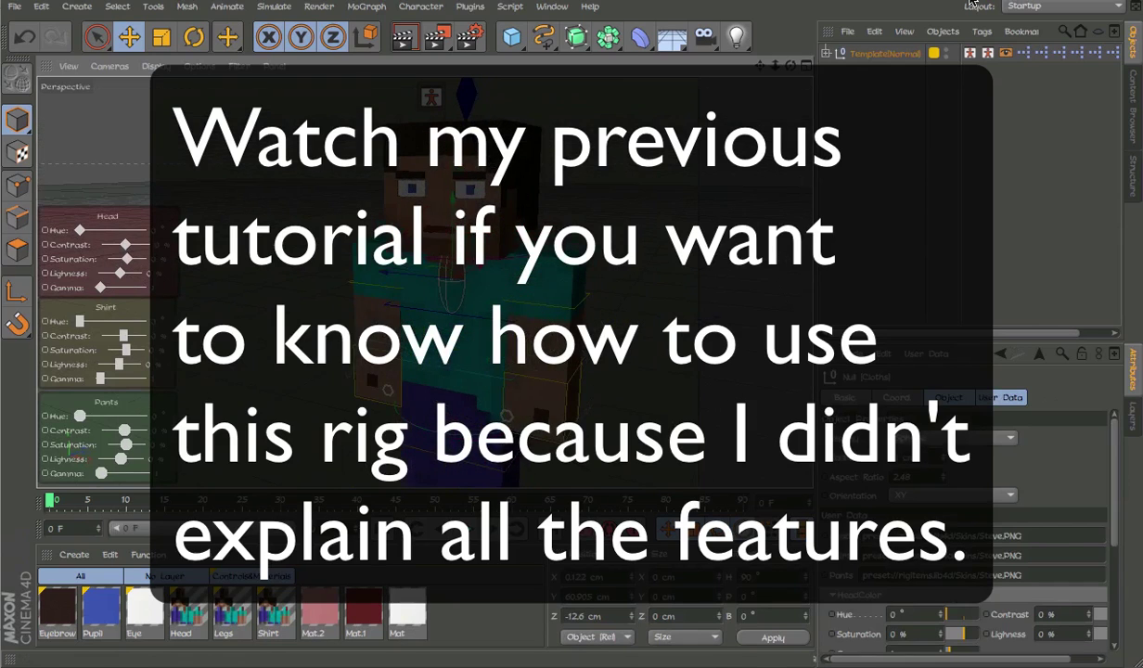
Select Template(Normal) and toggle its IK/FK options, leaving IK/FK Arms and IK/FK Legs both enabled
{"action": "left_click", "coordinate": [882, 55]}
{"action": "scroll", "coordinate": [861, 581], "scroll_direction": "down", "scroll_amount": 5}
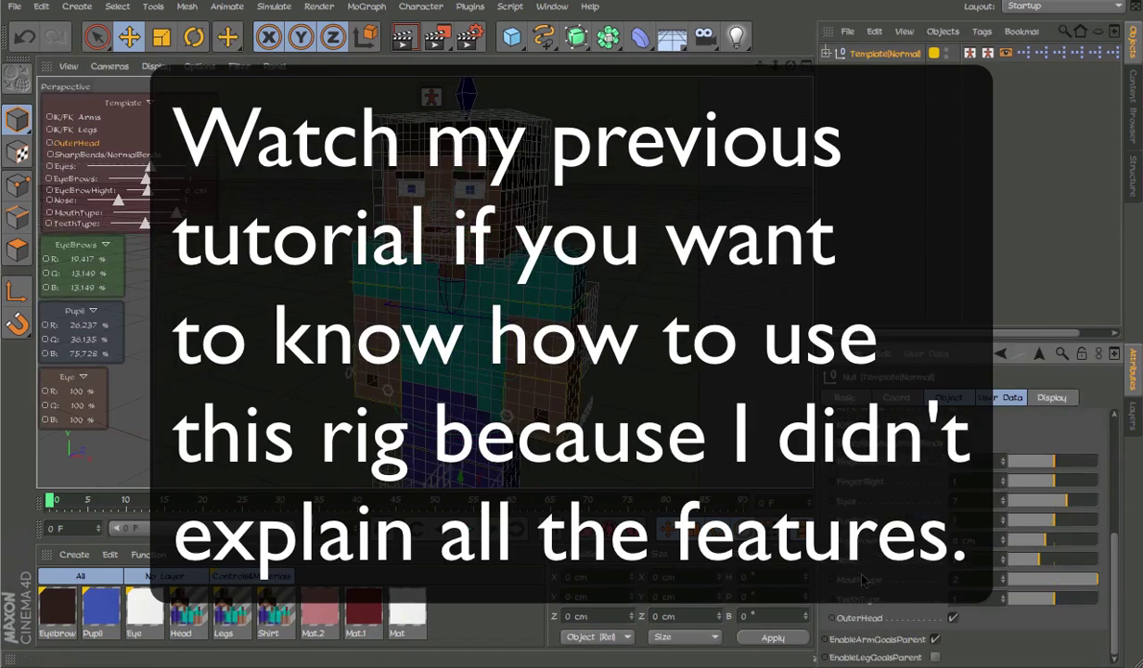
{"action": "left_click", "coordinate": [91, 119]}
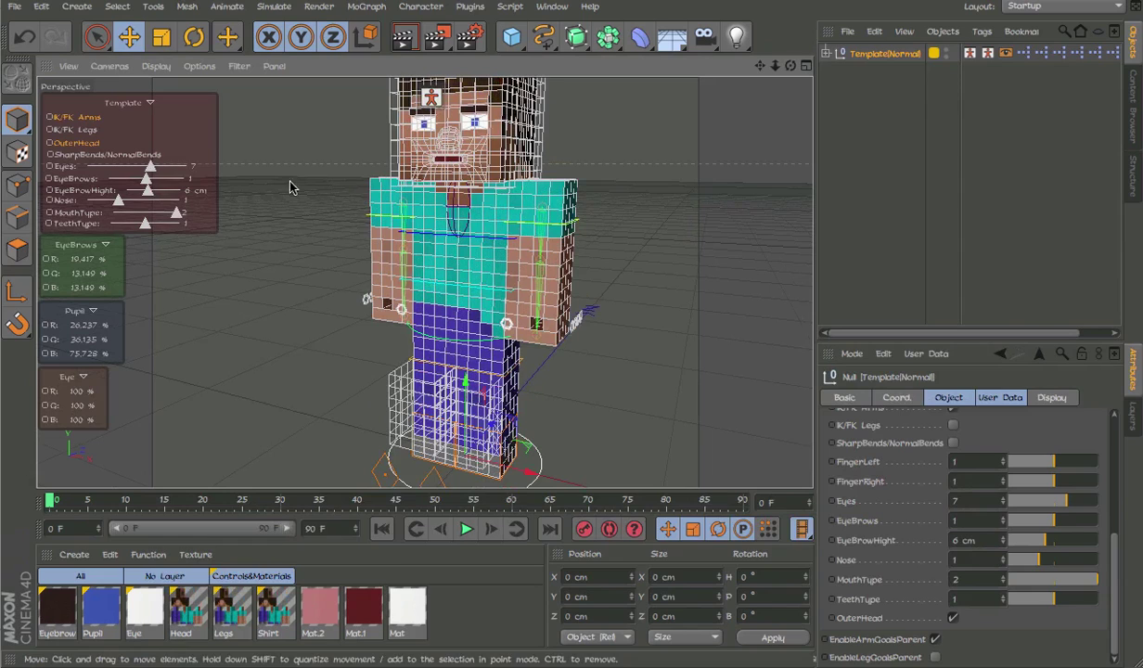
{"action": "left_click", "coordinate": [88, 124]}
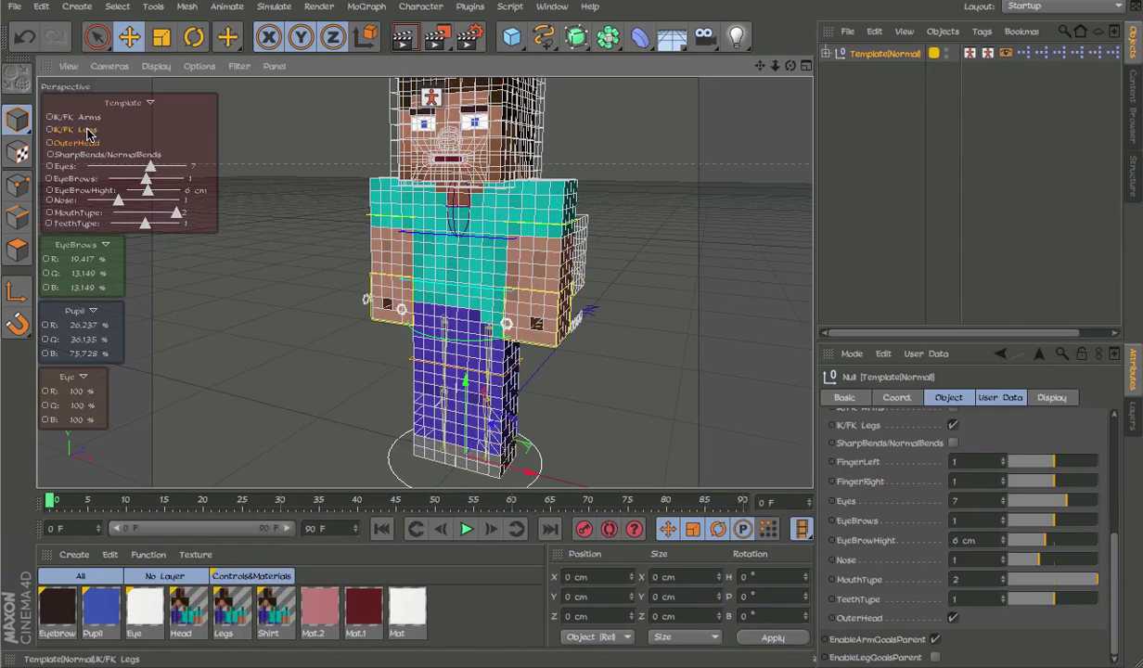
{"action": "left_click", "coordinate": [87, 129]}
{"action": "left_click", "coordinate": [88, 117]}
{"action": "left_click", "coordinate": [87, 129]}
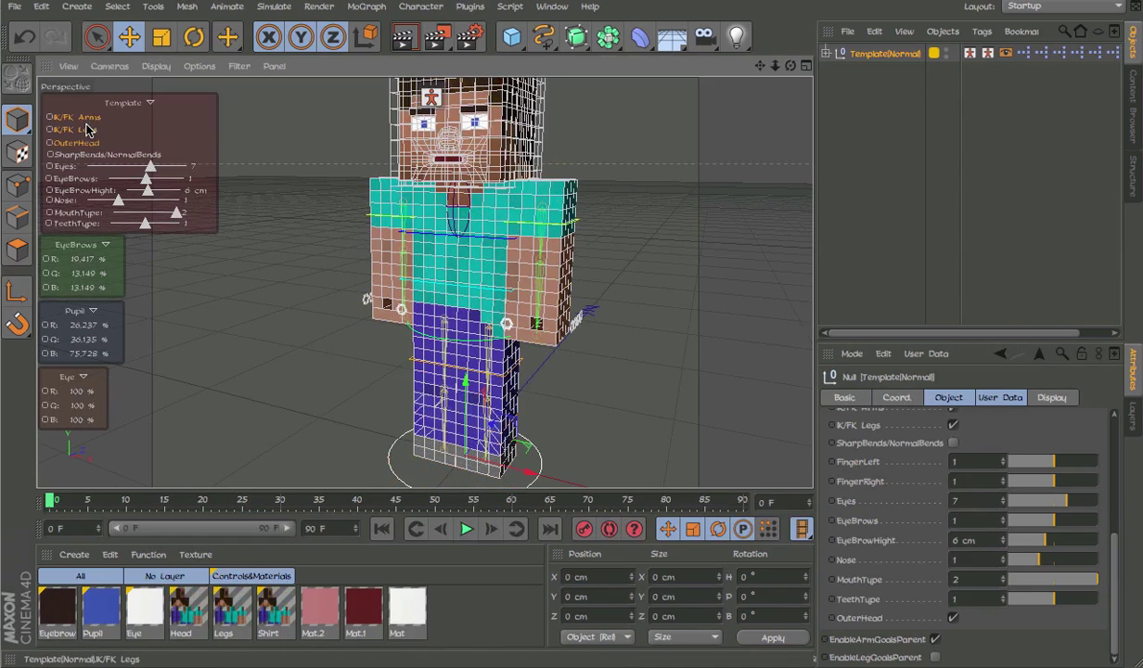
{"action": "left_click", "coordinate": [87, 117]}
{"action": "left_click", "coordinate": [89, 117]}
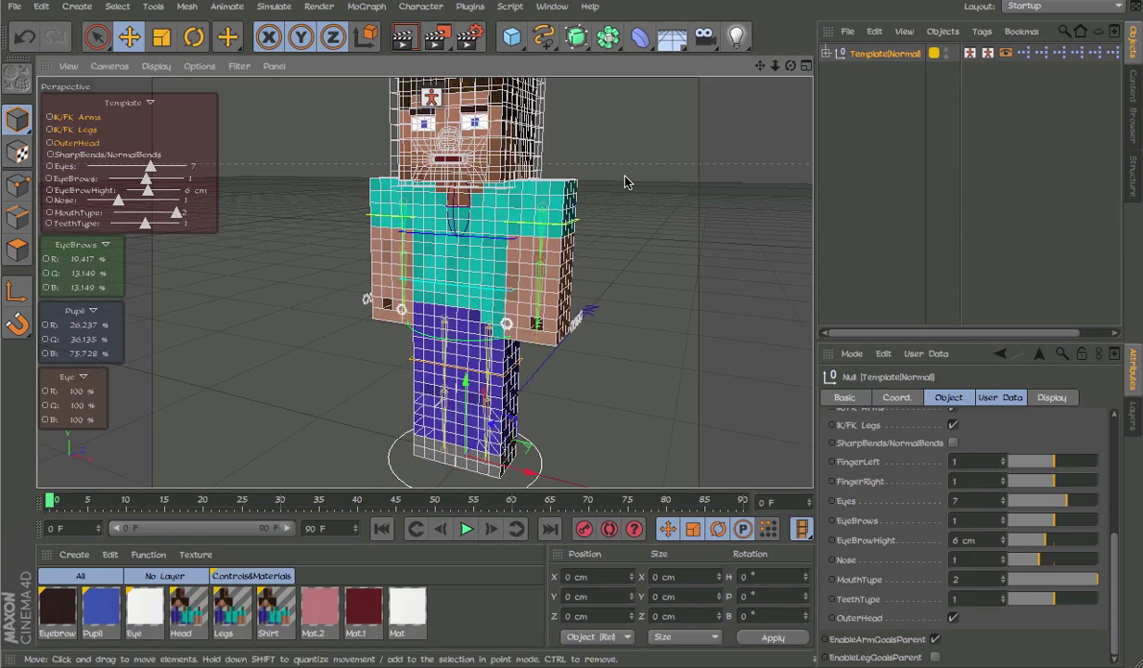
Try rotating the upper arm with its shoulder controller, and undo the rotation
{"action": "left_click", "coordinate": [660, 213]}
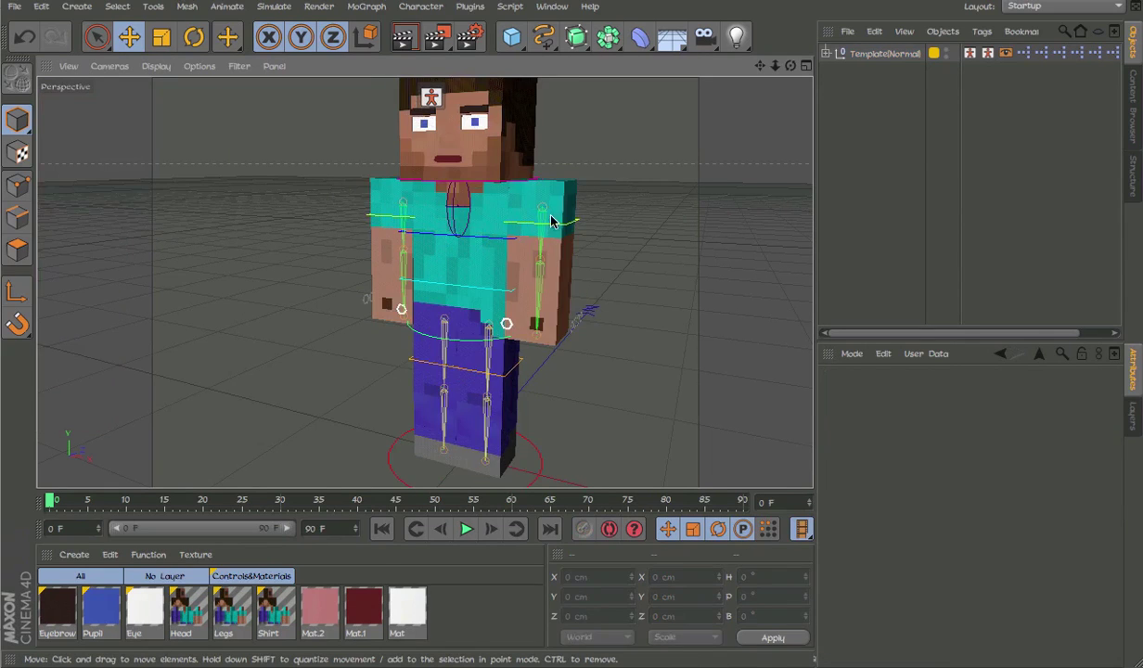
{"action": "left_click", "coordinate": [550, 220]}
{"action": "key", "text": "r"}
{"action": "left_click", "coordinate": [640, 212]}
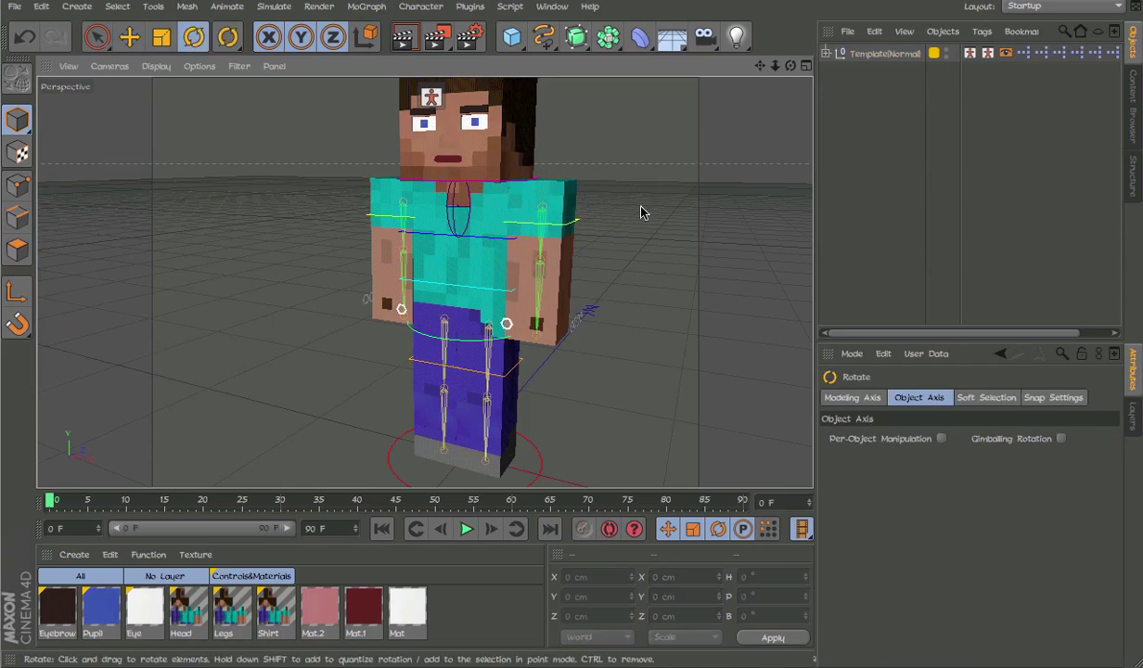
{"action": "left_click", "coordinate": [545, 218]}
{"action": "left_click_drag", "start_coordinate": [554, 137], "coordinate": [539, 163]}
{"action": "key", "text": "ctrl+z"}
Reselect Template(Normal) and disable both IK/FK Arms and IK/FK Legs
{"action": "left_click", "coordinate": [868, 54]}
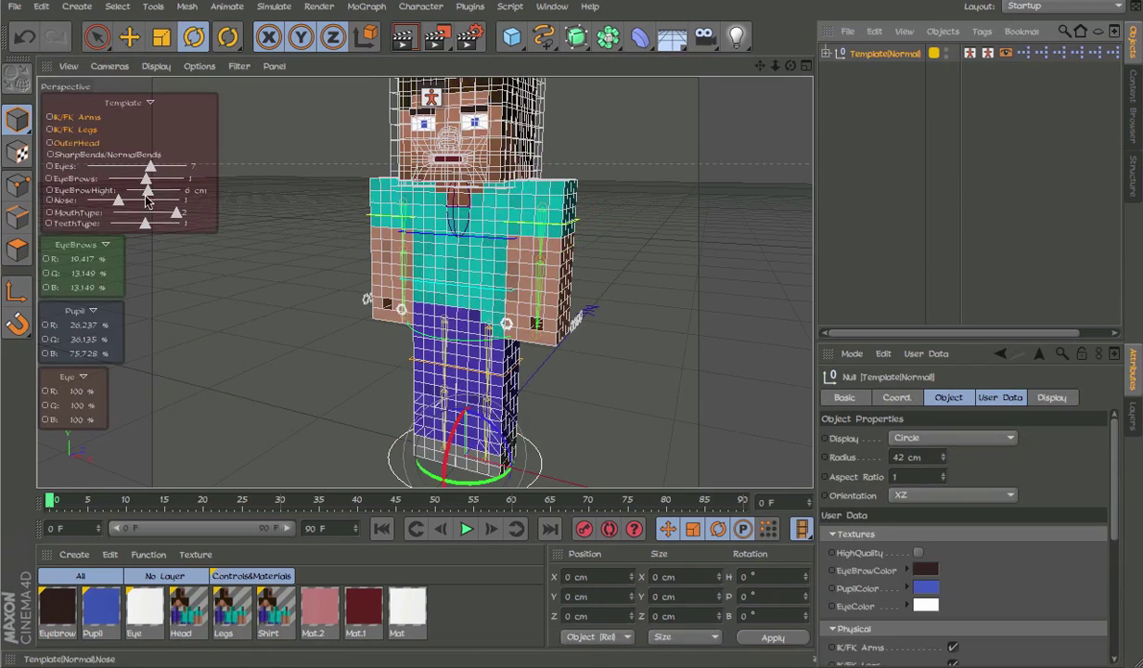
{"action": "left_click", "coordinate": [81, 116]}
{"action": "left_click", "coordinate": [82, 129]}
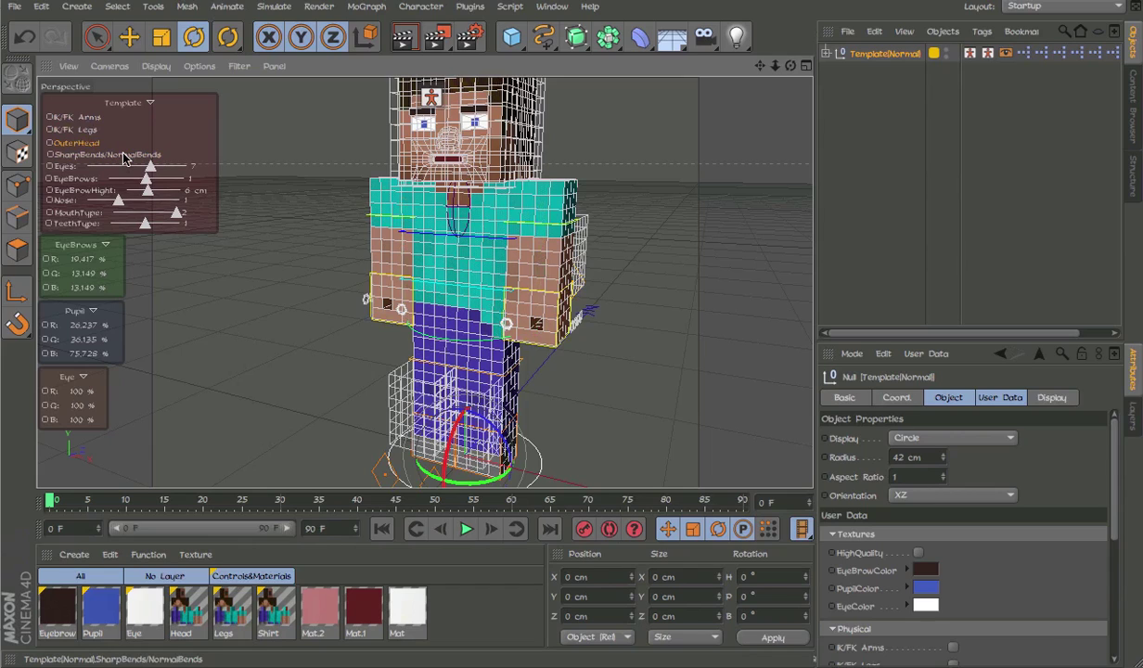
Toggle SharpBends/NormalBends on the template, leaving it enabled
{"action": "left_click", "coordinate": [125, 155]}
{"action": "left_click", "coordinate": [127, 156]}
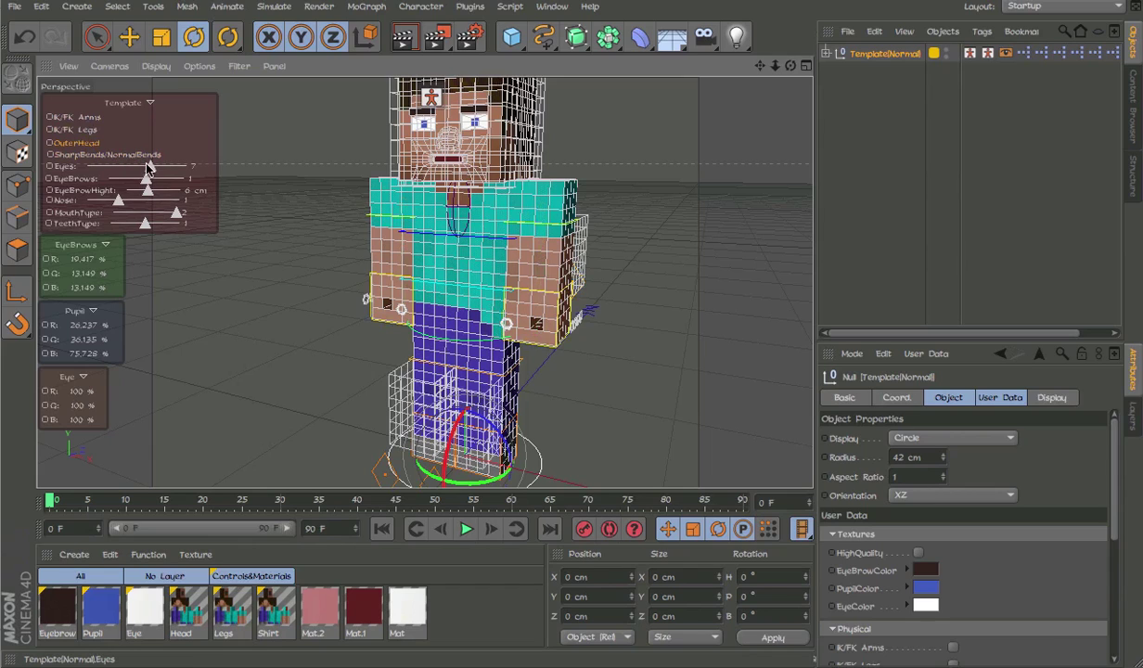
{"action": "left_click", "coordinate": [147, 157]}
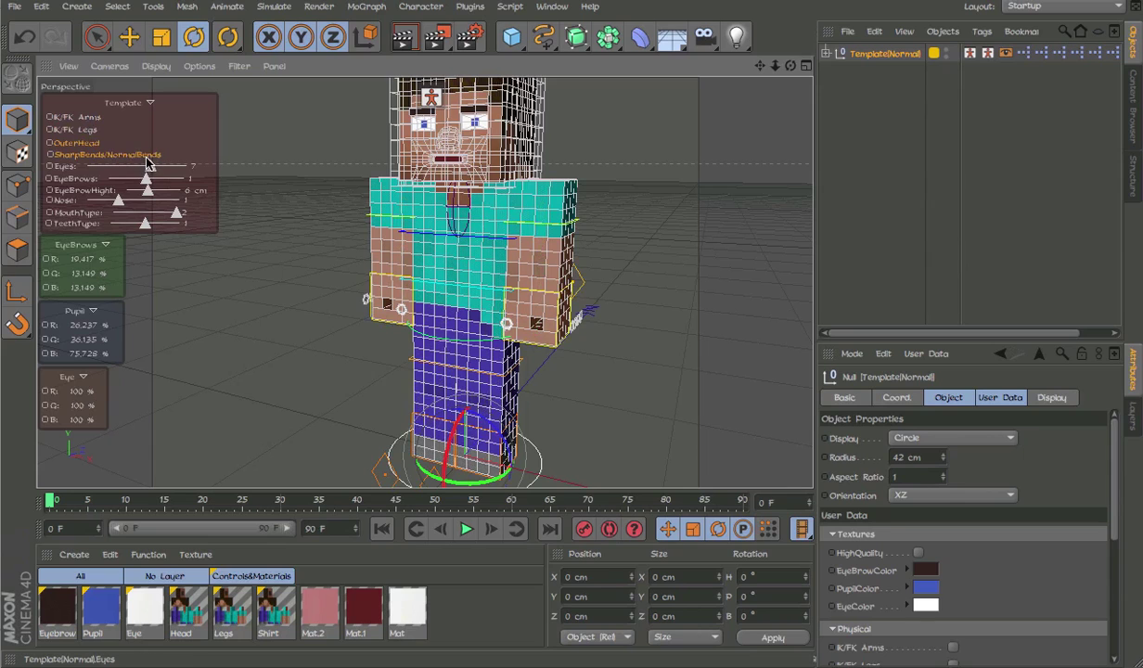
Try out the Eyes slider while viewing the face up close, and undo the change
{"action": "mouse_move", "coordinate": [157, 166]}
{"action": "left_mouse_down"}
{"action": "mouse_move", "coordinate": [197, 169]}
{"action": "mouse_move", "coordinate": [151, 171]}
{"action": "left_mouse_up"}
{"action": "scroll", "coordinate": [518, 234], "scroll_direction": "up", "scroll_amount": 5}
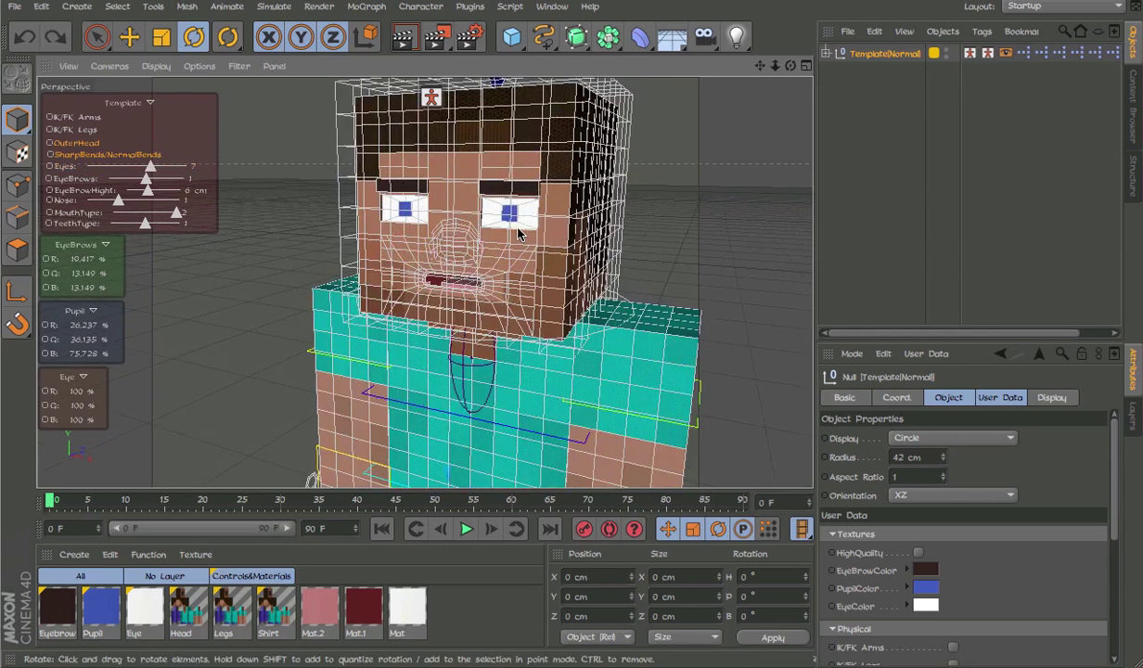
{"action": "scroll", "coordinate": [518, 234], "scroll_direction": "up", "scroll_amount": 2}
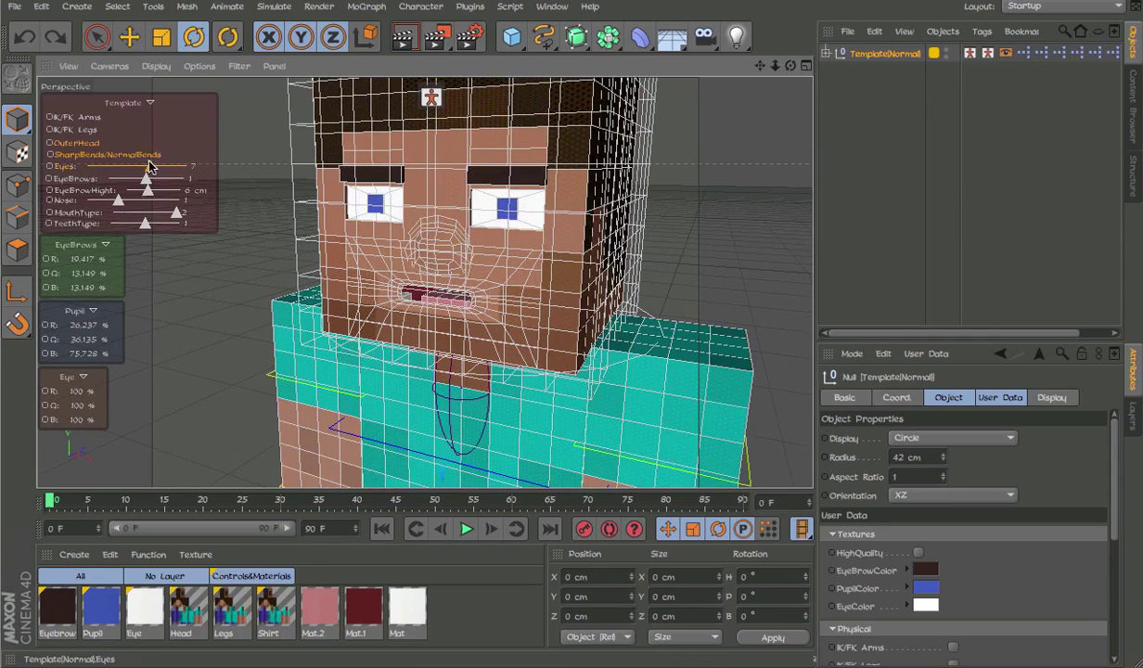
{"action": "left_click_drag", "start_coordinate": [151, 166], "coordinate": [217, 195]}
{"action": "key", "text": "ctrl+z"}
Try TeethType 2 for the character's teeth, and return TeethType to 1
{"action": "left_click_drag", "start_coordinate": [131, 187], "coordinate": [186, 229]}
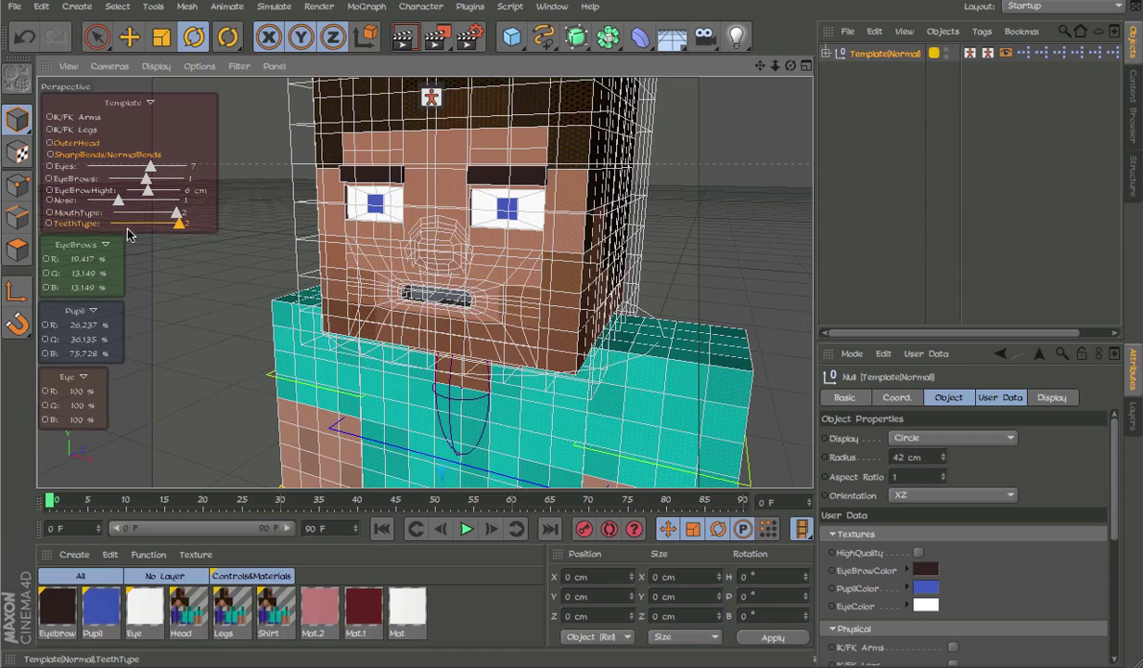
{"action": "left_click_drag", "start_coordinate": [118, 236], "coordinate": [63, 242]}
{"action": "left_click", "coordinate": [146, 223]}
{"action": "scroll", "coordinate": [484, 262], "scroll_direction": "down", "scroll_amount": 4}
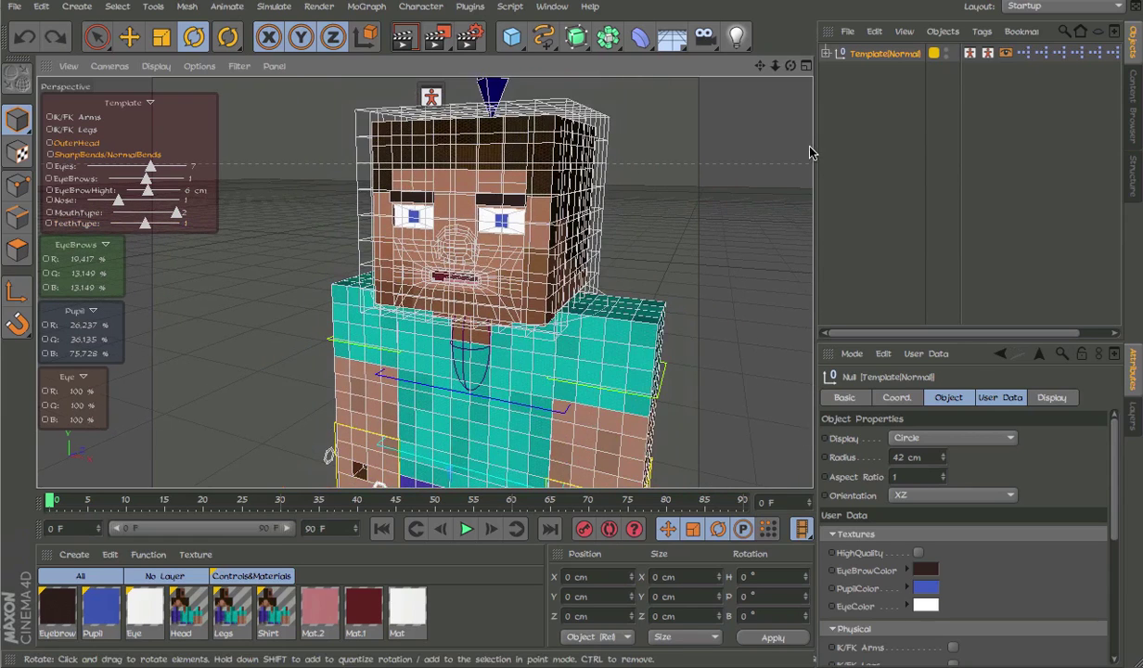
Select the FacialFeatures control above the head to display its eyebrow, eye, mouth and teeth controls
{"action": "left_click_drag", "start_coordinate": [813, 153], "coordinate": [537, 169], "text": "alt"}
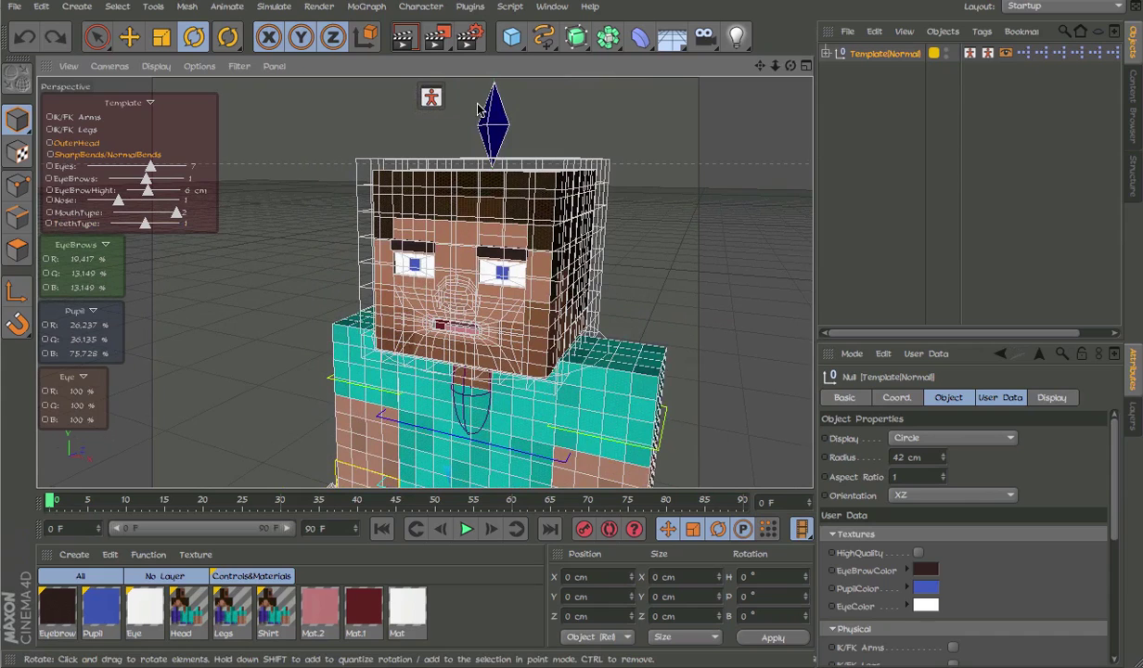
{"action": "left_click", "coordinate": [496, 133]}
{"action": "left_click", "coordinate": [496, 150]}
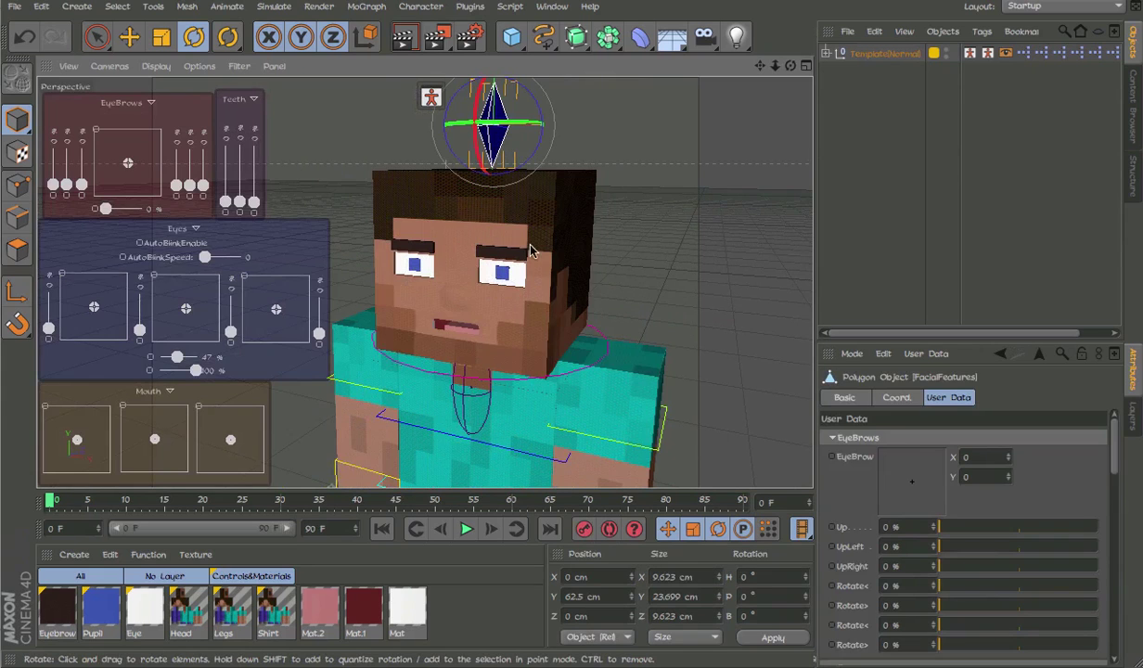
{"action": "left_click_drag", "start_coordinate": [531, 248], "coordinate": [666, 252], "text": "alt"}
{"action": "mouse_move", "coordinate": [377, 260]}
{"action": "left_mouse_down", "text": "alt"}
{"action": "mouse_move", "coordinate": [415, 246]}
{"action": "mouse_move", "coordinate": [390, 251]}
{"action": "left_mouse_up", "text": "alt"}
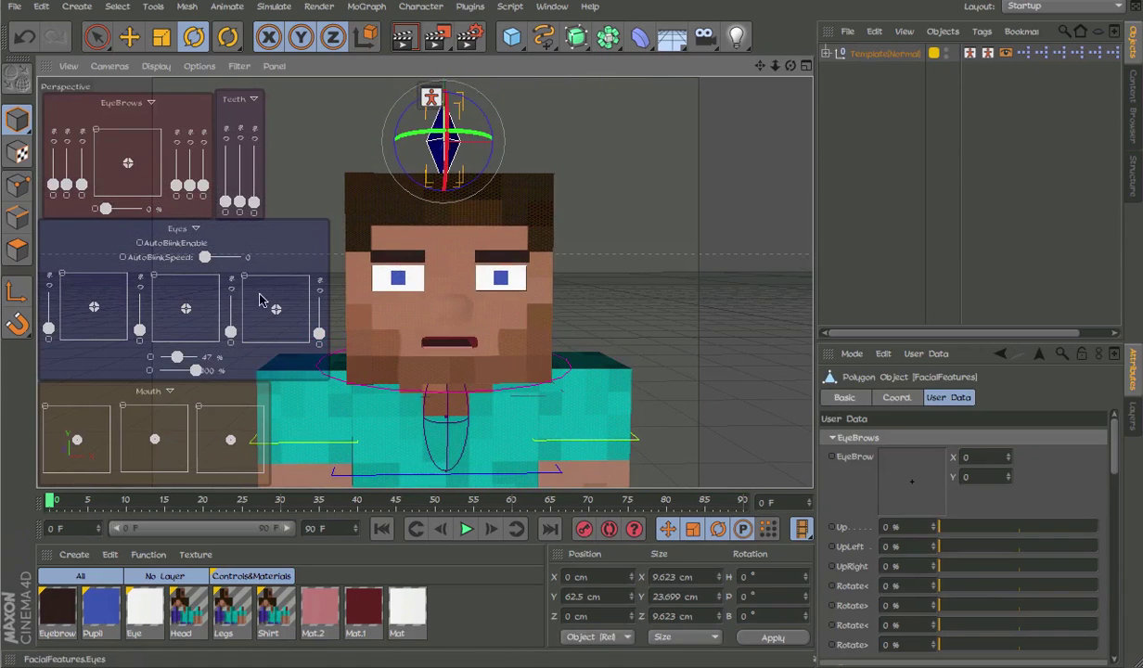
Try out the eye, mouth and eyebrow controls of FacialFeatures, returning them to their neutral positions
{"action": "left_click", "coordinate": [156, 284]}
{"action": "left_click_drag", "start_coordinate": [209, 285], "coordinate": [186, 306]}
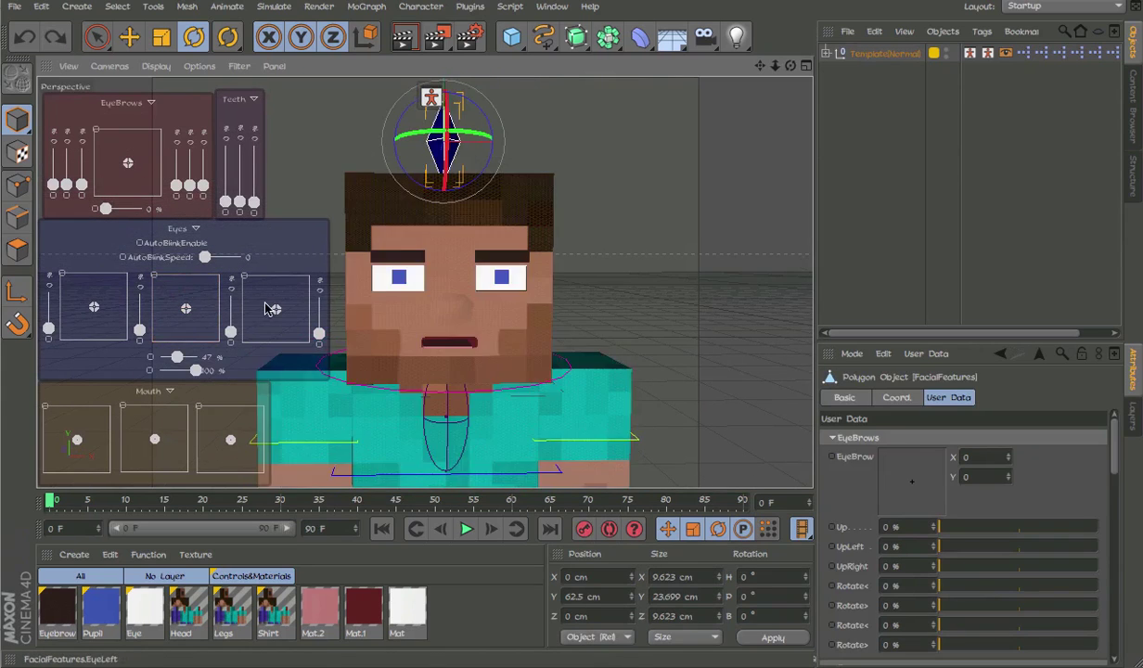
{"action": "left_click_drag", "start_coordinate": [271, 304], "coordinate": [325, 376]}
{"action": "left_click_drag", "start_coordinate": [156, 440], "coordinate": [260, 471]}
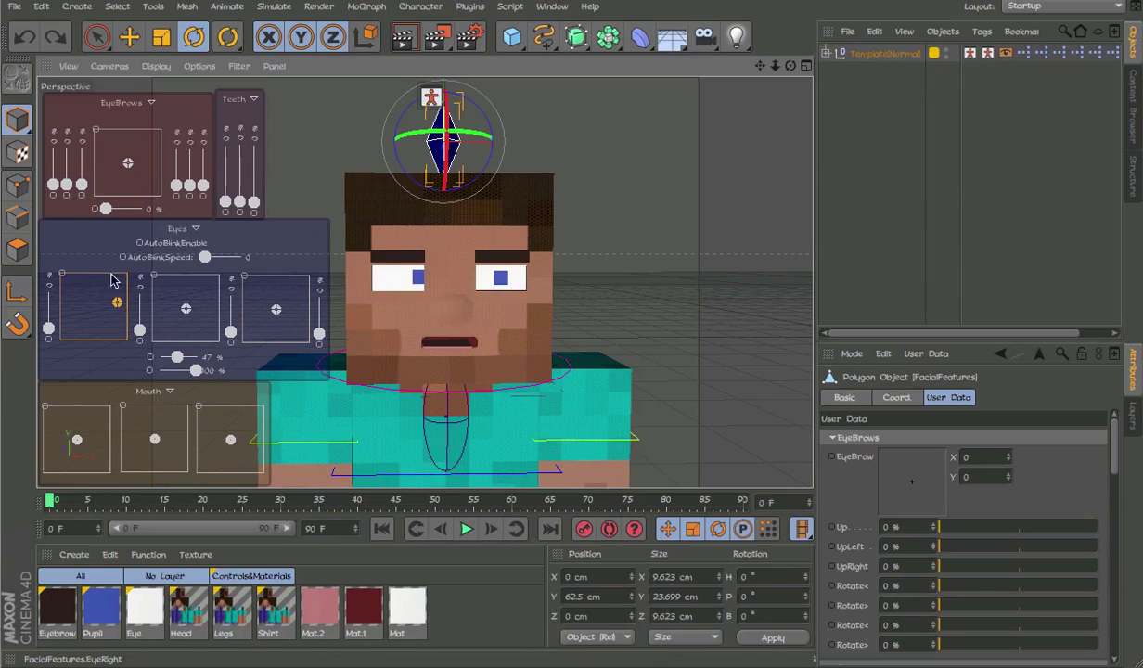
{"action": "left_click_drag", "start_coordinate": [105, 207], "coordinate": [69, 217]}
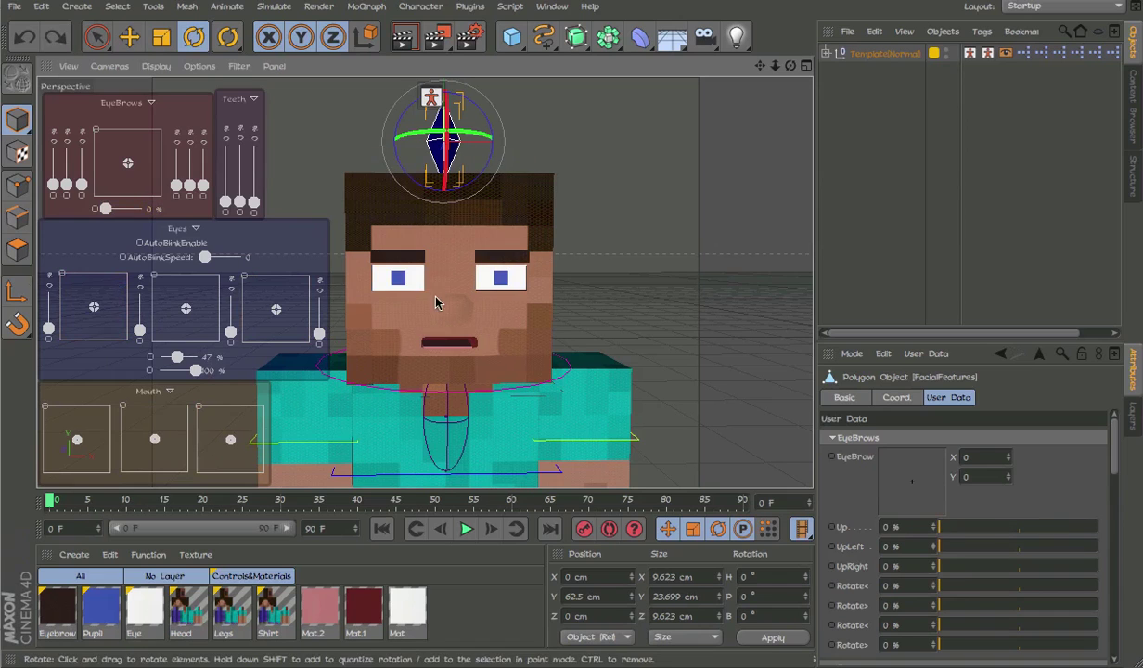
Examine the character's head and face from several angles and distances
{"action": "middle_click_drag", "start_coordinate": [435, 302], "coordinate": [442, 238], "text": "alt"}
{"action": "left_click_drag", "start_coordinate": [442, 238], "coordinate": [370, 243], "text": "alt"}
{"action": "left_click_drag", "start_coordinate": [424, 282], "coordinate": [557, 228], "text": "alt"}
{"action": "right_click_drag", "start_coordinate": [441, 222], "coordinate": [515, 228], "text": "alt"}
{"action": "left_click_drag", "start_coordinate": [551, 227], "coordinate": [532, 258], "text": "alt"}
{"action": "right_click_drag", "start_coordinate": [558, 254], "coordinate": [523, 245], "text": "alt"}
{"action": "middle_click_drag", "start_coordinate": [556, 230], "coordinate": [520, 196], "text": "alt"}
{"action": "scroll", "coordinate": [548, 285], "scroll_direction": "down", "scroll_amount": 1}
Reselect the Cloths control on the chest while keeping the whole upper body in sight
{"action": "left_click", "coordinate": [496, 288]}
{"action": "middle_click_drag", "start_coordinate": [554, 322], "coordinate": [511, 256], "text": "alt"}
{"action": "scroll", "coordinate": [509, 251], "scroll_direction": "down", "scroll_amount": 5}
Browse to the item presets, try adding the diamond shovel to the scene, and undo the addition
{"action": "left_click", "coordinate": [1134, 93]}
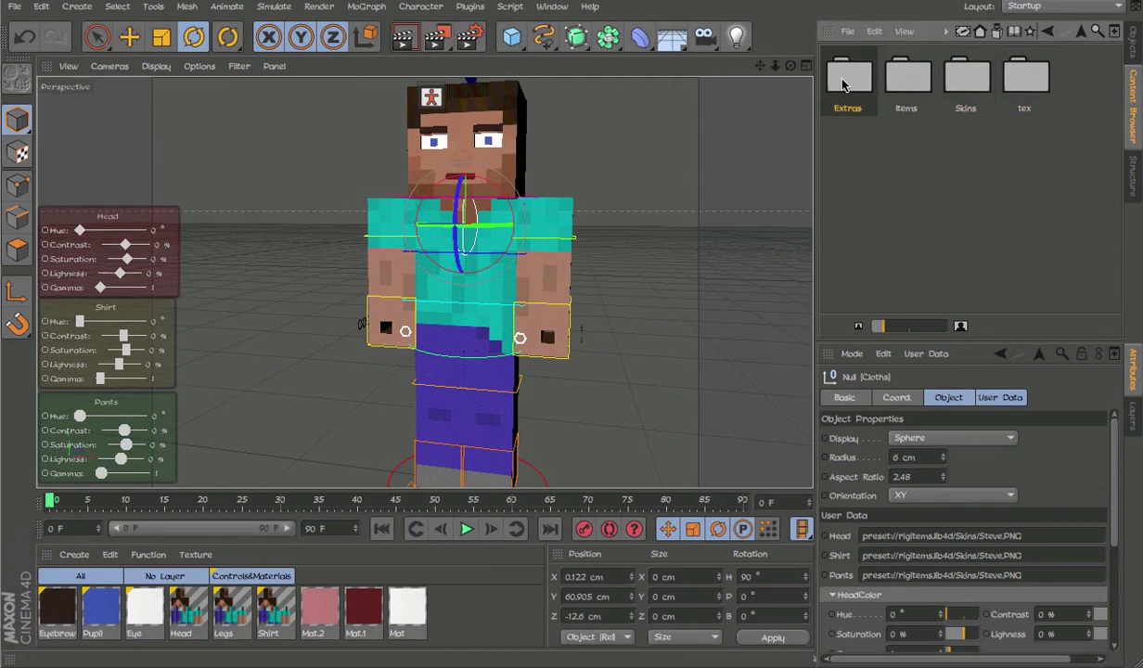
{"action": "double_click", "coordinate": [969, 77]}
{"action": "left_click_drag", "start_coordinate": [970, 158], "coordinate": [524, 284]}
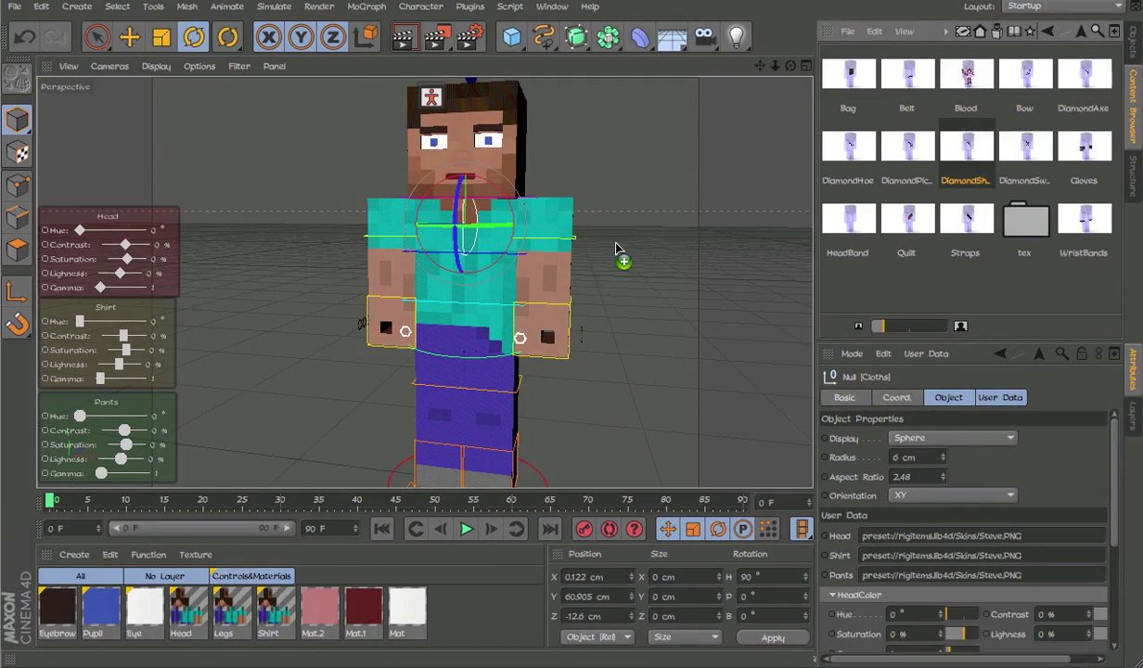
{"action": "key", "text": "ctrl+z"}
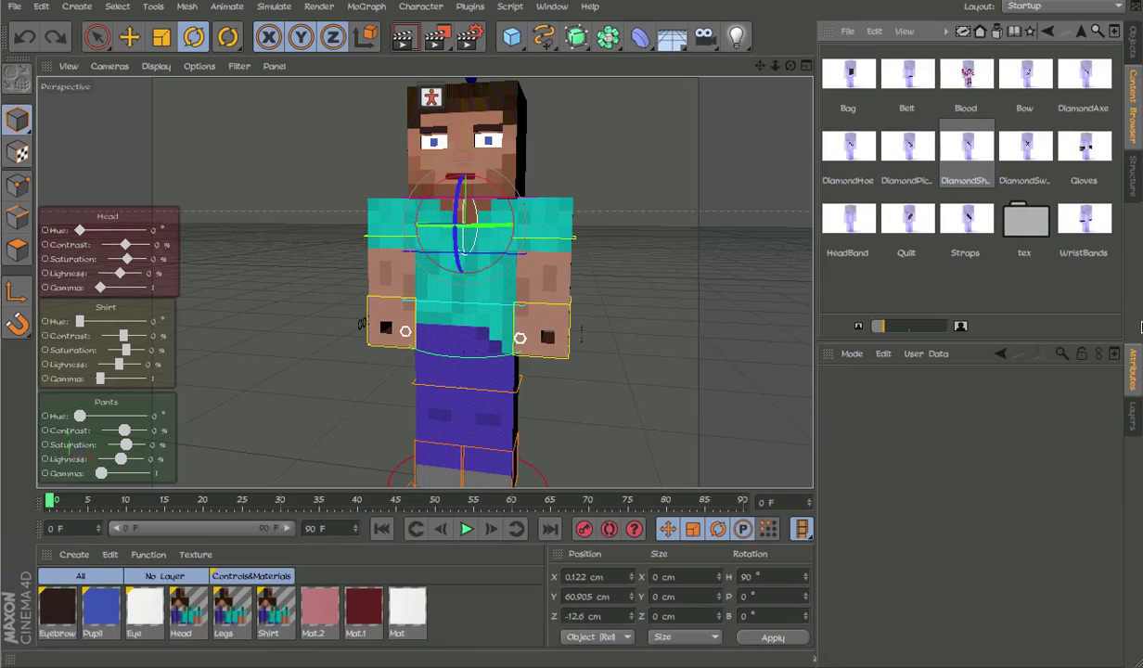
Show the scene's layer list
{"action": "left_click", "coordinate": [1136, 409]}
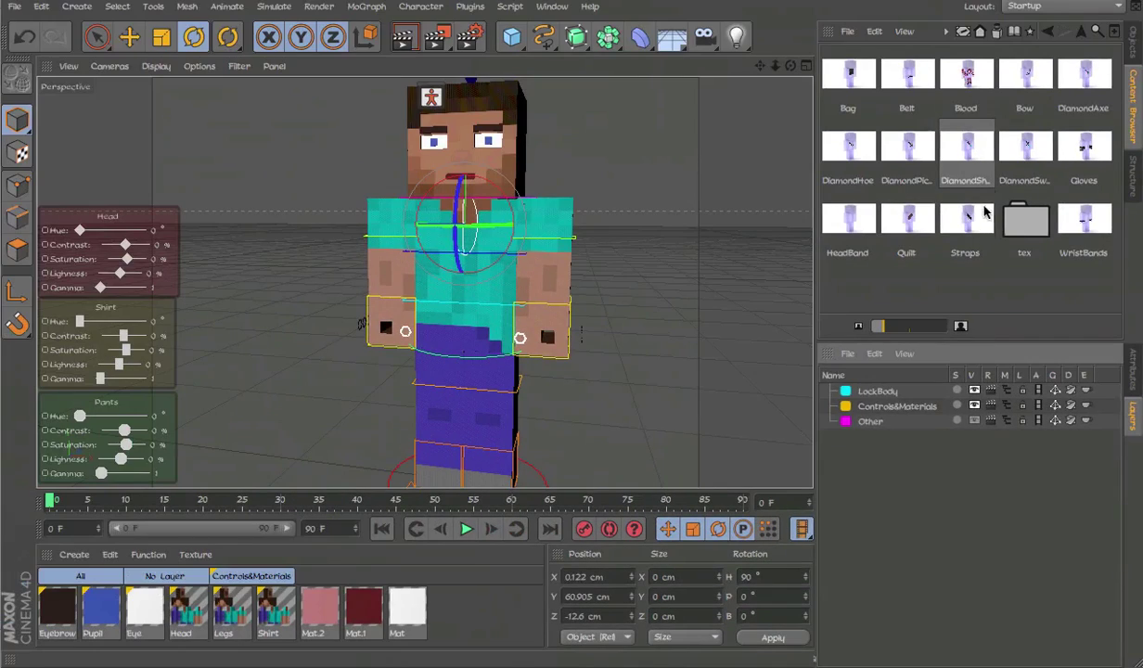
Try adding the Straps and Bag presets to the character, and undo both additions
{"action": "left_click", "coordinate": [974, 225]}
{"action": "left_click_drag", "start_coordinate": [501, 271], "coordinate": [970, 266]}
{"action": "middle_click_drag", "start_coordinate": [684, 322], "coordinate": [628, 316], "text": "alt"}
{"action": "right_click_drag", "start_coordinate": [581, 297], "coordinate": [640, 300], "text": "alt"}
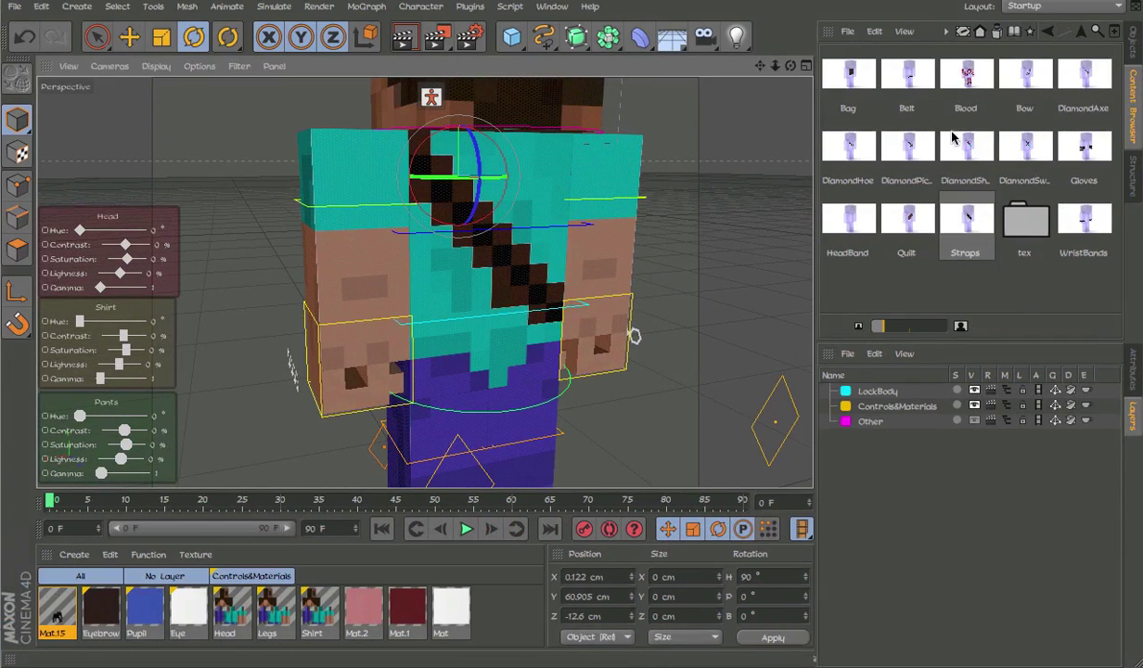
{"action": "left_click_drag", "start_coordinate": [849, 76], "coordinate": [587, 257]}
{"action": "key", "text": "ctrl+z"}
{"action": "key", "text": "ctrl+z"}
Open the Items presets, try adding the Armor preset to the character, and undo the addition
{"action": "left_click", "coordinate": [1080, 33]}
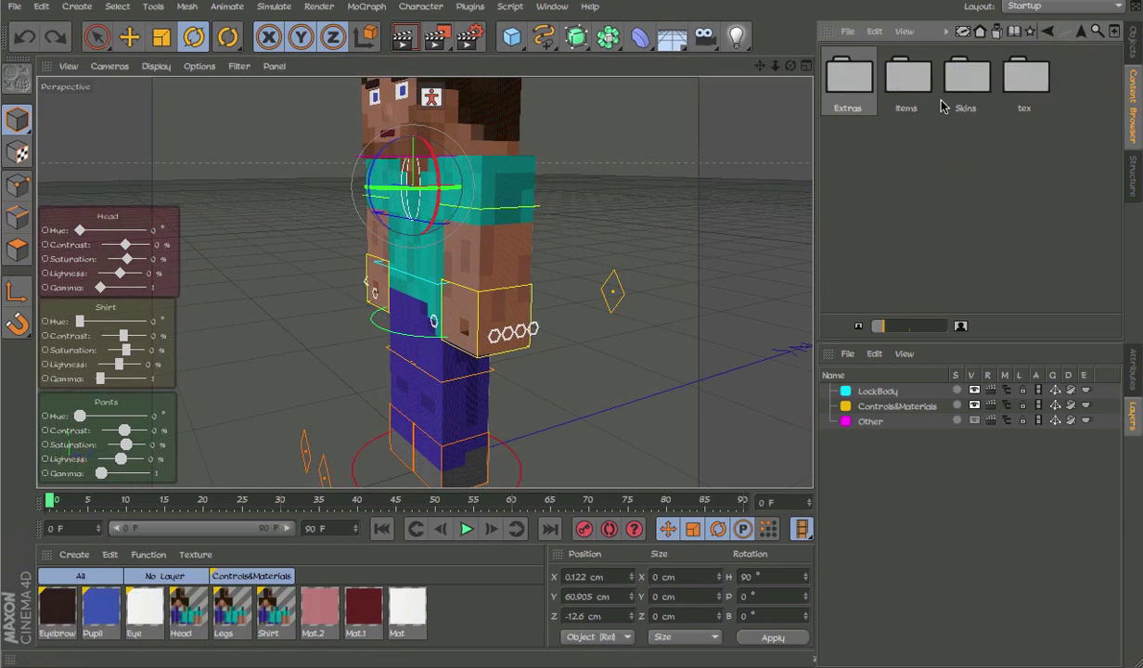
{"action": "double_click", "coordinate": [915, 72]}
{"action": "left_click_drag", "start_coordinate": [465, 256], "coordinate": [640, 201], "text": "alt"}
{"action": "left_click_drag", "start_coordinate": [847, 89], "coordinate": [558, 307]}
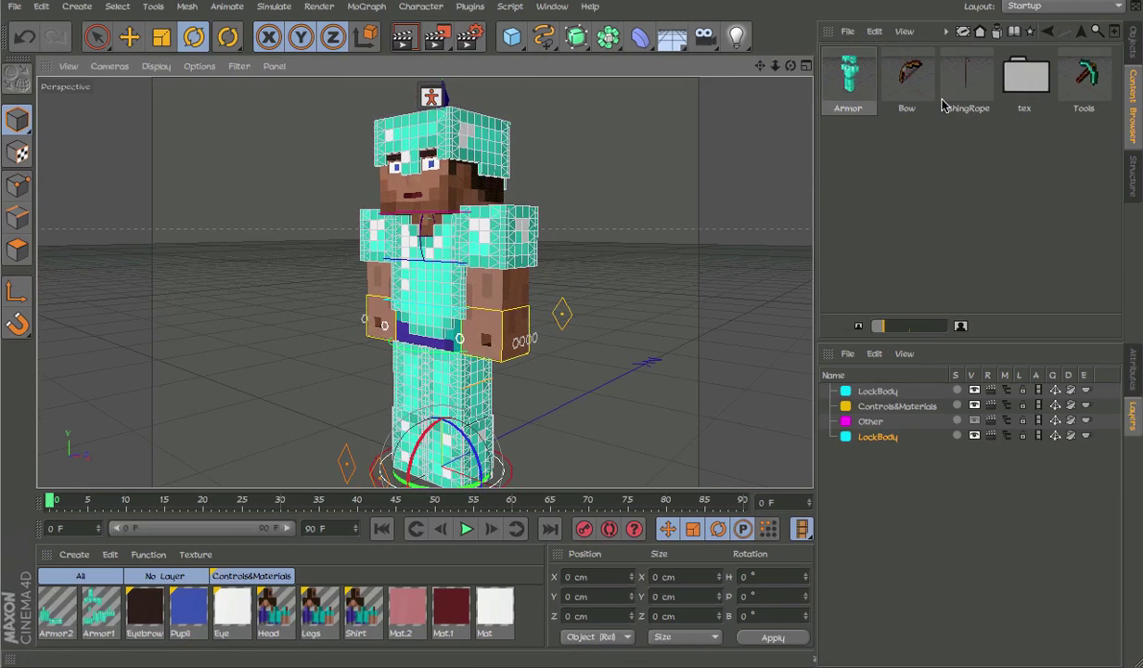
{"action": "key", "text": "ctrl+z"}
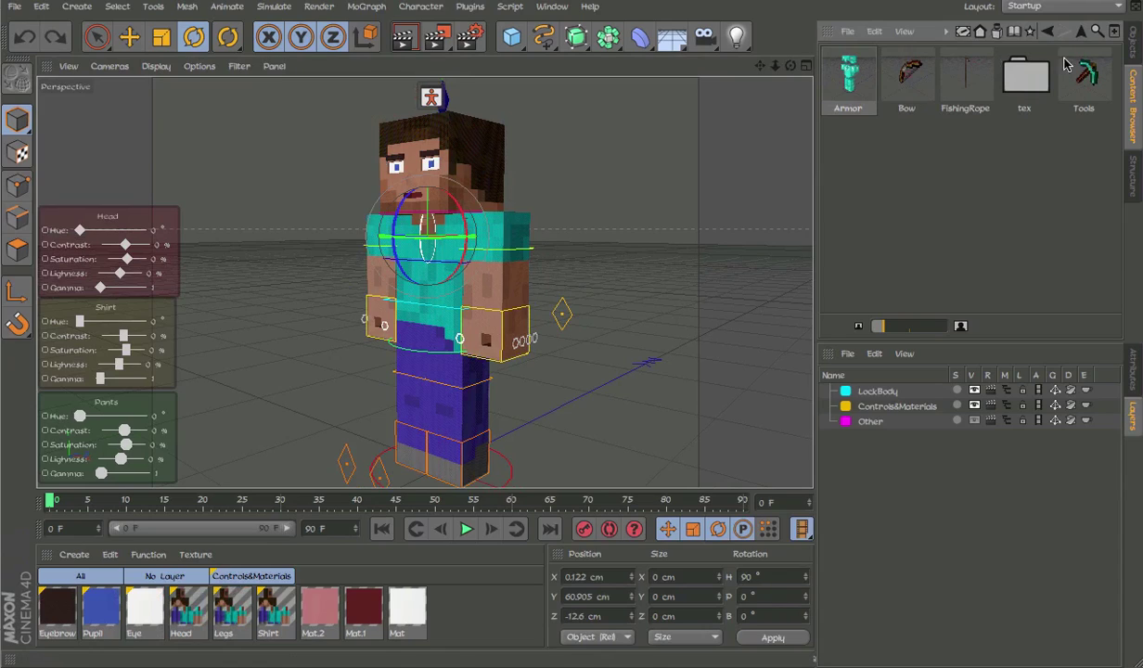
Try adding the Bow preset and moving it away from the character, and undo both changes
{"action": "double_click", "coordinate": [917, 91]}
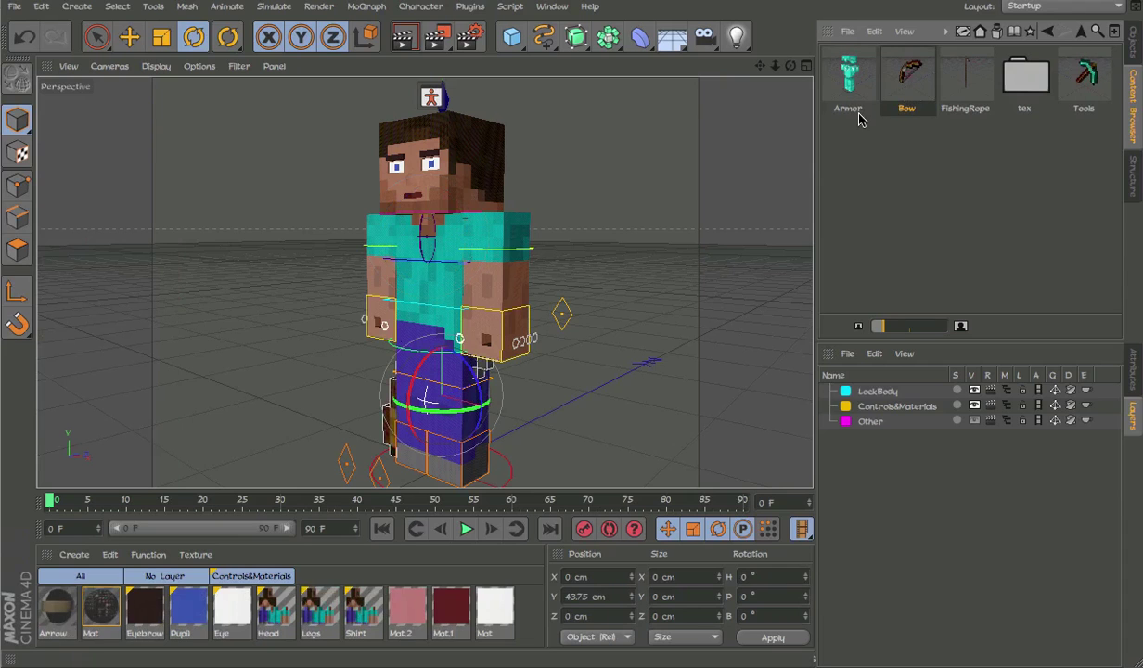
{"action": "middle_click_drag", "start_coordinate": [475, 375], "coordinate": [554, 339], "text": "alt"}
{"action": "left_click_drag", "start_coordinate": [554, 338], "coordinate": [733, 317], "text": "alt"}
{"action": "key", "text": "e"}
{"action": "left_click_drag", "start_coordinate": [651, 314], "coordinate": [495, 235]}
{"action": "key", "text": "ctrl+z"}
{"action": "key", "text": "ctrl+z"}
Add the FishingRope preset and move it up and out beside the character
{"action": "double_click", "coordinate": [968, 85]}
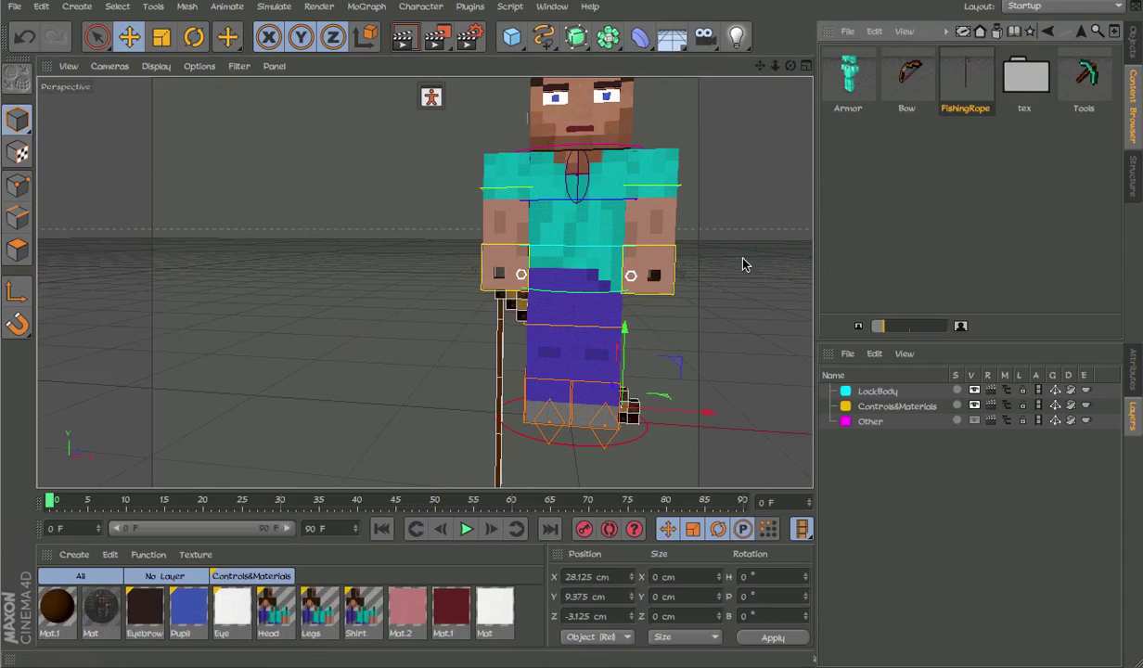
{"action": "middle_click_drag", "start_coordinate": [724, 269], "coordinate": [707, 268], "text": "alt"}
{"action": "left_click_drag", "start_coordinate": [674, 260], "coordinate": [477, 127]}
{"action": "scroll", "coordinate": [433, 327], "scroll_direction": "down", "scroll_amount": 3}
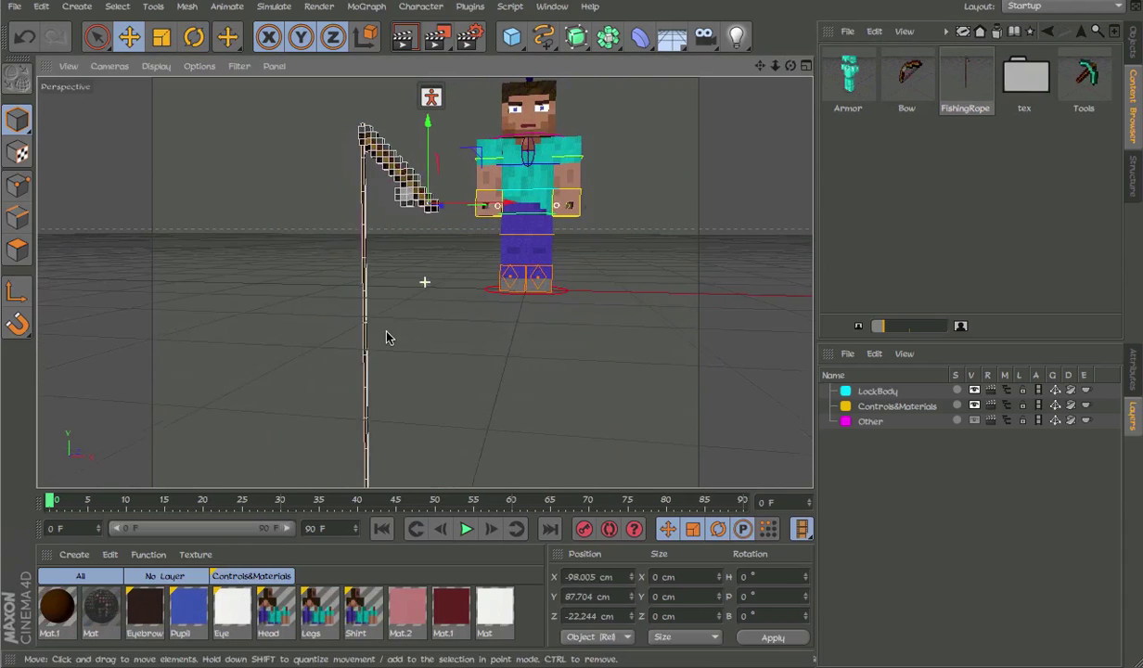
Play the animation while pulling the fishing line's loose end around, and stop playback
{"action": "left_click", "coordinate": [466, 529]}
{"action": "middle_click_drag", "start_coordinate": [468, 451], "coordinate": [492, 344], "text": "alt"}
{"action": "scroll", "coordinate": [460, 361], "scroll_direction": "down", "scroll_amount": 5}
{"action": "left_click", "coordinate": [429, 478]}
{"action": "left_click_drag", "start_coordinate": [540, 462], "coordinate": [486, 421]}
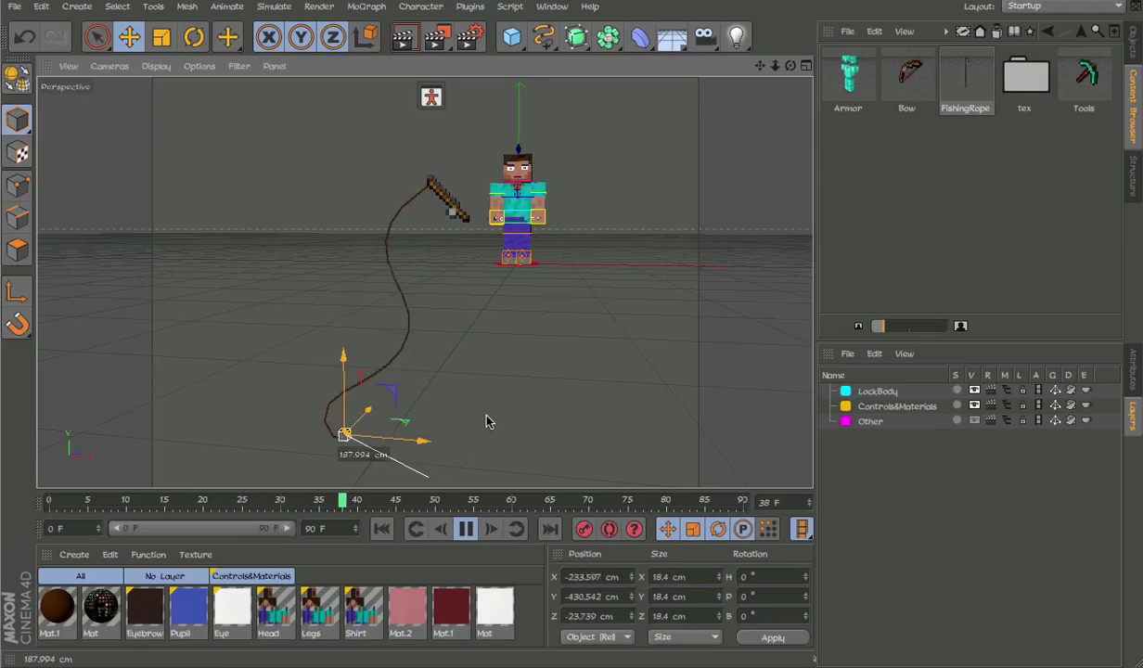
{"action": "left_click", "coordinate": [465, 529]}
Undo the fishing line and fishing rod moves
{"action": "key", "text": "ctrl+z"}
{"action": "key", "text": "ctrl+z"}
{"action": "key", "text": "ctrl+z"}
{"action": "key", "text": "ctrl+z"}
{"action": "key", "text": "ctrl+z"}
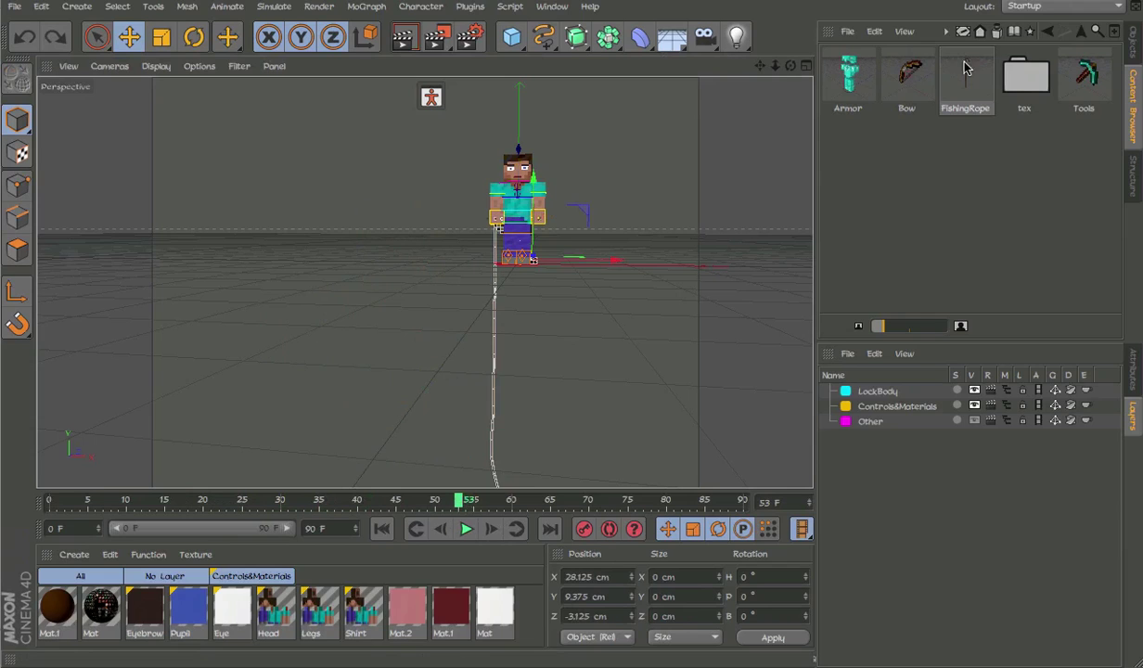
Add the Tools preset beside the character and try its options, with Tools at 4 and ToolType at 0
{"action": "double_click", "coordinate": [1082, 90]}
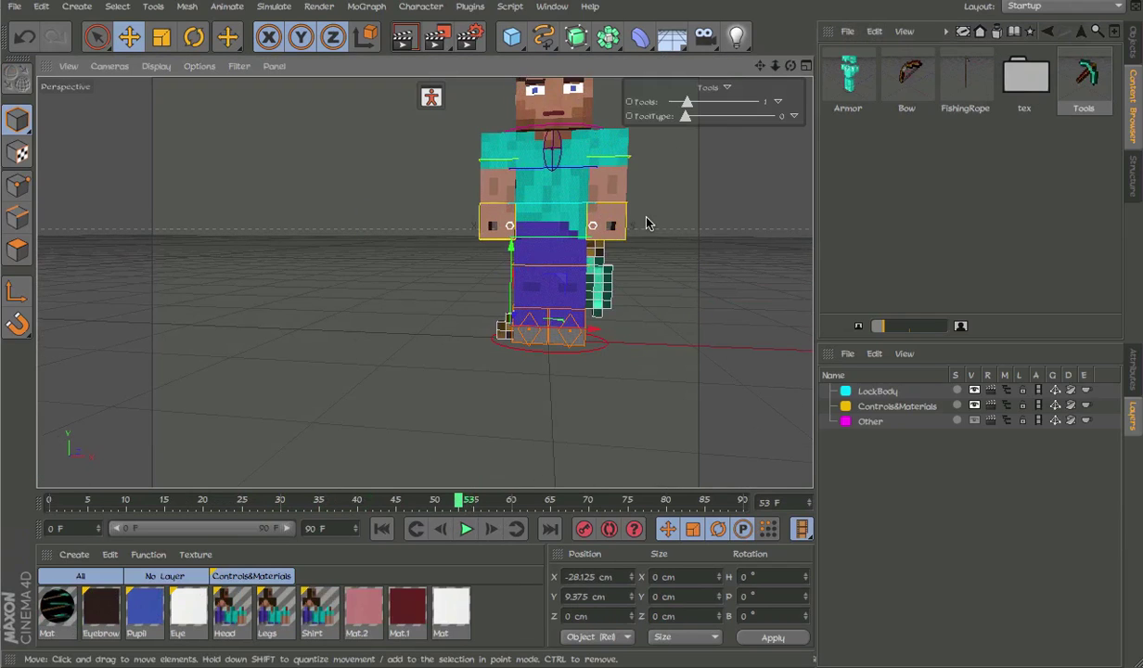
{"action": "left_click_drag", "start_coordinate": [471, 276], "coordinate": [254, 244]}
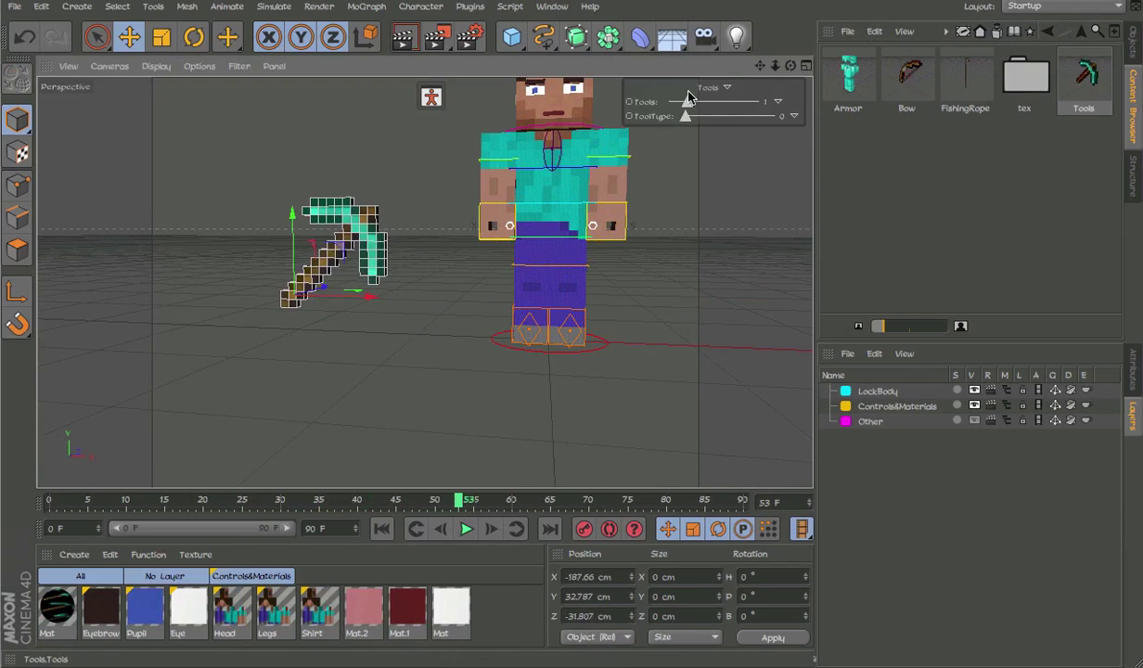
{"action": "left_click_drag", "start_coordinate": [690, 99], "coordinate": [702, 123]}
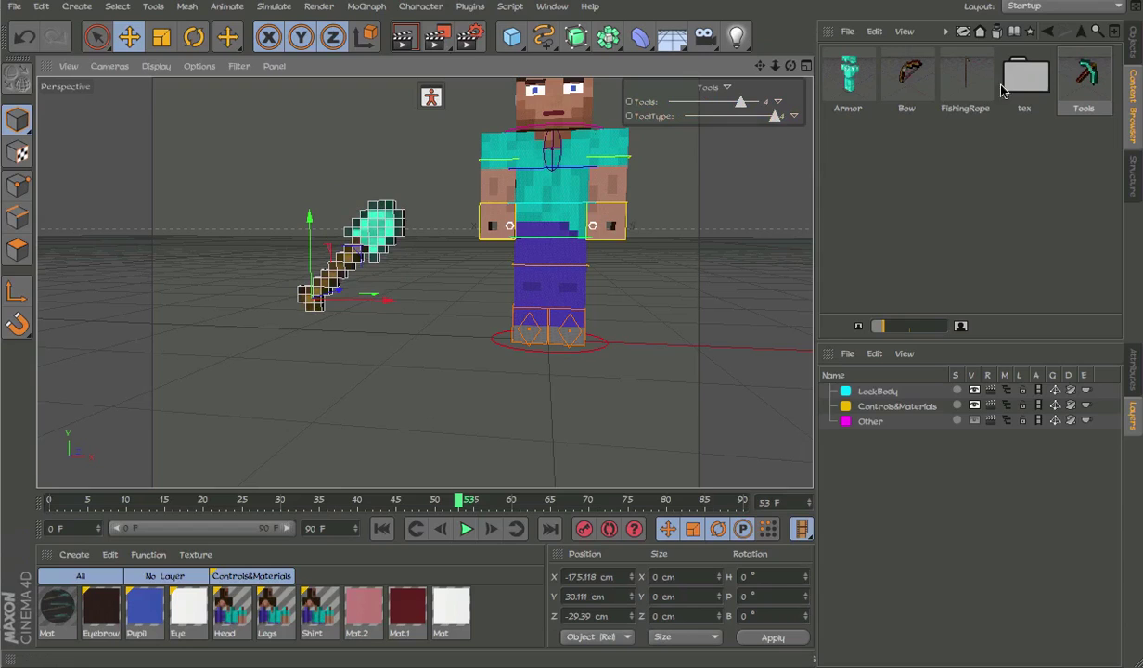
{"action": "left_click_drag", "start_coordinate": [730, 117], "coordinate": [683, 121]}
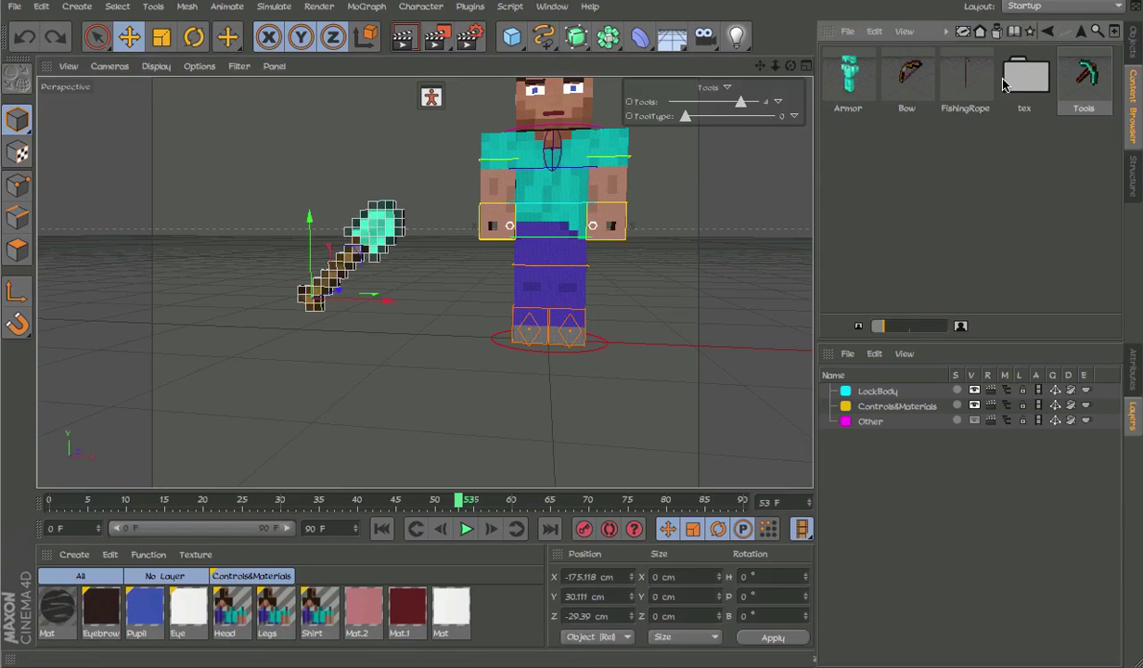
Undo the tool's option changes, its move and its addition to the scene
{"action": "key", "text": "ctrl+z"}
{"action": "key", "text": "ctrl+z"}
{"action": "key", "text": "ctrl+z"}
{"action": "key", "text": "ctrl+z"}
{"action": "key", "text": "ctrl+z"}
{"action": "key", "text": "ctrl+z"}
{"action": "key", "text": "ctrl+z"}
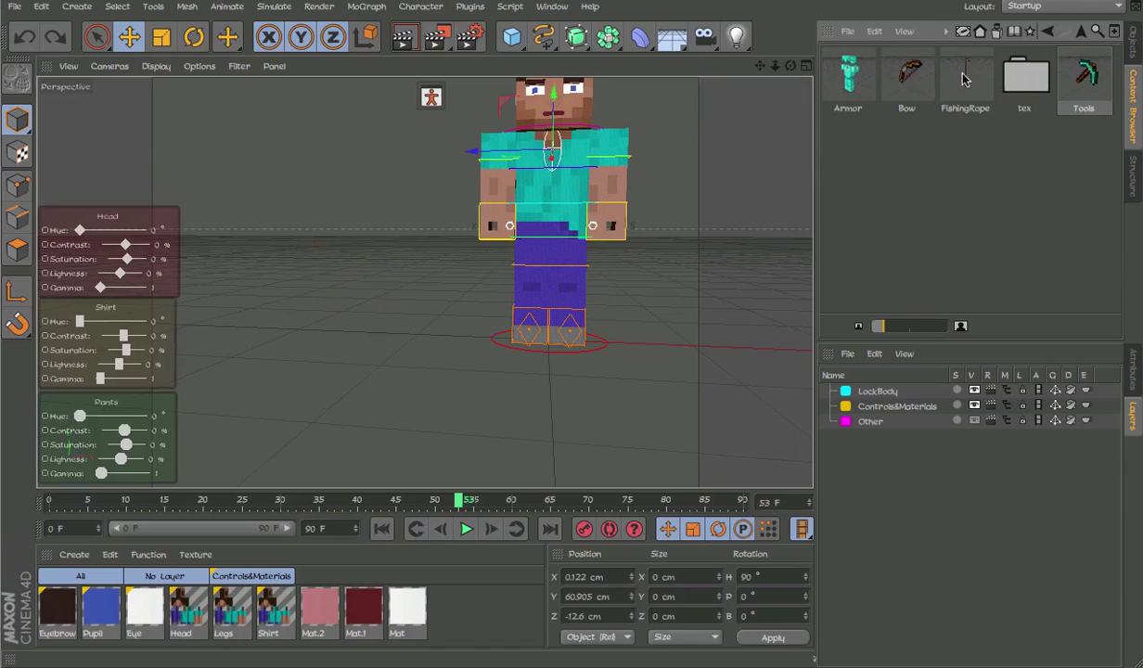
Add the Bow preset beside the character, set its Bow value to 5 and enable Arrow Parent
{"action": "left_click_drag", "start_coordinate": [907, 79], "coordinate": [487, 320]}
{"action": "left_click_drag", "start_coordinate": [557, 325], "coordinate": [390, 288]}
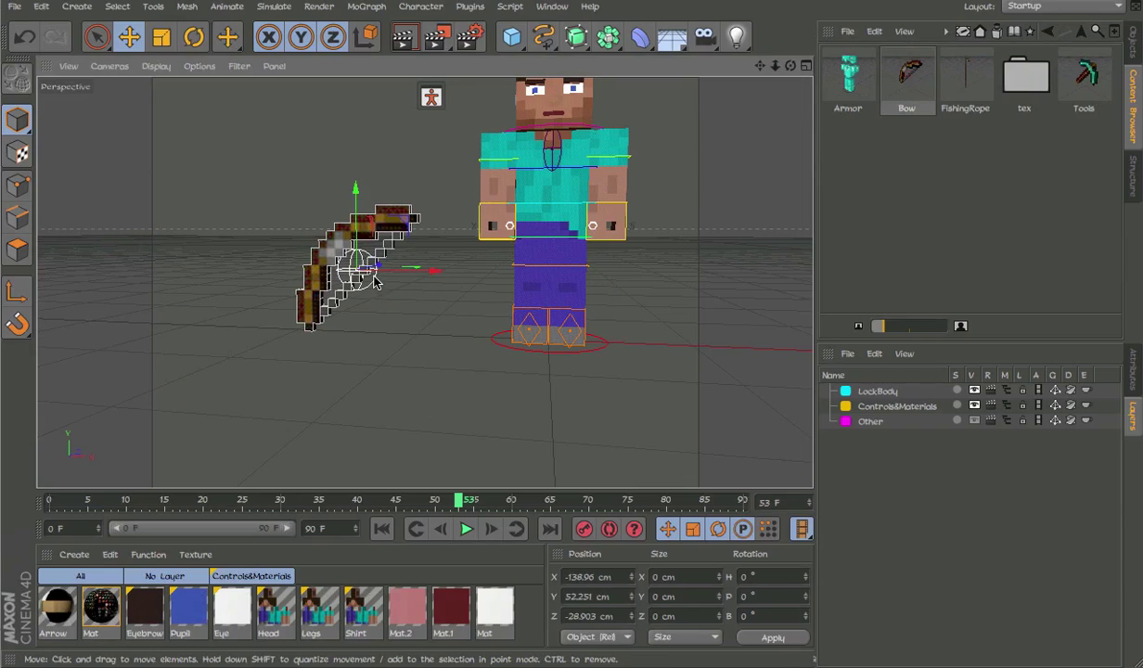
{"action": "left_click", "coordinate": [1135, 371]}
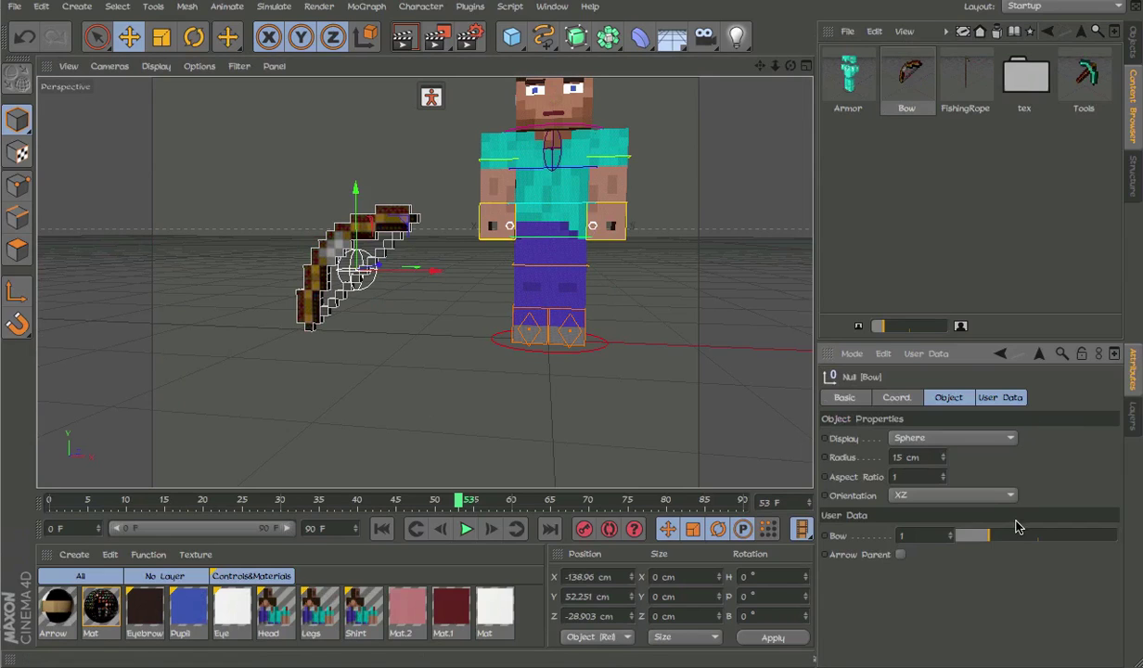
{"action": "left_click_drag", "start_coordinate": [1016, 529], "coordinate": [1142, 506]}
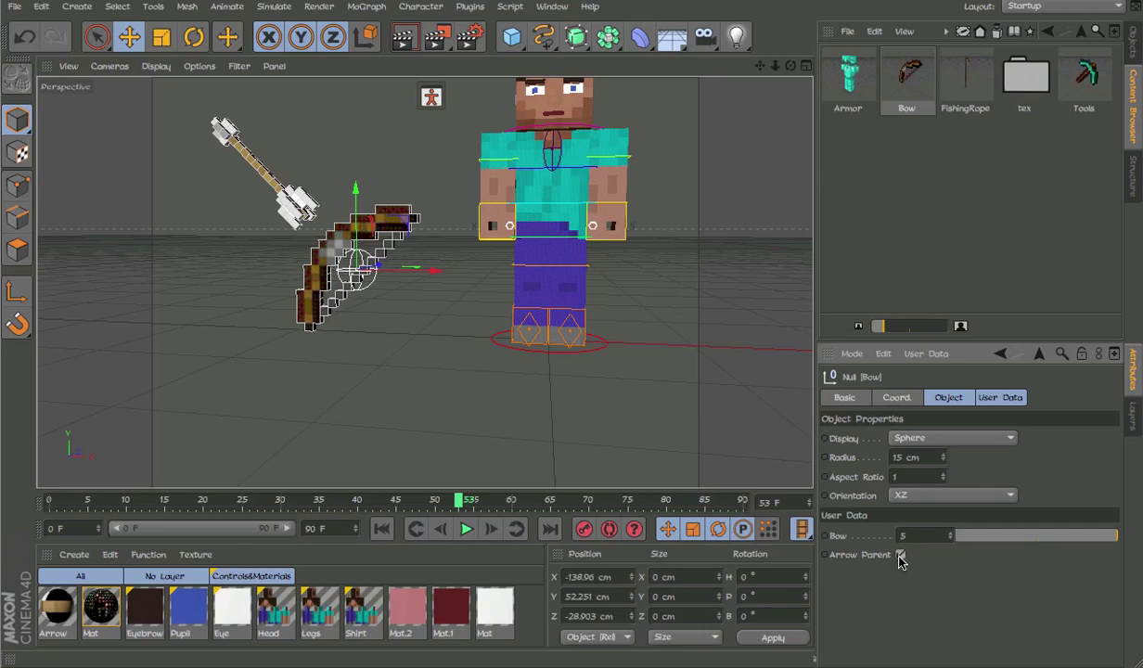
Move the arrow upward away from the bow, try rotating the bow, and undo the rotation
{"action": "left_click", "coordinate": [299, 208]}
{"action": "left_click_drag", "start_coordinate": [309, 215], "coordinate": [311, 174]}
{"action": "left_click", "coordinate": [364, 259]}
{"action": "key", "text": "r"}
{"action": "left_click_drag", "start_coordinate": [416, 299], "coordinate": [814, 447]}
{"action": "key", "text": "ctrl+z"}
{"action": "left_click", "coordinate": [332, 163]}
{"action": "left_click", "coordinate": [357, 271]}
Switch to the scene with the TemplateV5 rig and open the Skins presets
{"action": "left_click", "coordinate": [1135, 47]}
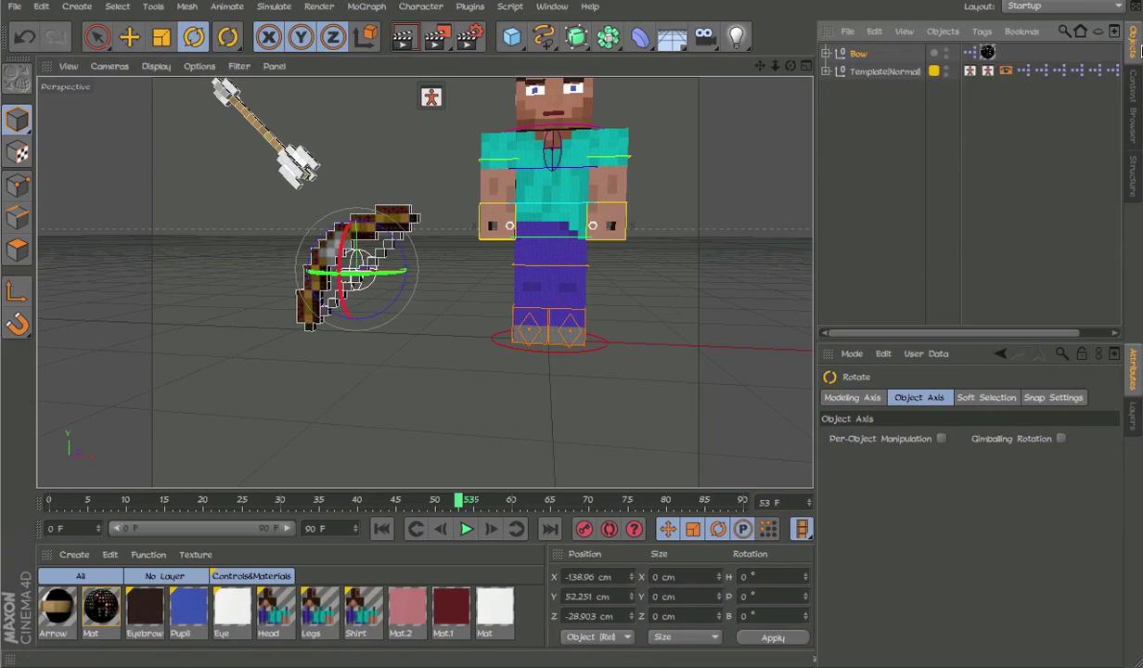
{"action": "left_click", "coordinate": [886, 56]}
{"action": "left_click", "coordinate": [705, 0]}
{"action": "left_click", "coordinate": [692, 20]}
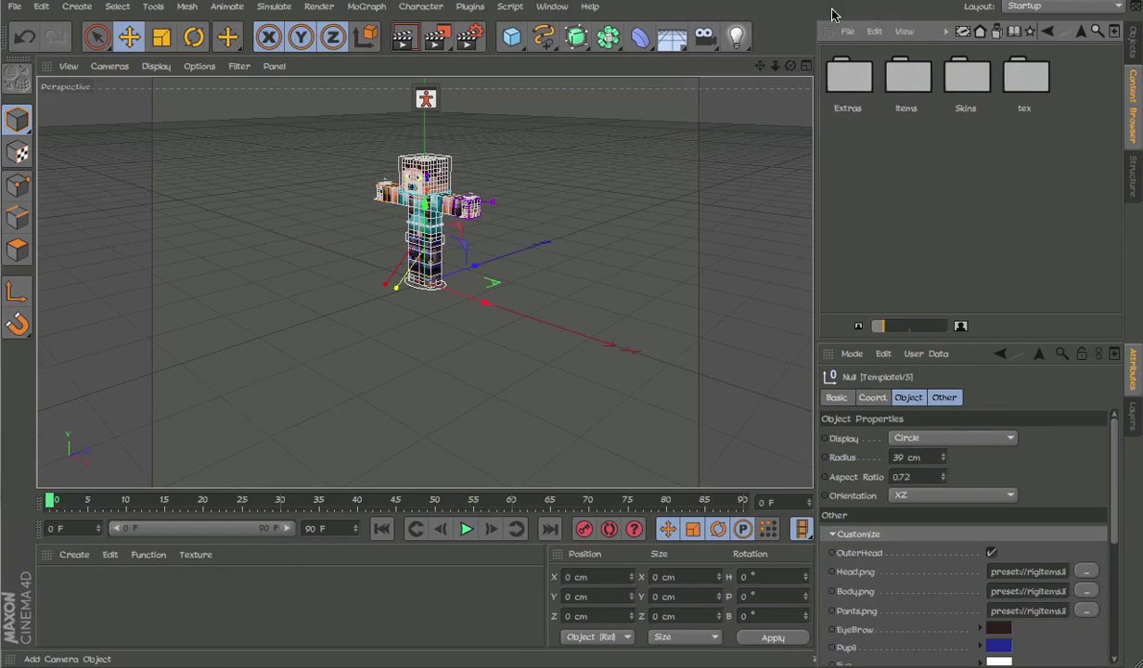
{"action": "left_click", "coordinate": [1133, 177]}
{"action": "left_click", "coordinate": [1134, 100]}
{"action": "double_click", "coordinate": [972, 87]}
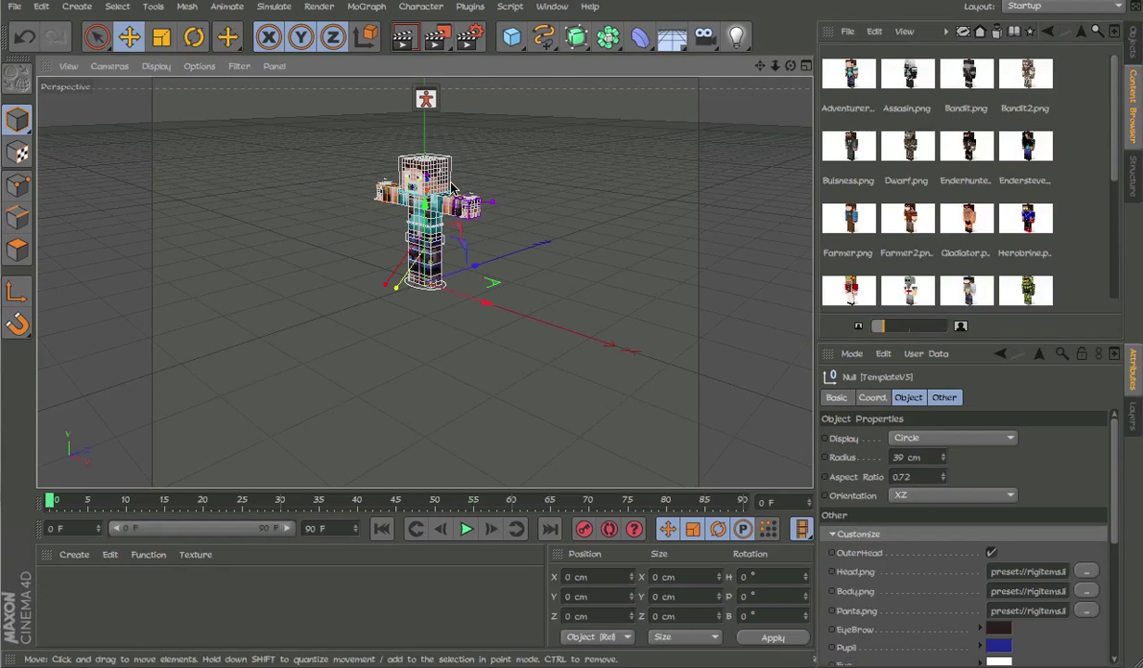
Apply the Assasin.png skin to the TemplateV5 rig's Head.png, Body.png and Pants.png
{"action": "right_click_drag", "start_coordinate": [440, 179], "coordinate": [529, 180], "text": "alt"}
{"action": "left_click_drag", "start_coordinate": [392, 248], "coordinate": [465, 176], "text": "alt"}
{"action": "right_click_drag", "start_coordinate": [445, 163], "coordinate": [519, 158], "text": "alt"}
{"action": "left_click_drag", "start_coordinate": [910, 73], "coordinate": [1035, 570]}
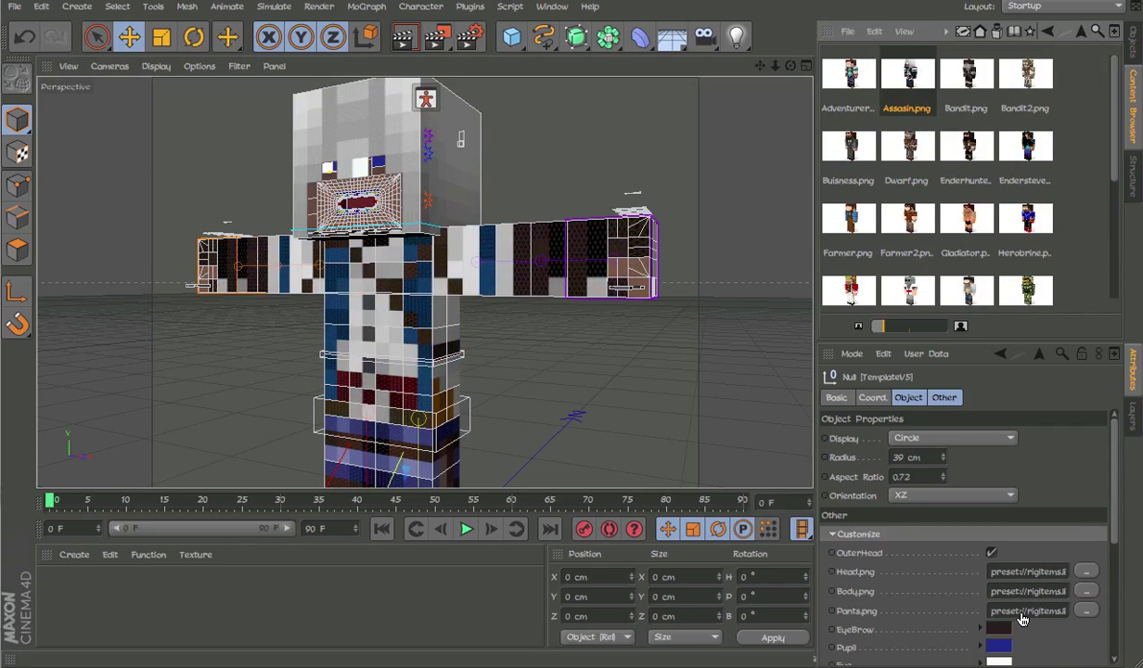
{"action": "left_click_drag", "start_coordinate": [1022, 618], "coordinate": [1022, 618]}
Replace the TemplateV5 rig's Head.png texture with the Bandit.png skin
{"action": "middle_click_drag", "start_coordinate": [607, 264], "coordinate": [612, 206], "text": "alt"}
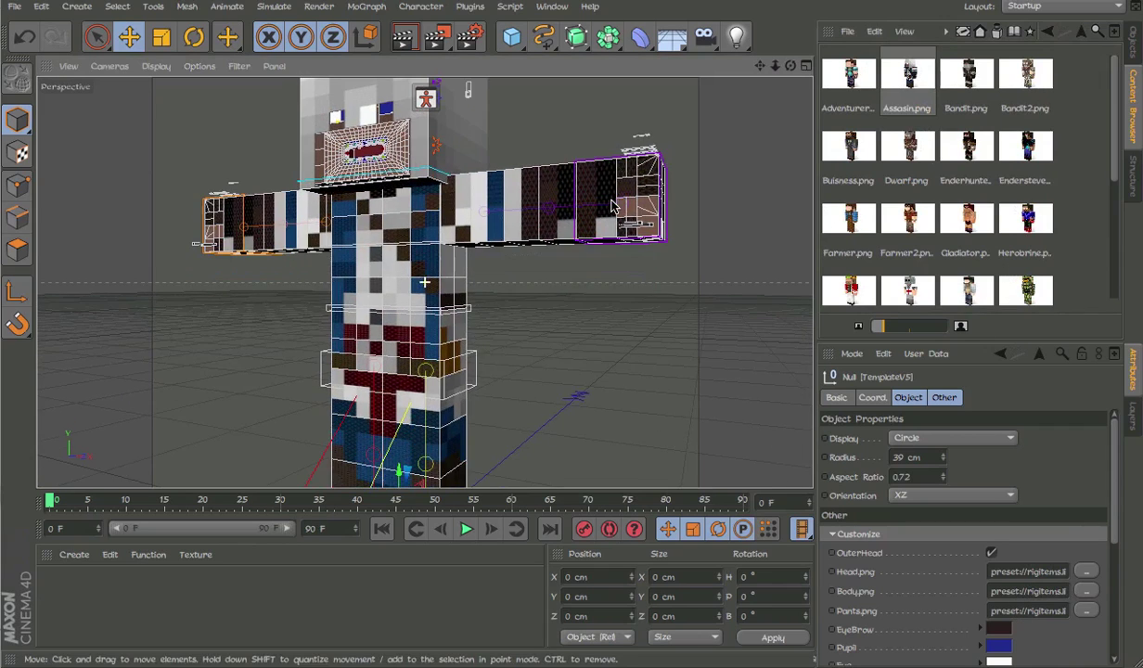
{"action": "scroll", "coordinate": [614, 205], "scroll_direction": "down", "scroll_amount": 2}
{"action": "left_click_drag", "start_coordinate": [569, 260], "coordinate": [611, 199], "text": "alt"}
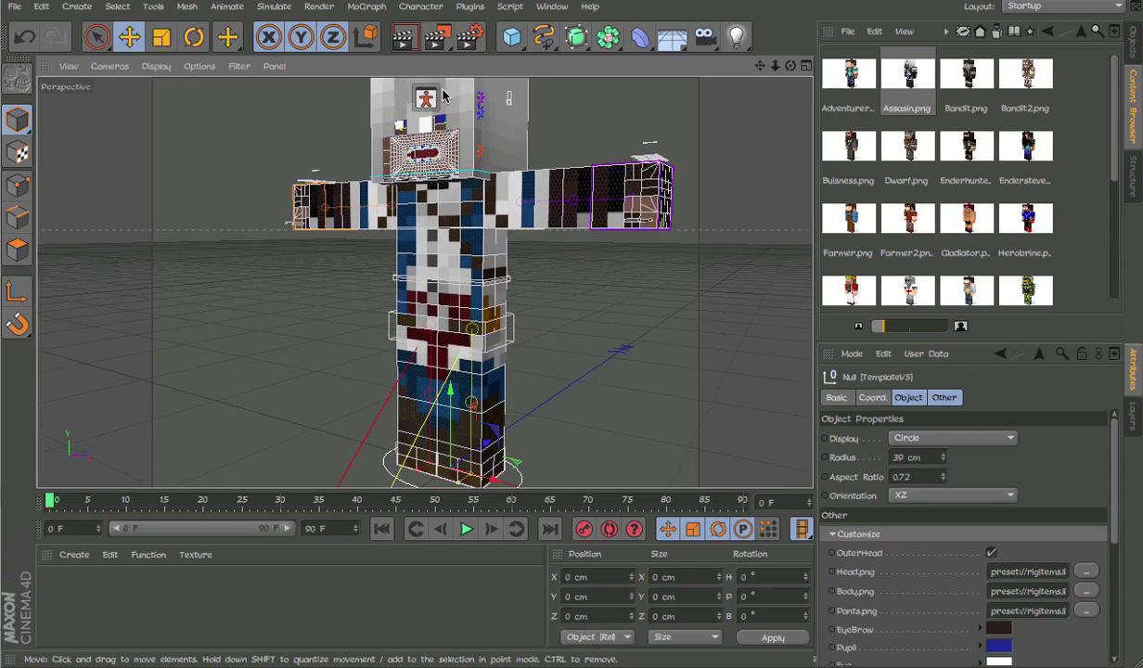
{"action": "scroll", "coordinate": [442, 96], "scroll_direction": "up", "scroll_amount": 3}
{"action": "scroll", "coordinate": [507, 239], "scroll_direction": "up", "scroll_amount": 5}
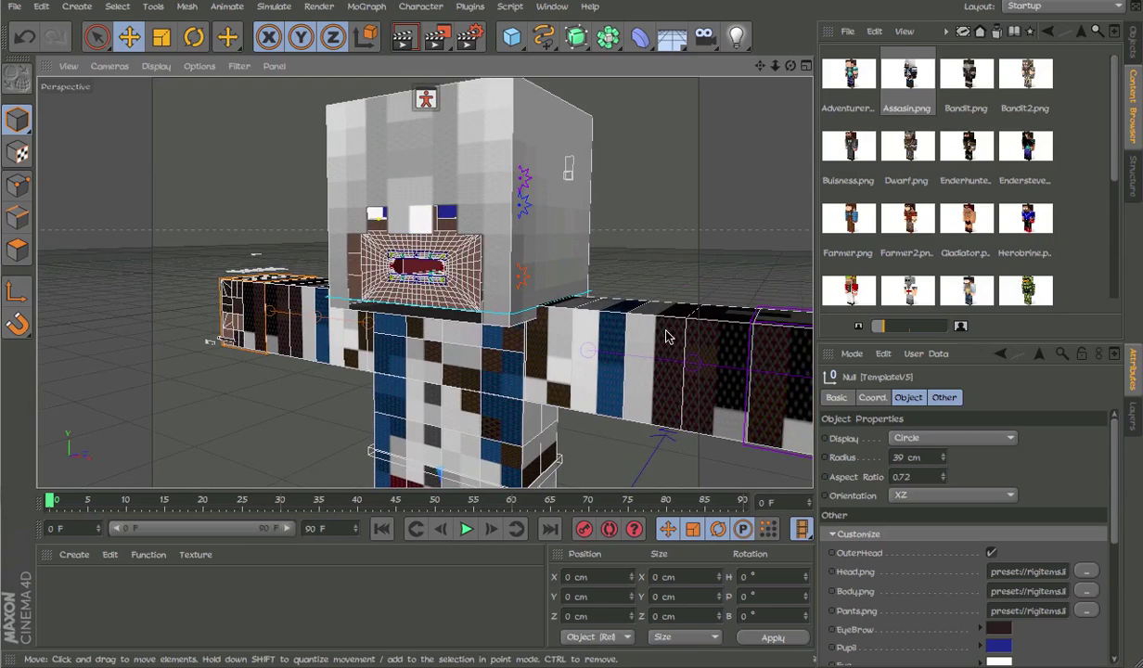
{"action": "scroll", "coordinate": [665, 336], "scroll_direction": "down", "scroll_amount": 8}
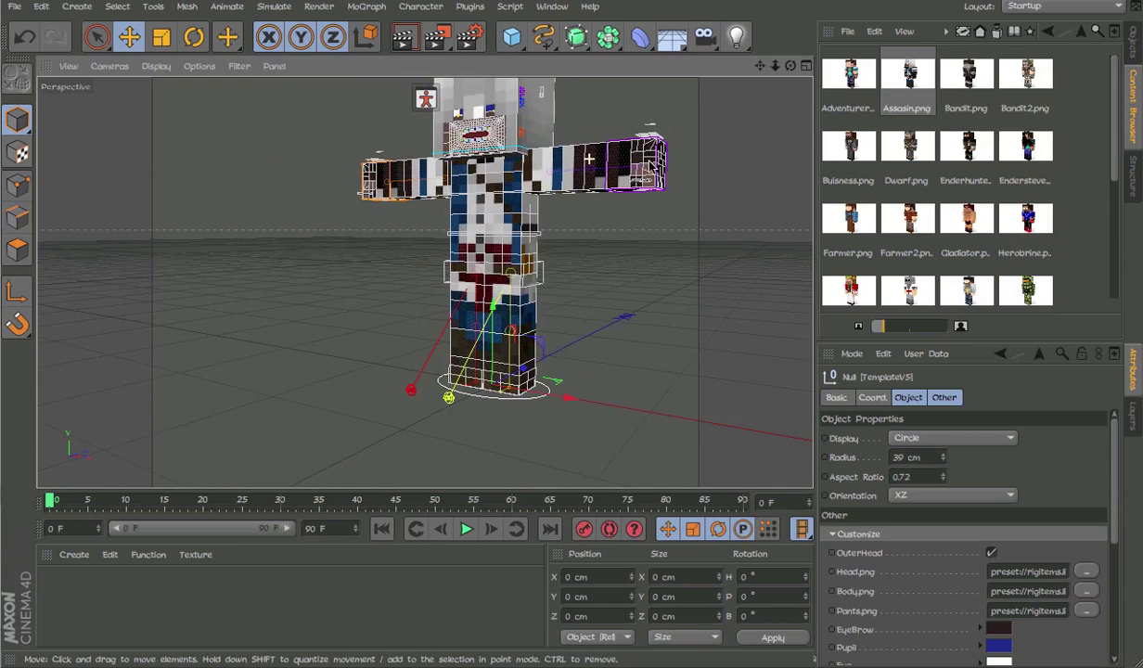
{"action": "middle_click_drag", "start_coordinate": [589, 159], "coordinate": [560, 186], "text": "alt"}
{"action": "left_click_drag", "start_coordinate": [969, 89], "coordinate": [1019, 573]}
Deselect the rig and examine the reskinned head and full body from several angles and distances
{"action": "scroll", "coordinate": [504, 293], "scroll_direction": "up", "scroll_amount": 6}
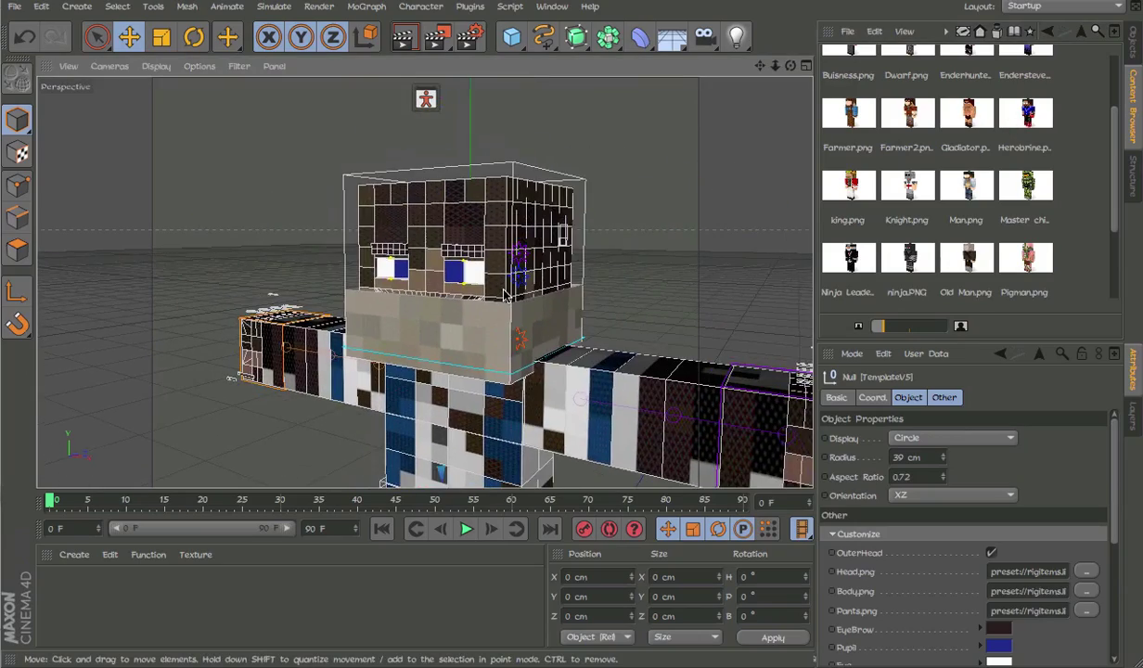
{"action": "left_click_drag", "start_coordinate": [504, 294], "coordinate": [419, 264], "text": "alt"}
{"action": "scroll", "coordinate": [483, 277], "scroll_direction": "up", "scroll_amount": 4}
{"action": "scroll", "coordinate": [483, 277], "scroll_direction": "down", "scroll_amount": 5}
{"action": "left_click", "coordinate": [601, 295]}
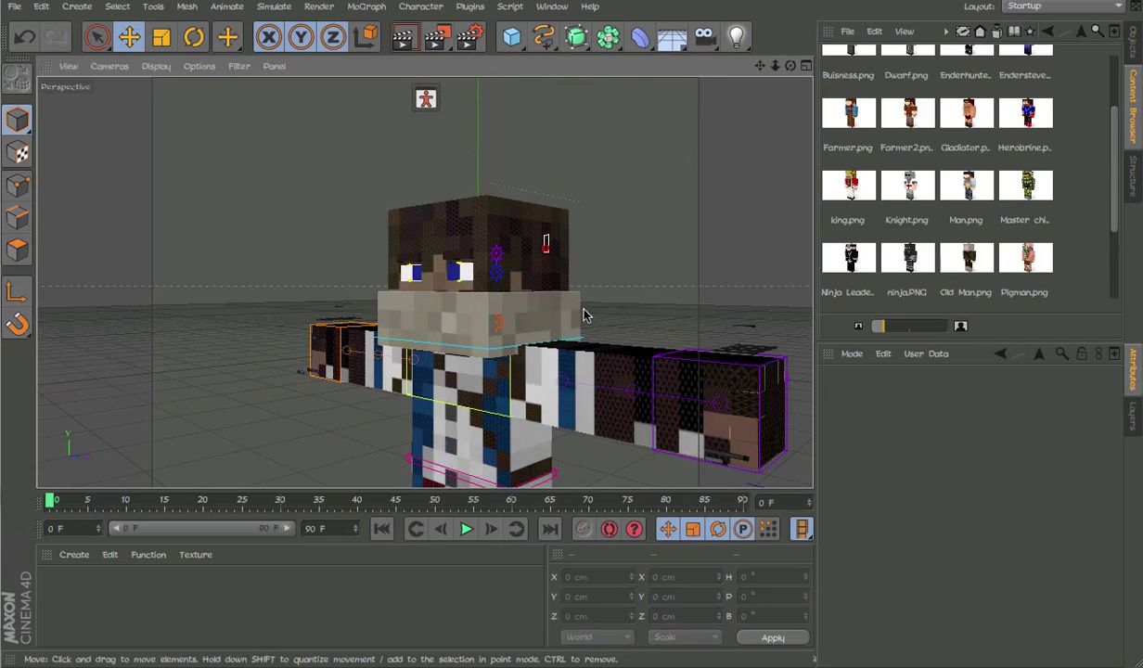
{"action": "left_click_drag", "start_coordinate": [546, 317], "coordinate": [596, 321], "text": "alt"}
{"action": "right_click_drag", "start_coordinate": [596, 321], "coordinate": [620, 386], "text": "alt"}
{"action": "middle_click_drag", "start_coordinate": [620, 385], "coordinate": [506, 264], "text": "alt"}
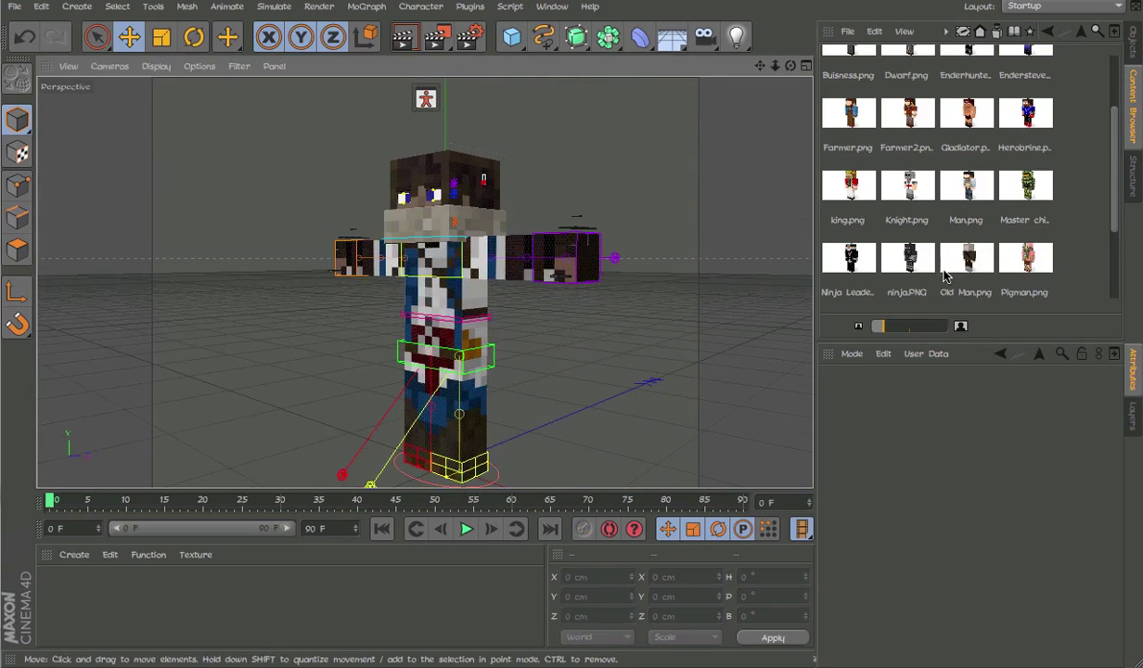
{"action": "scroll", "coordinate": [986, 149], "scroll_direction": "up", "scroll_amount": 2}
{"action": "left_click_drag", "start_coordinate": [327, 139], "coordinate": [436, 172], "text": "alt"}
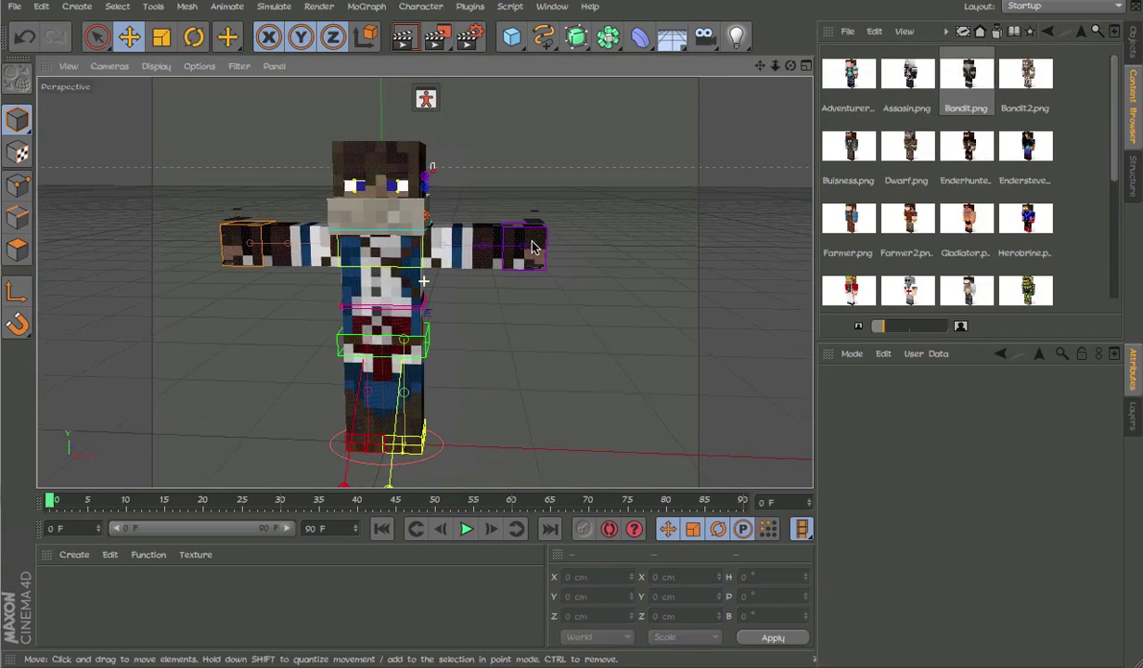
Look into the Items presets and return to the library's folder overview
{"action": "left_click", "coordinate": [1081, 32]}
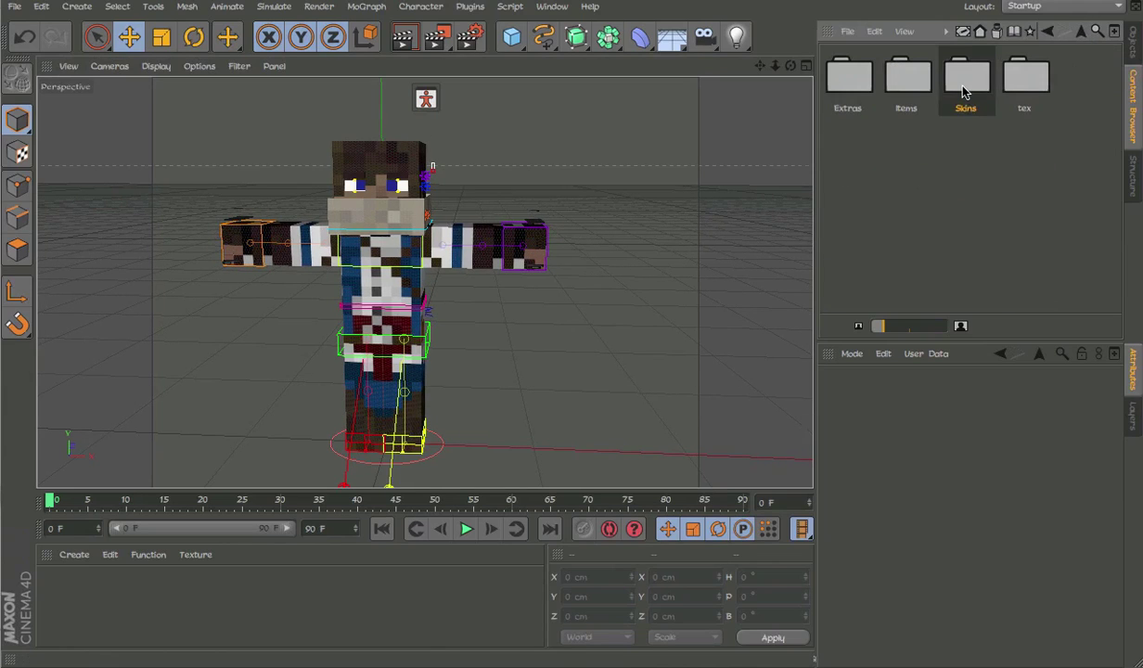
{"action": "double_click", "coordinate": [907, 78]}
{"action": "left_click", "coordinate": [1081, 34]}
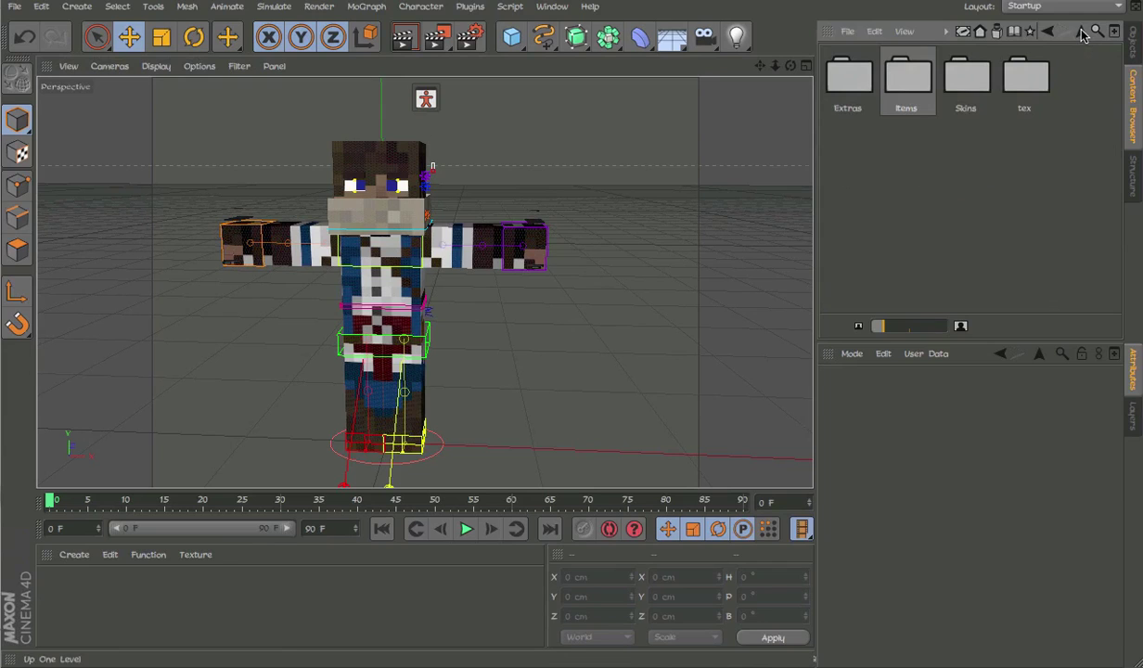
Switch to the Finder desktop, open the MyRig folder and select the rigitems.lib4d file
{"action": "left_click", "coordinate": [680, 2]}
{"action": "left_click", "coordinate": [698, 11]}
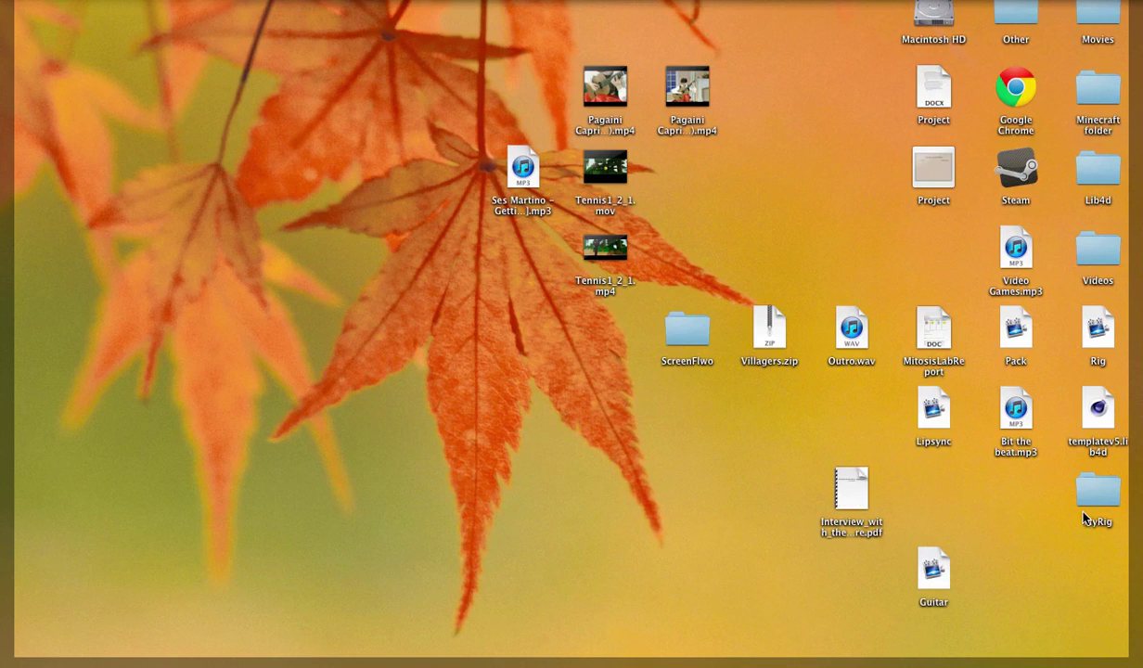
{"action": "left_click_drag", "start_coordinate": [1083, 516], "coordinate": [570, 424]}
{"action": "double_click", "coordinate": [616, 422]}
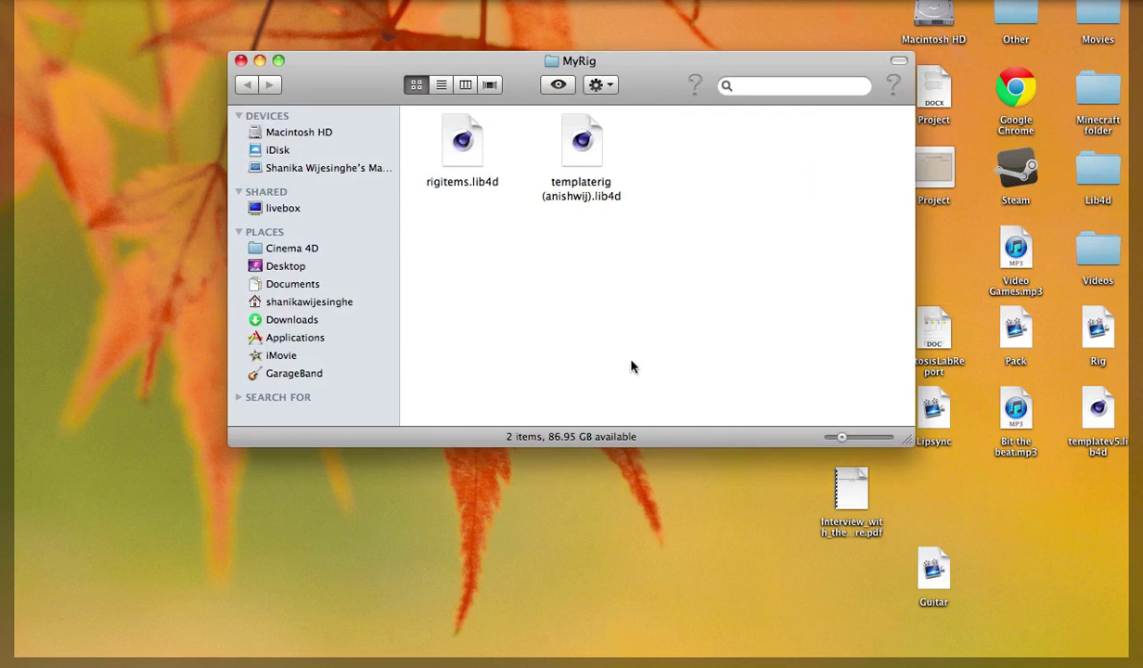
{"action": "left_click", "coordinate": [583, 141]}
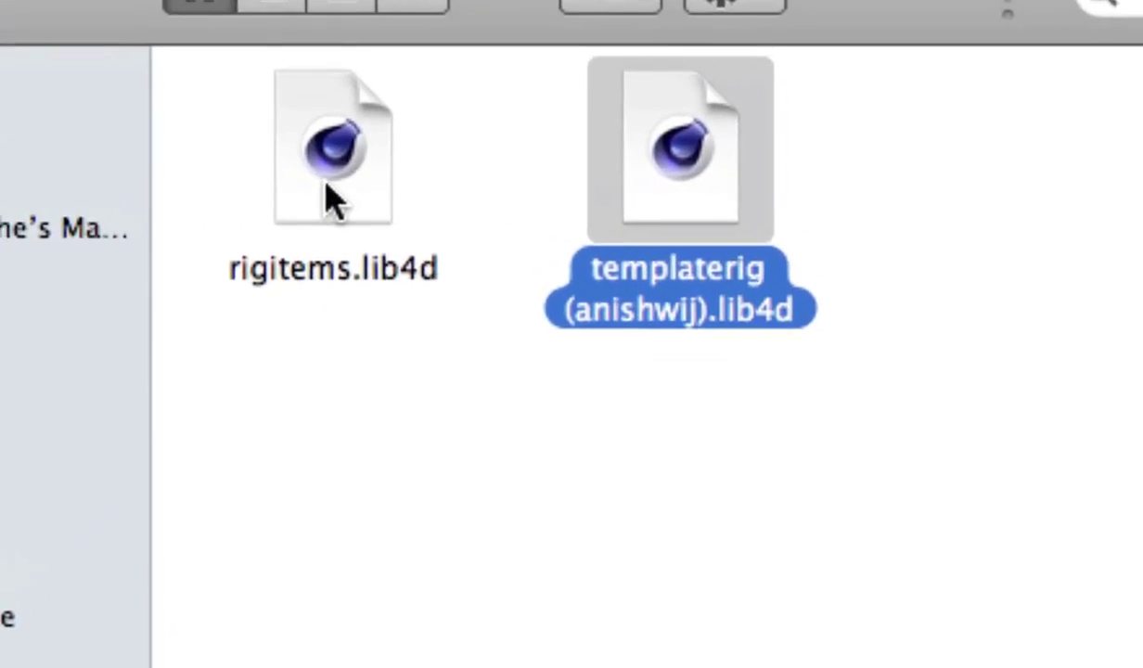
{"action": "left_click", "coordinate": [391, 136]}
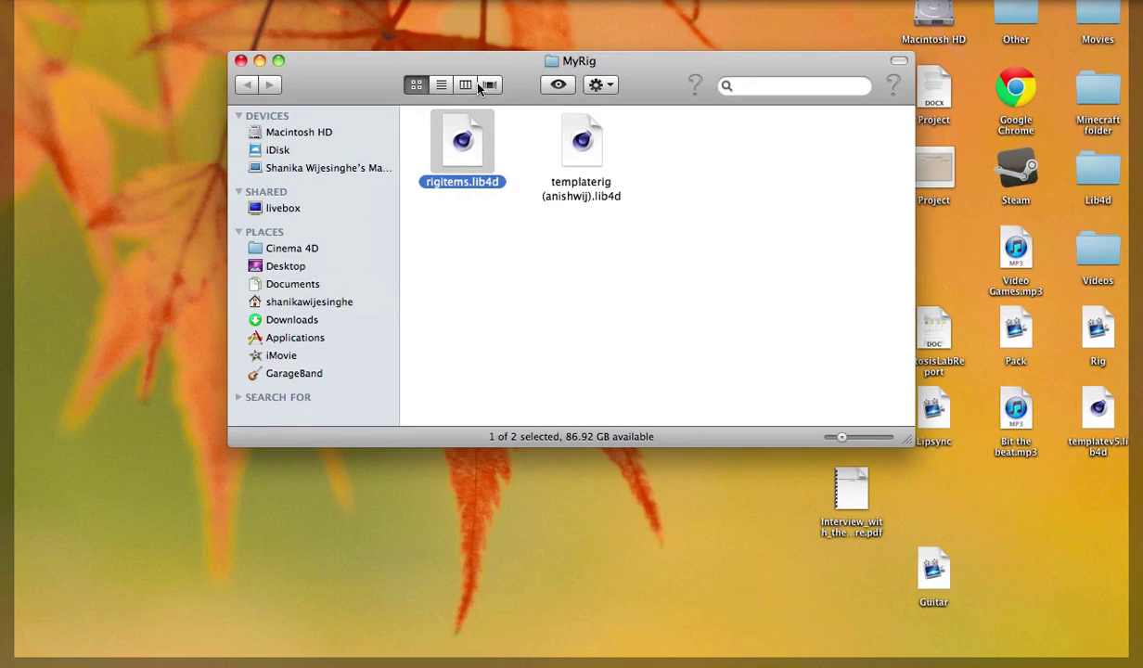
Open the Minecraft folder from the desktop and arrange its window beside the MyRig window
{"action": "left_click_drag", "start_coordinate": [528, 78], "coordinate": [190, 132]}
{"action": "double_click", "coordinate": [1098, 90]}
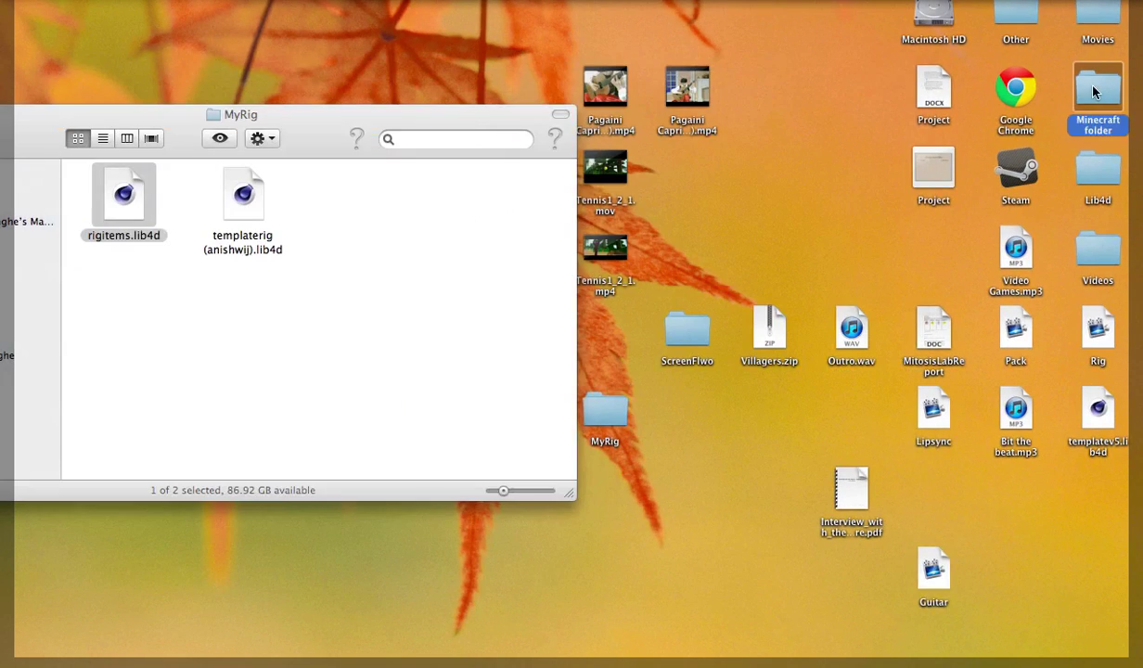
{"action": "left_click_drag", "start_coordinate": [483, 9], "coordinate": [821, 122]}
{"action": "left_click_drag", "start_coordinate": [306, 128], "coordinate": [357, 90]}
Search the Mac for "cinema 4d r13" and open the Cinema 4D R13 folder
{"action": "left_click", "coordinate": [957, 127]}
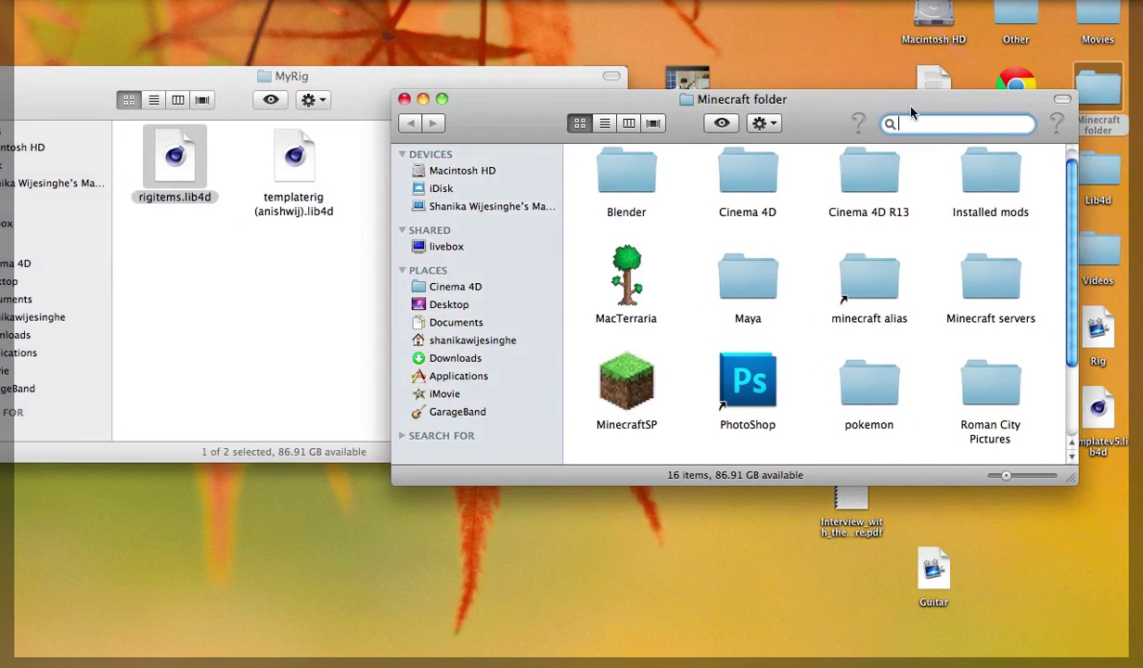
{"action": "type", "text": "cinema 4d r13"}
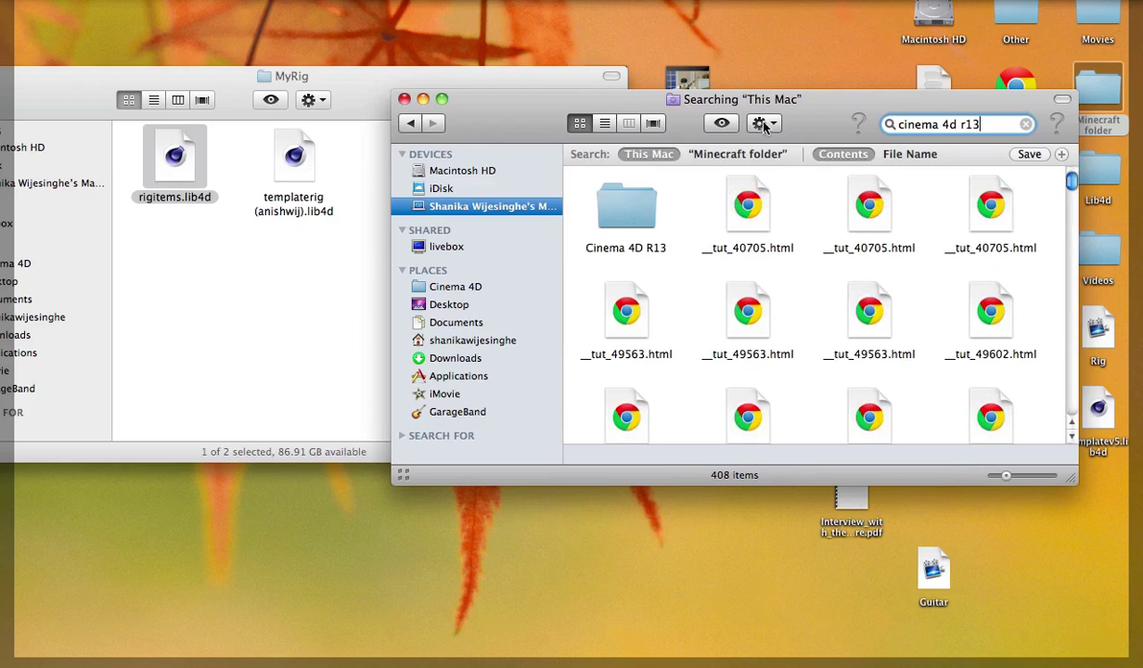
{"action": "double_click", "coordinate": [613, 220]}
{"action": "left_click", "coordinate": [840, 274]}
{"action": "left_click", "coordinate": [816, 349]}
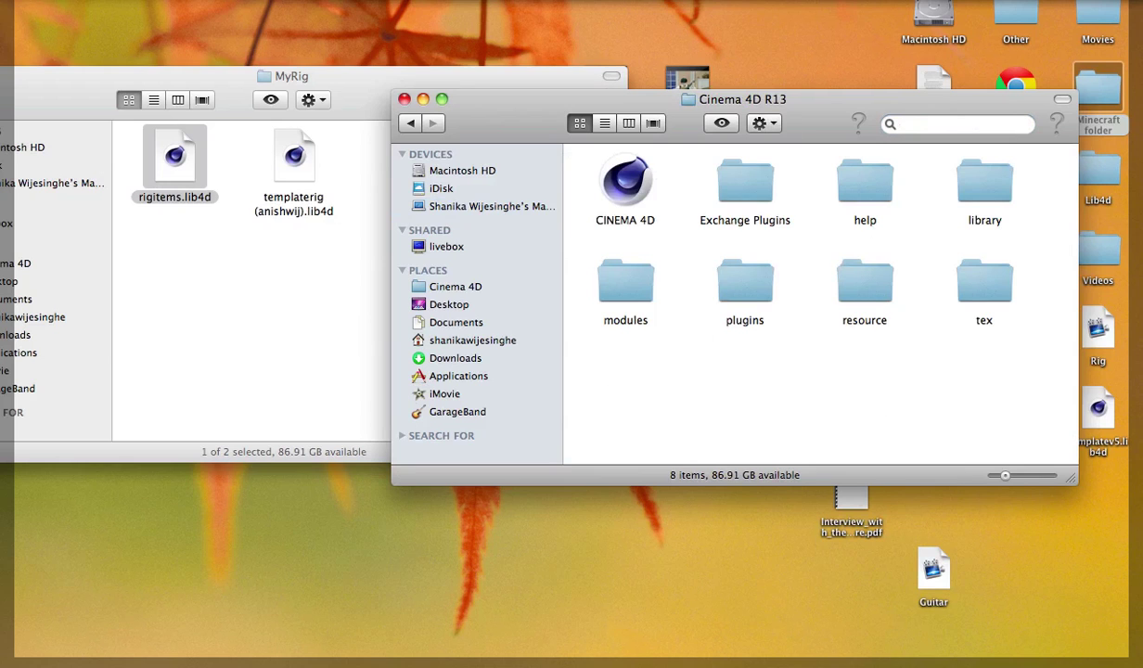
Browse the Applications stack for the MAXON folder, look at its contents and return to the Cinema 4D R13 folder
{"action": "left_click", "coordinate": [1047, 608]}
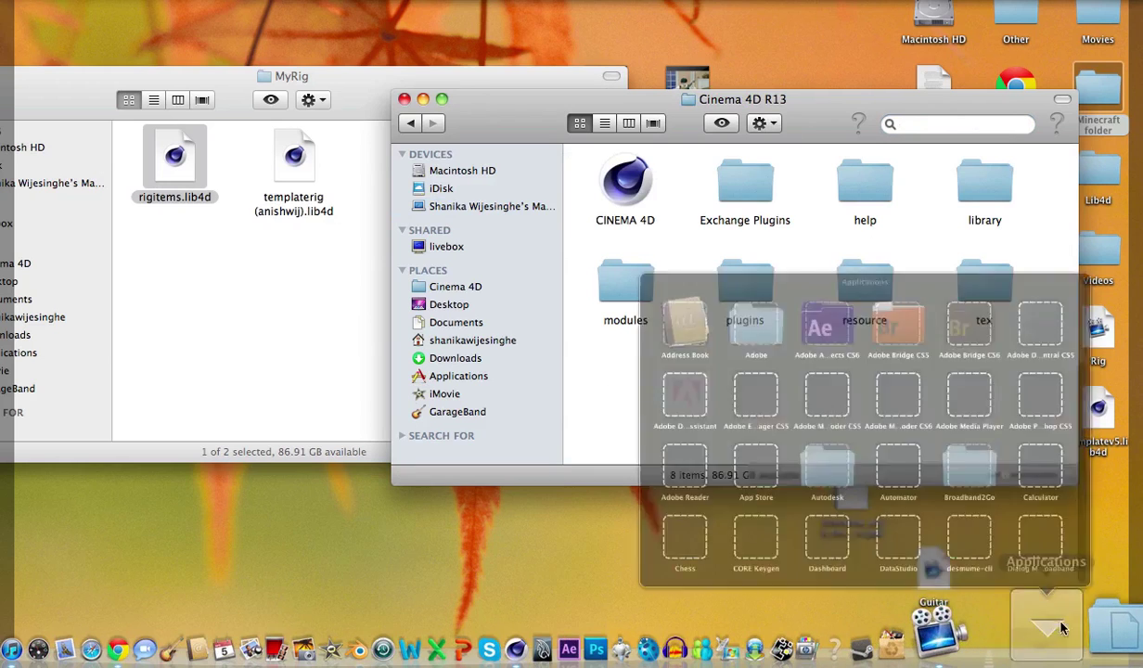
{"action": "scroll", "coordinate": [819, 210], "scroll_direction": "down", "scroll_amount": 3}
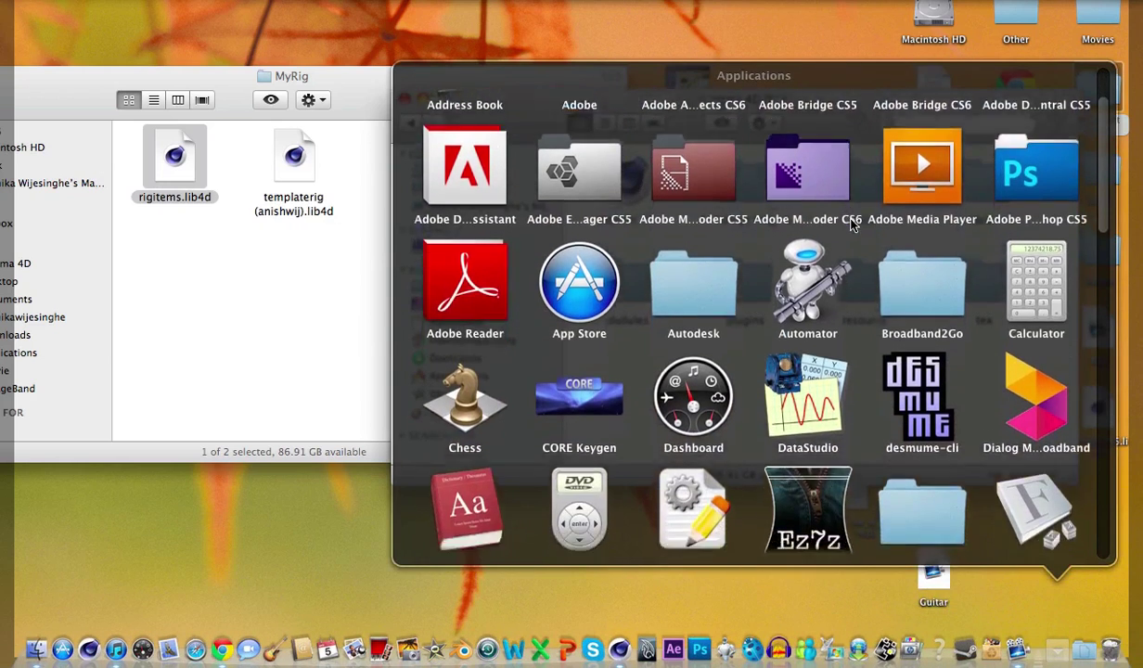
{"action": "scroll", "coordinate": [851, 224], "scroll_direction": "down", "scroll_amount": 10}
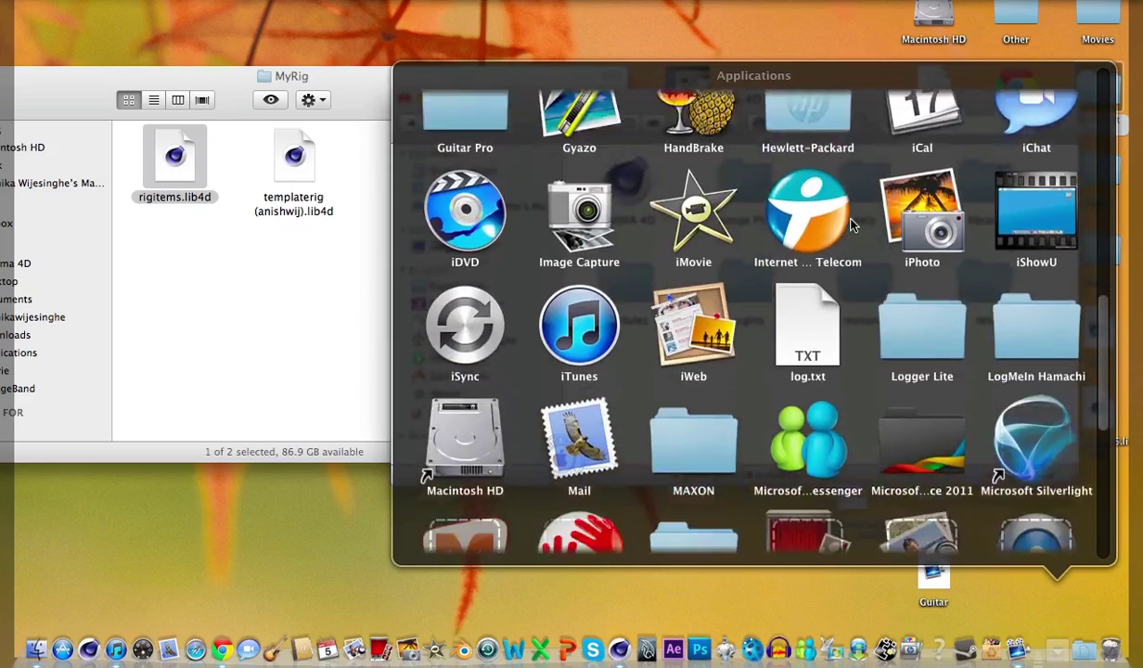
{"action": "scroll", "coordinate": [851, 224], "scroll_direction": "down", "scroll_amount": 7}
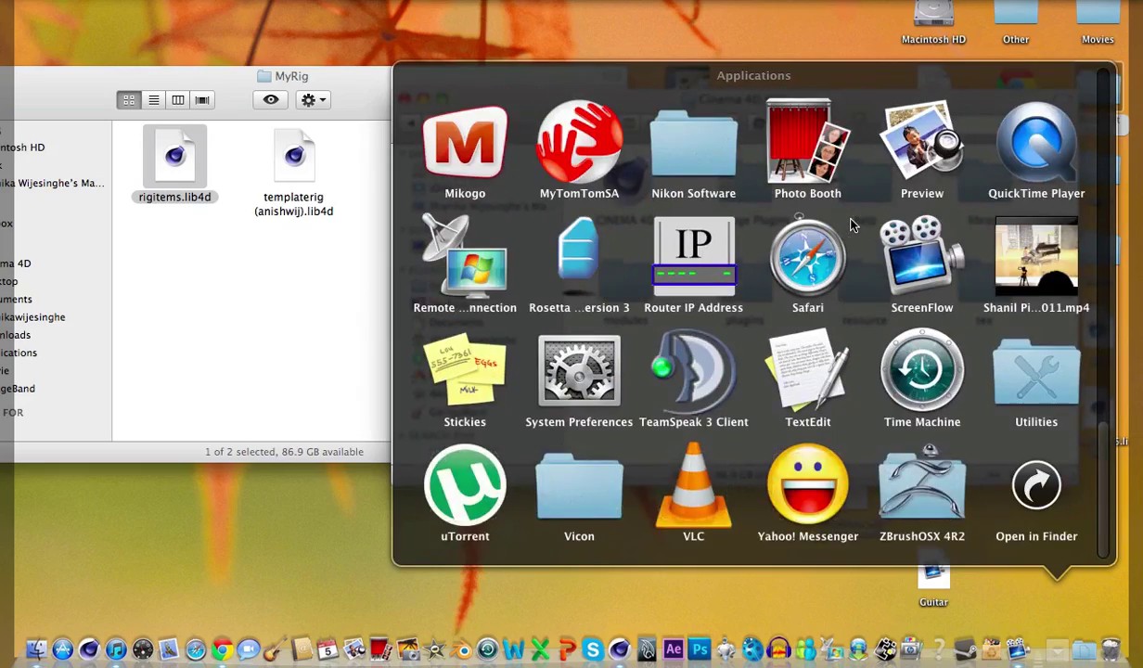
{"action": "scroll", "coordinate": [851, 225], "scroll_direction": "up", "scroll_amount": 15}
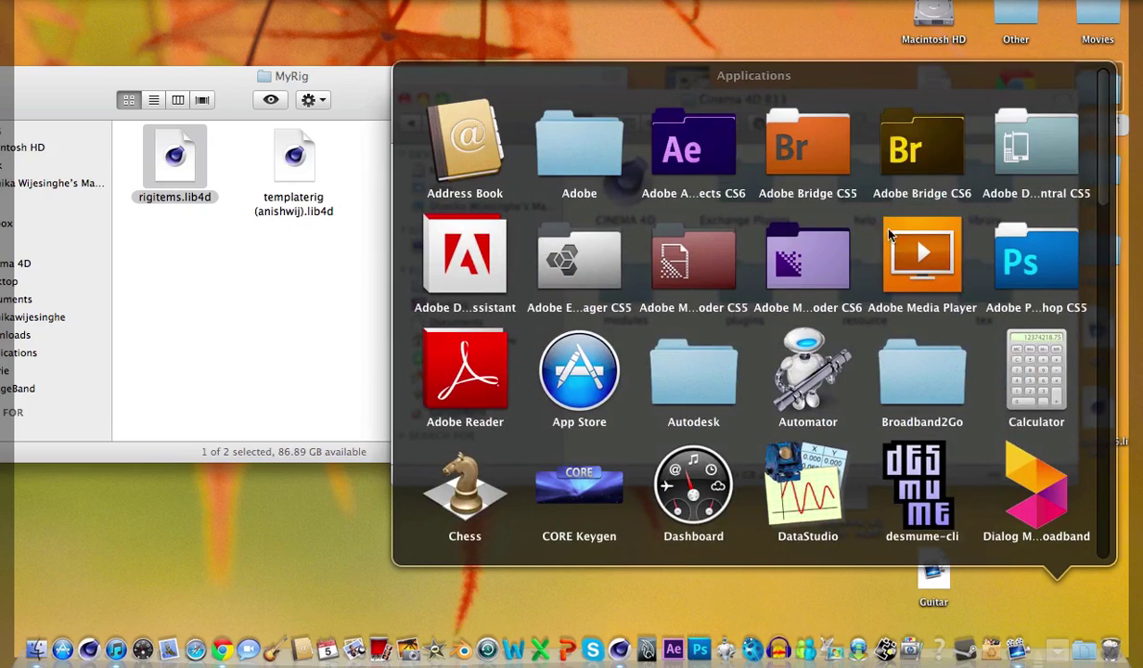
{"action": "scroll", "coordinate": [1095, 190], "scroll_direction": "down", "scroll_amount": 5}
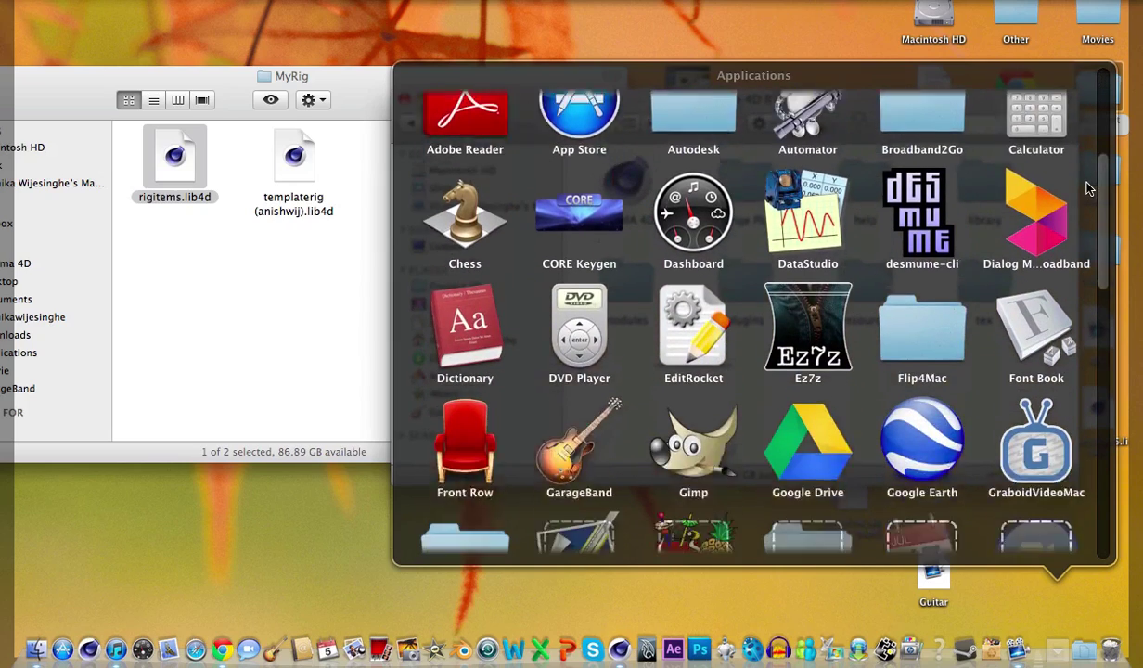
{"action": "scroll", "coordinate": [1088, 189], "scroll_direction": "down", "scroll_amount": 8}
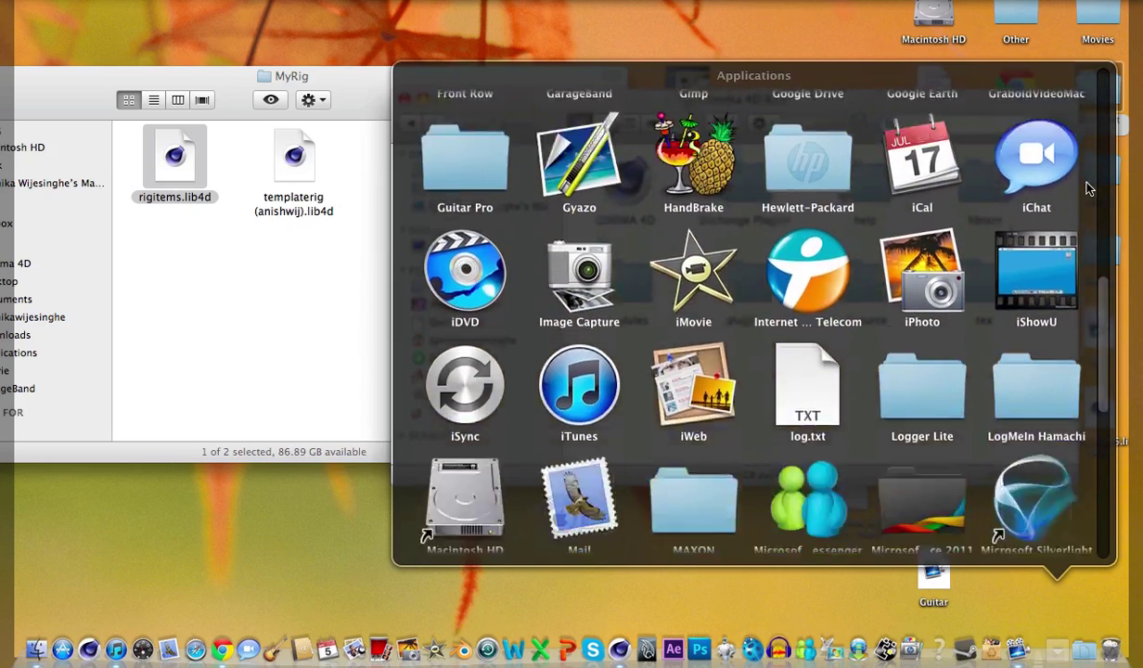
{"action": "scroll", "coordinate": [1088, 189], "scroll_direction": "down", "scroll_amount": 5}
{"action": "left_click", "coordinate": [691, 196]}
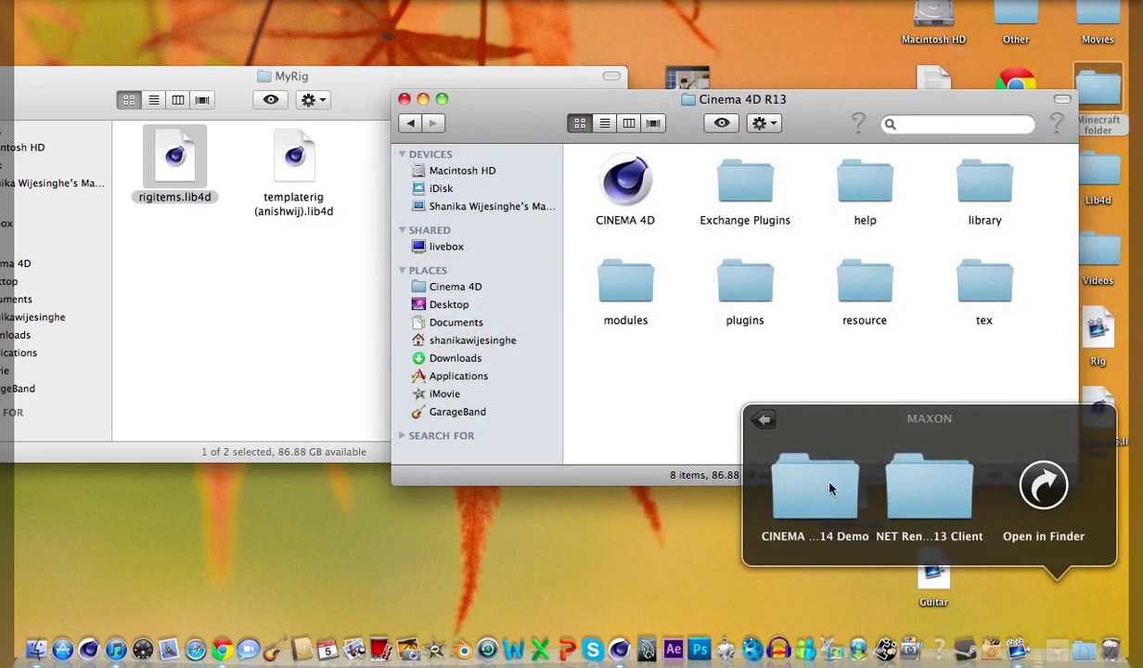
{"action": "left_click", "coordinate": [746, 288]}
{"action": "left_click", "coordinate": [865, 288]}
{"action": "left_click", "coordinate": [858, 372]}
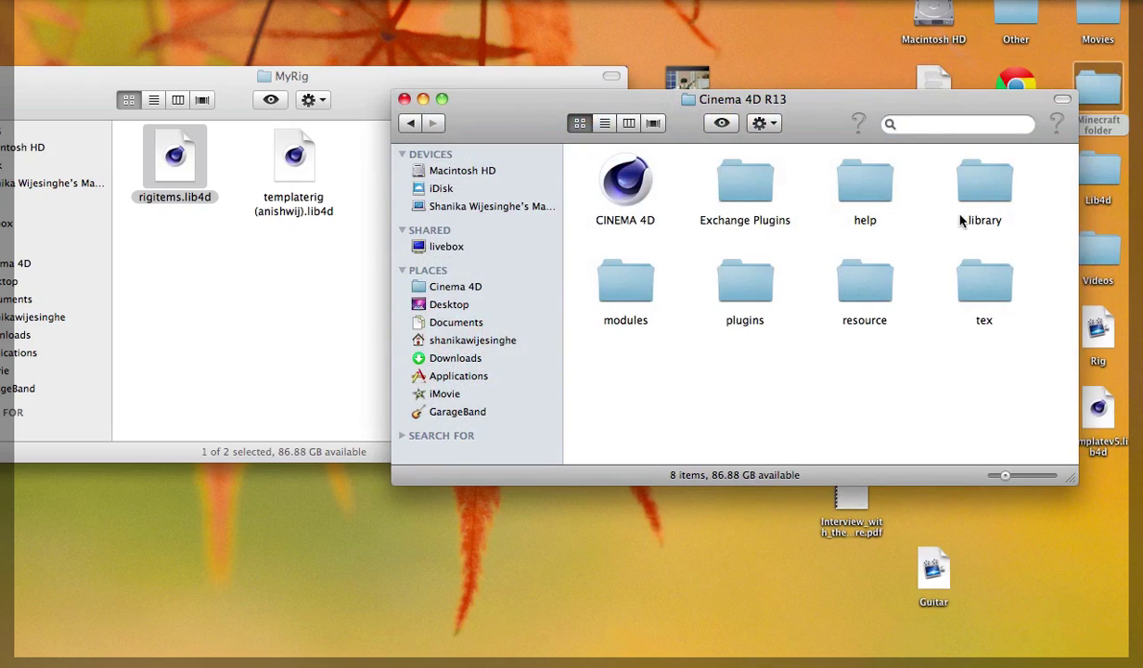
Open the library folder inside Cinema 4D R13 and go into its browser subfolder
{"action": "left_click", "coordinate": [990, 196]}
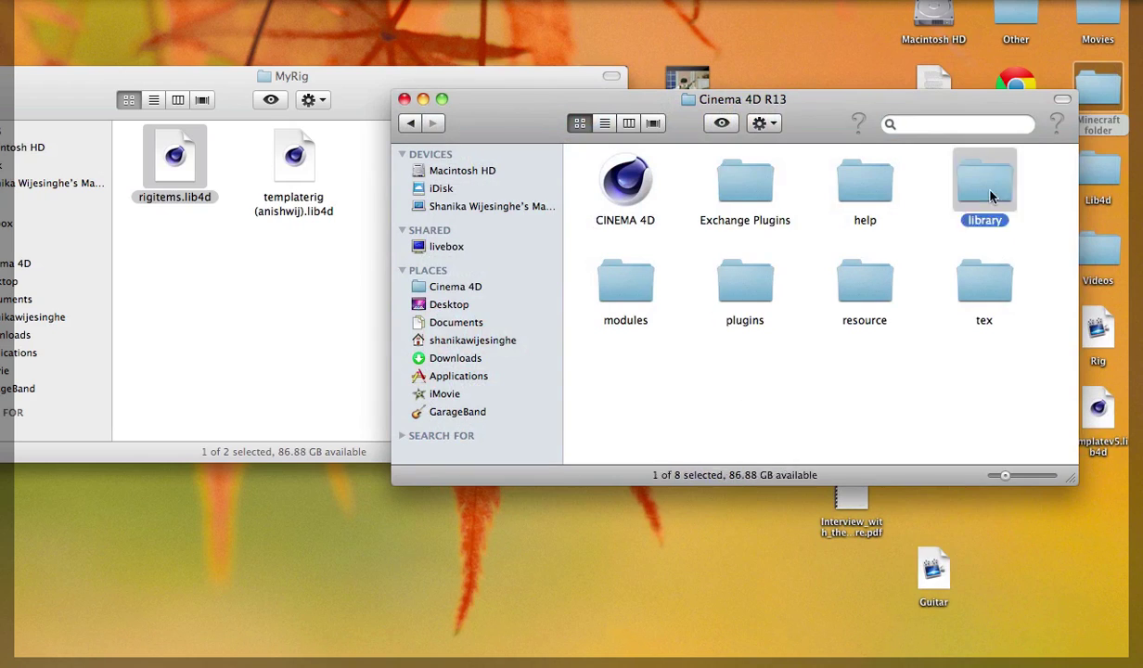
{"action": "key", "text": "c"}
{"action": "left_click", "coordinate": [926, 205]}
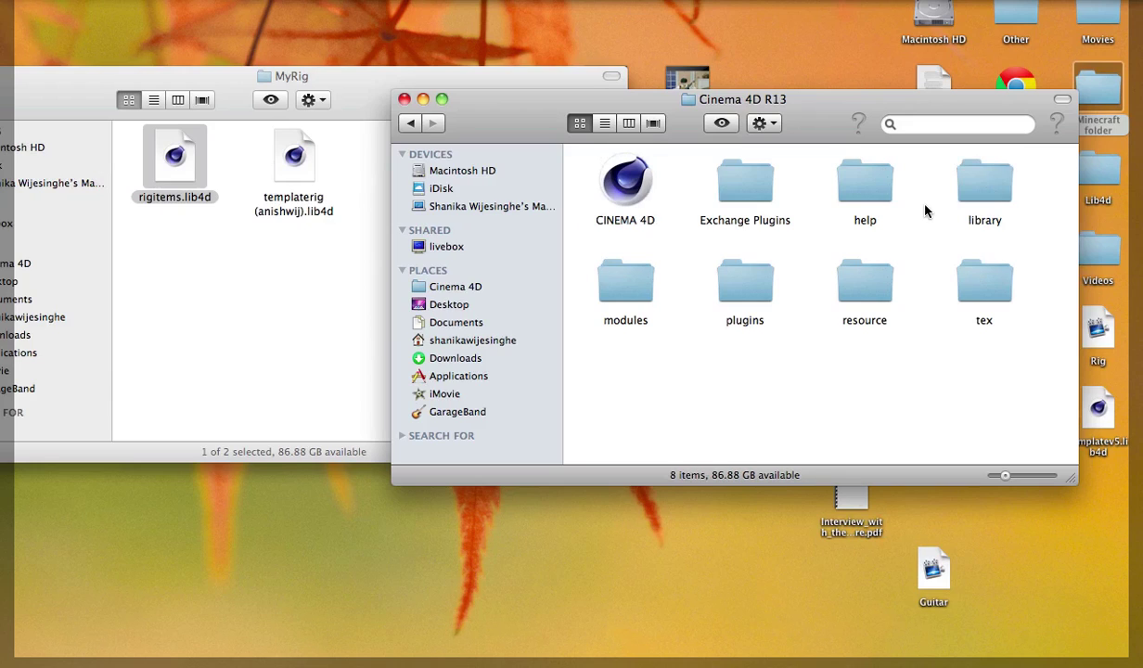
{"action": "left_click", "coordinate": [845, 188]}
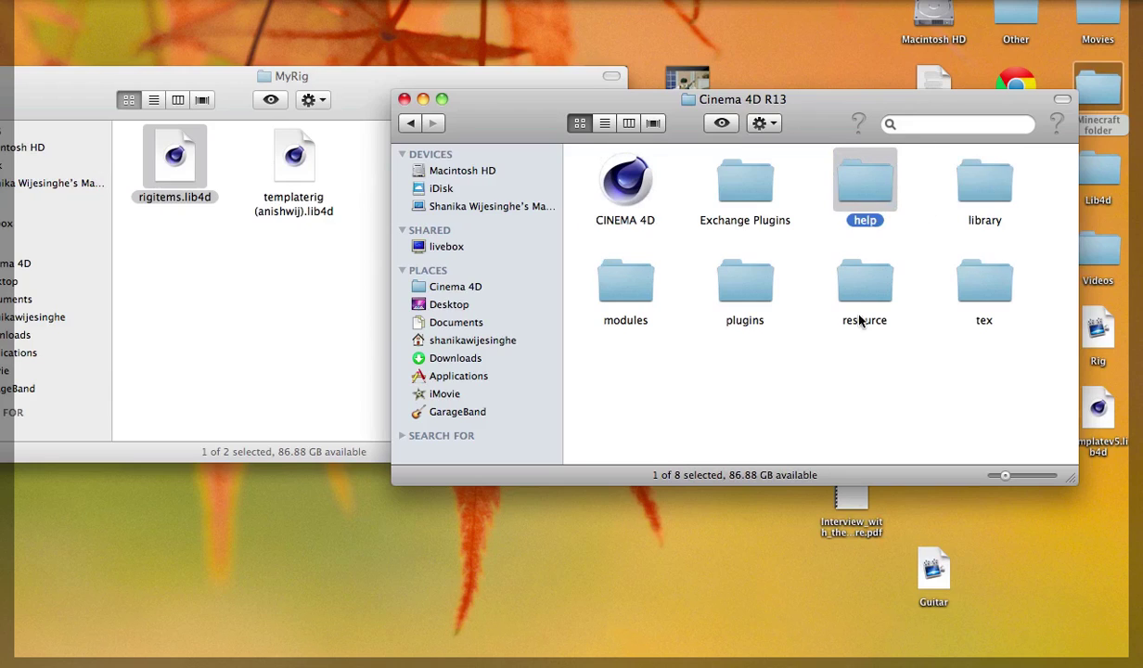
{"action": "double_click", "coordinate": [983, 181]}
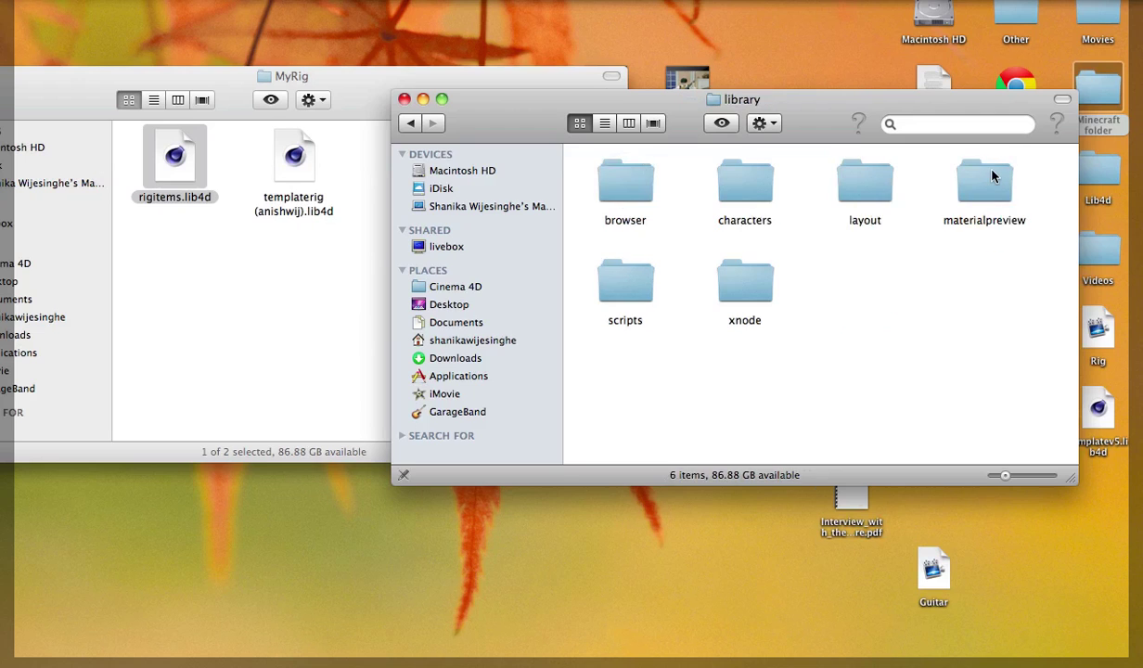
{"action": "double_click", "coordinate": [636, 182]}
Select both .lib4d files in the MyRig folder as the ones that go into the browser folder
{"action": "left_click", "coordinate": [334, 248]}
{"action": "left_click_drag", "start_coordinate": [307, 245], "coordinate": [127, 159]}
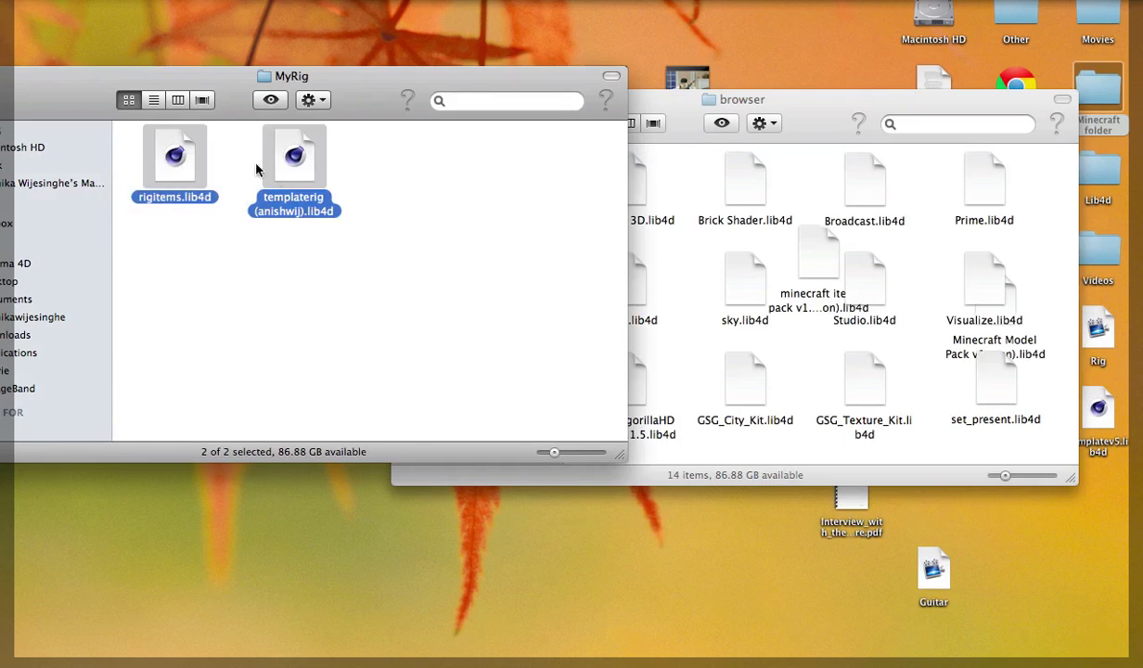
{"action": "left_click_drag", "start_coordinate": [320, 191], "coordinate": [325, 203]}
{"action": "left_click_drag", "start_coordinate": [414, 222], "coordinate": [215, 191]}
{"action": "key", "text": "Return"}
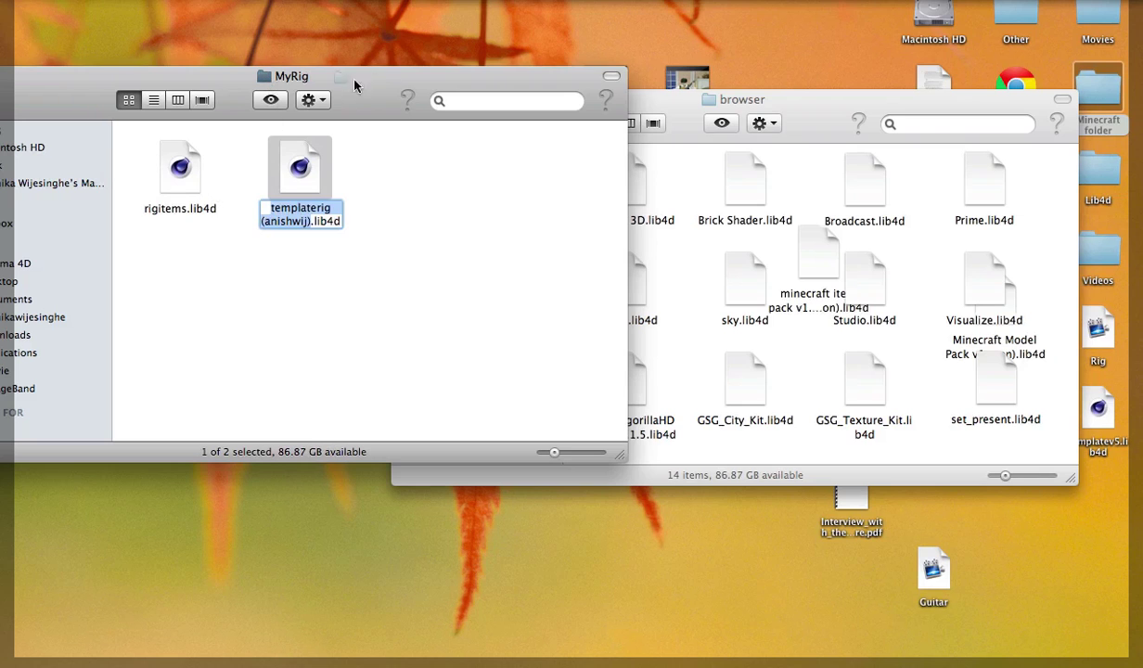
Close the MyRig and browser folder windows and switch back to Cinema 4D
{"action": "left_click_drag", "start_coordinate": [313, 85], "coordinate": [483, 110]}
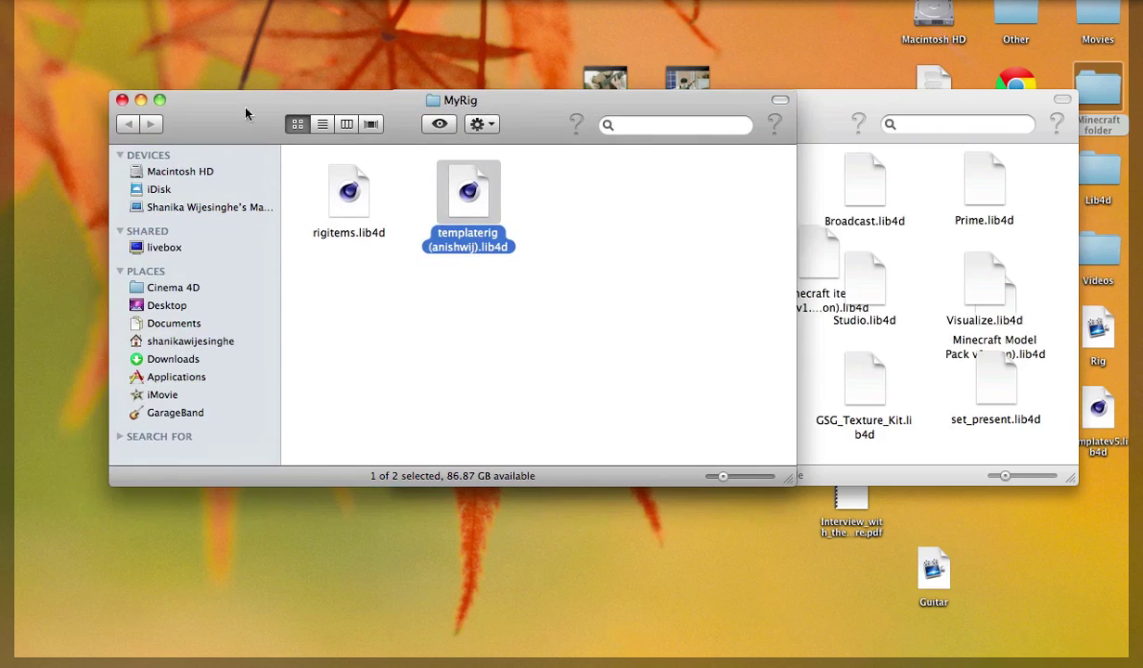
{"action": "left_click", "coordinate": [120, 102]}
{"action": "key", "text": "F11"}
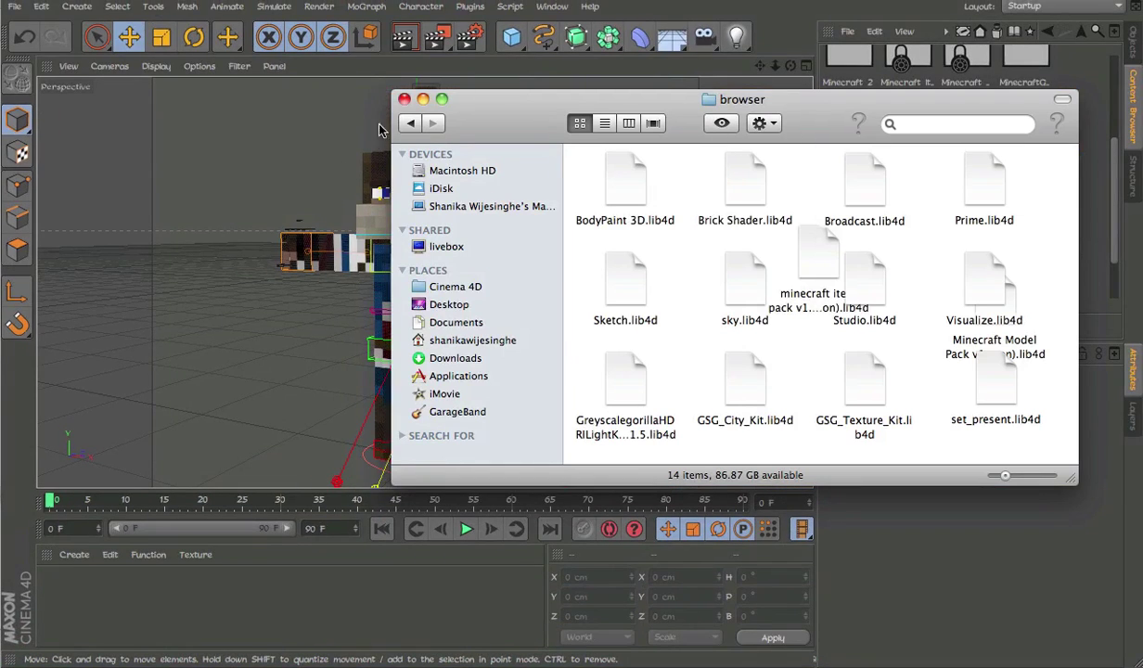
{"action": "left_click", "coordinate": [404, 99]}
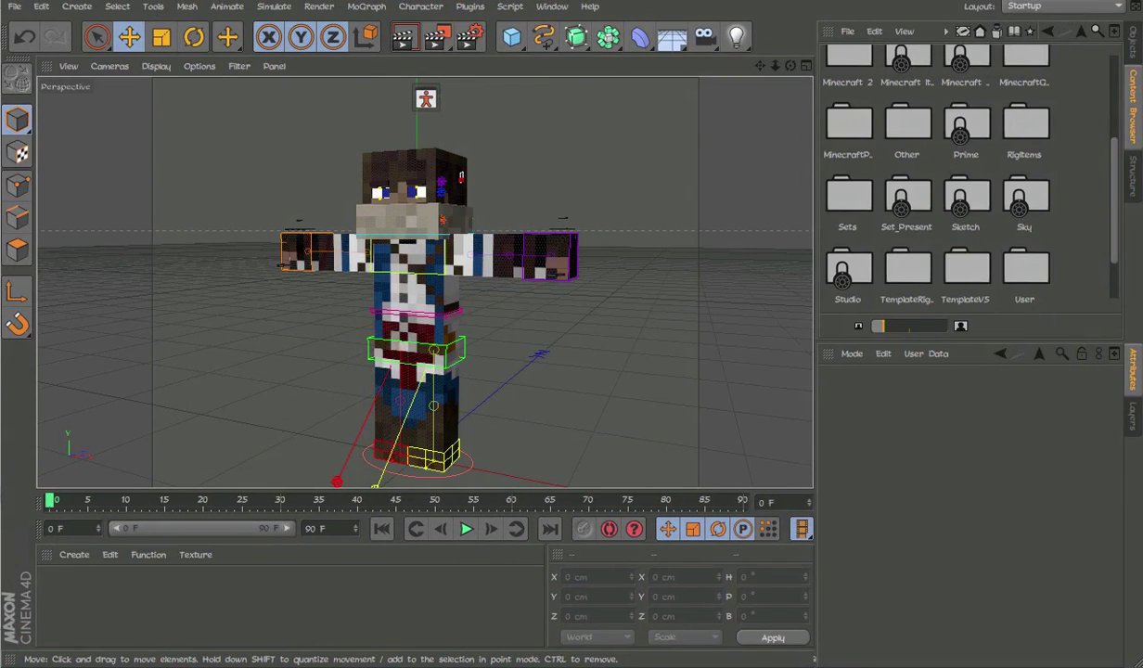
{"action": "left_click", "coordinate": [687, 1]}
{"action": "left_click", "coordinate": [719, 23]}
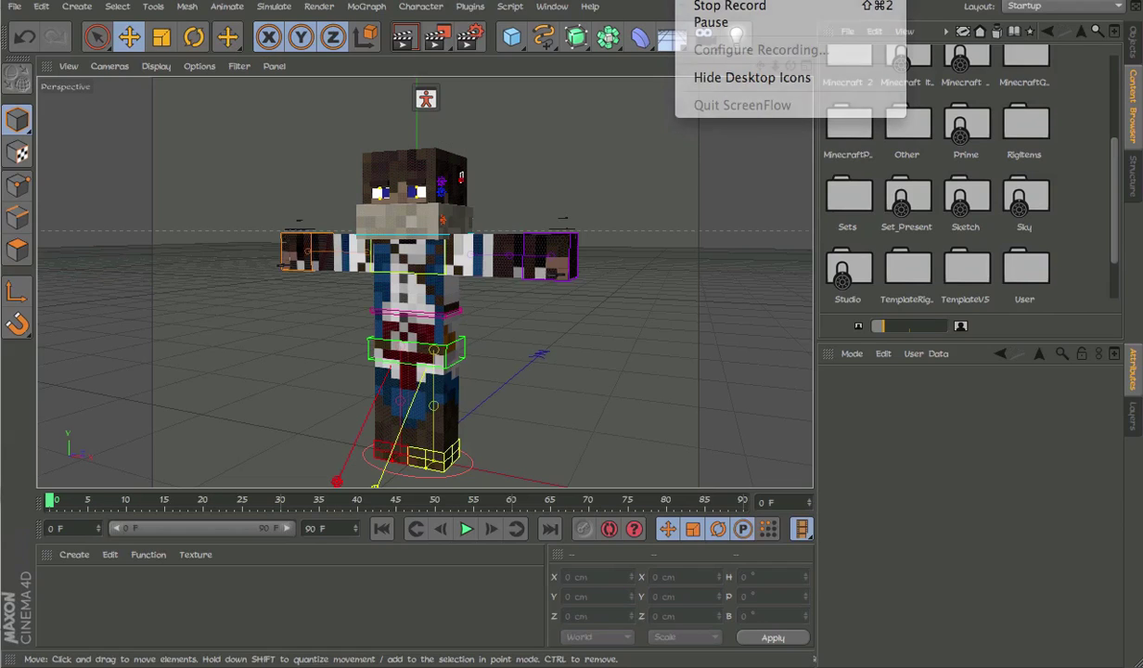
Open the RigItems library, look into its Skins and Items folders and return to the library's folder overview
{"action": "left_click", "coordinate": [889, 269]}
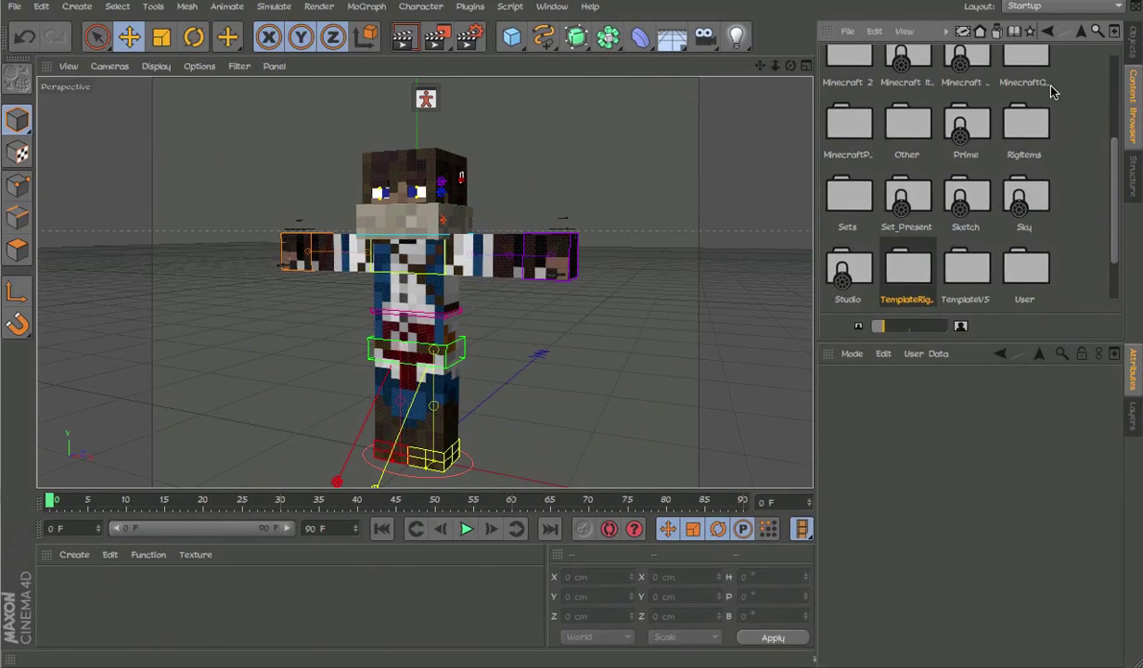
{"action": "left_click", "coordinate": [1050, 85]}
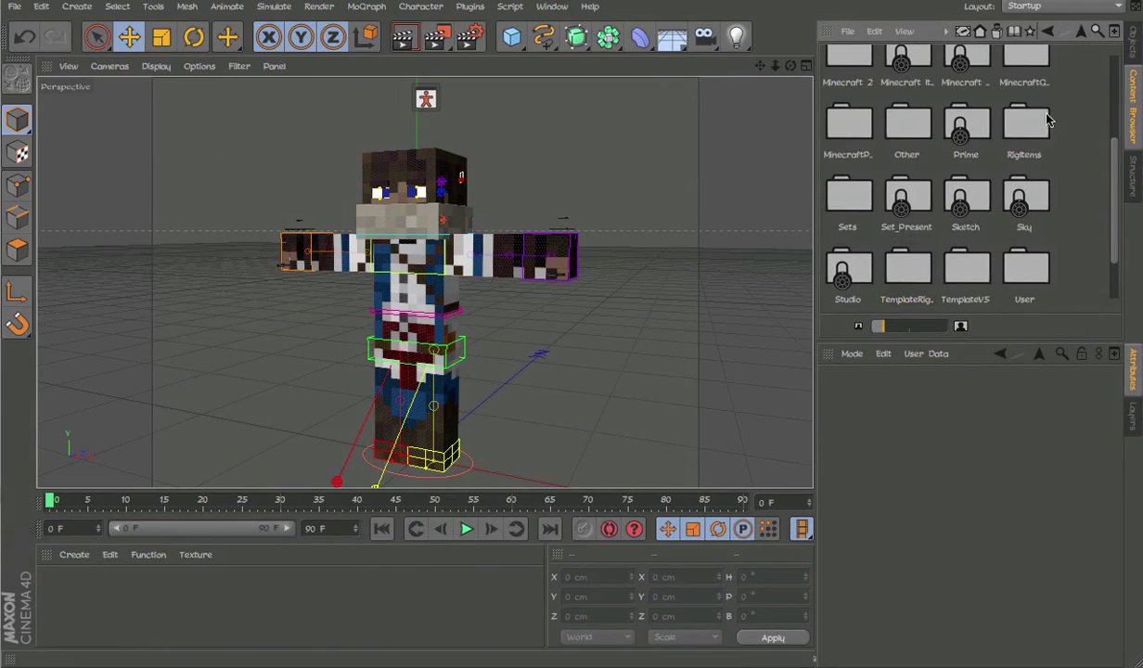
{"action": "double_click", "coordinate": [1043, 122]}
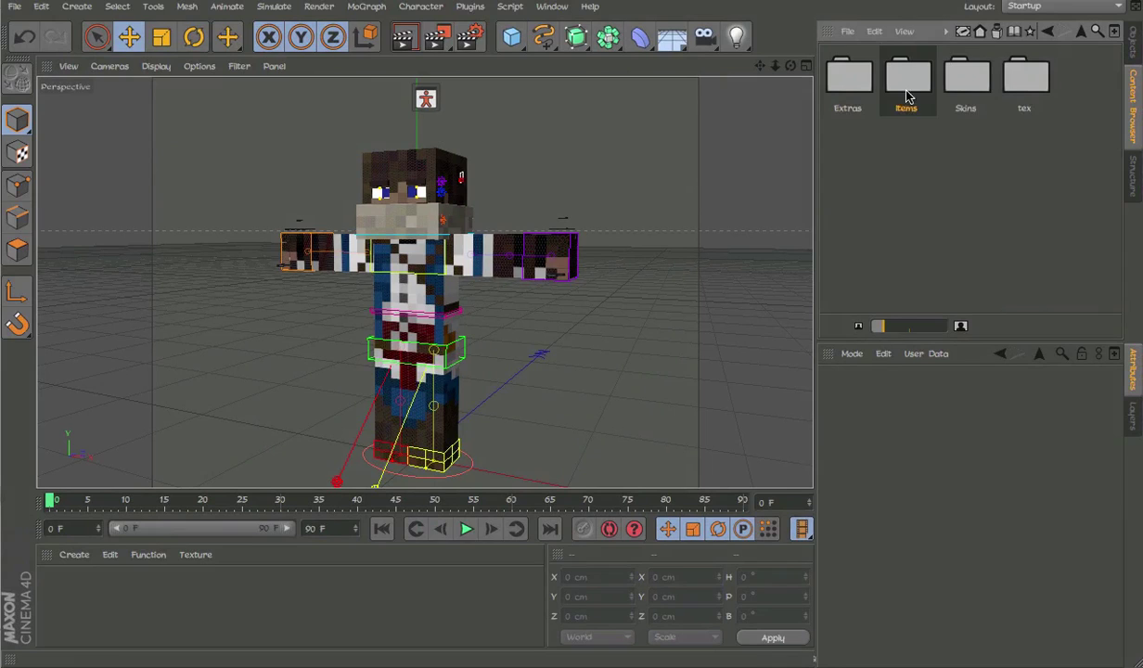
{"action": "double_click", "coordinate": [971, 80]}
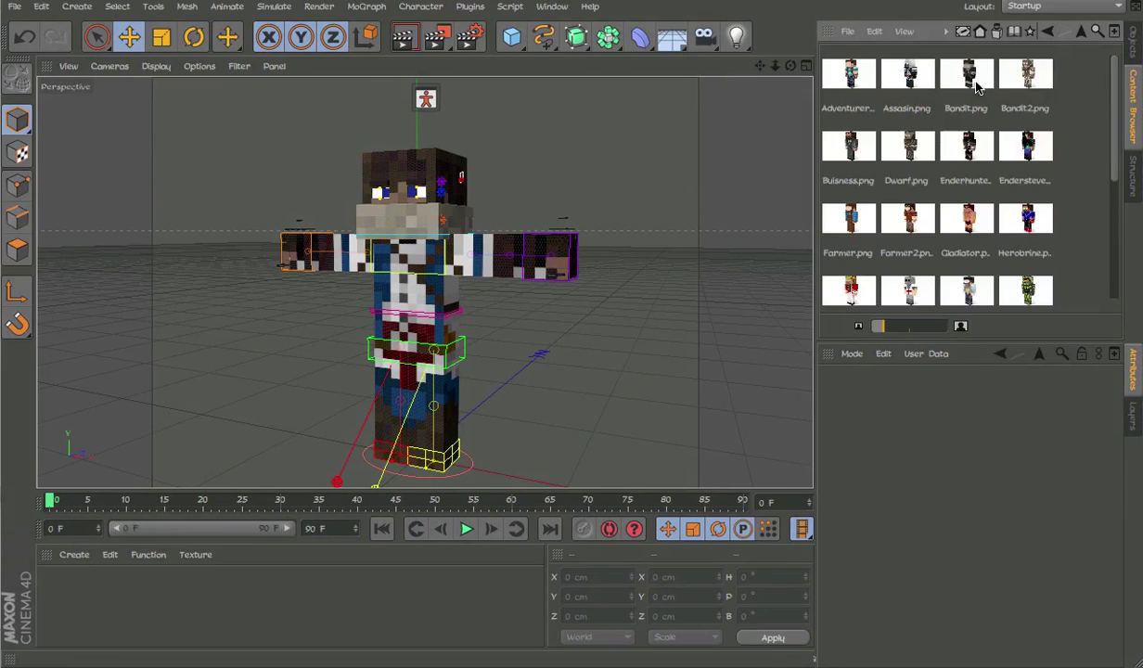
{"action": "left_click", "coordinate": [1083, 35]}
{"action": "double_click", "coordinate": [909, 79]}
{"action": "left_click", "coordinate": [1082, 33]}
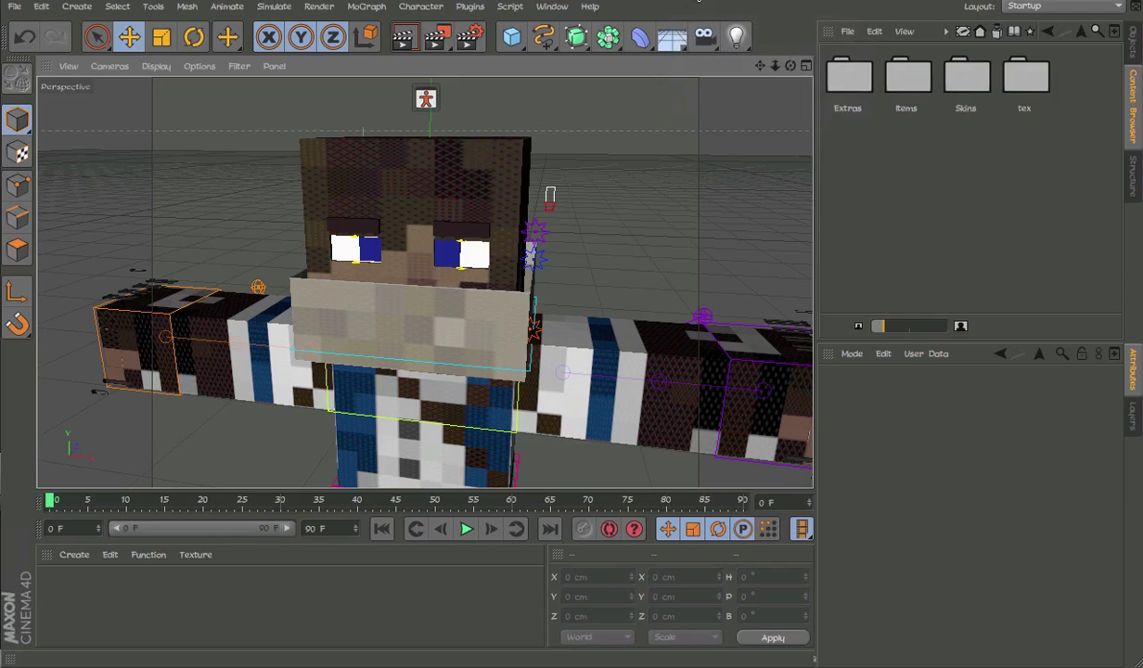
Examine the reskinned rig's face and eyes in close-up
{"action": "middle_click_drag", "start_coordinate": [509, 254], "coordinate": [522, 198], "text": "alt"}
{"action": "left_click_drag", "start_coordinate": [521, 197], "coordinate": [473, 189], "text": "alt"}
{"action": "scroll", "coordinate": [519, 181], "scroll_direction": "up", "scroll_amount": 5}
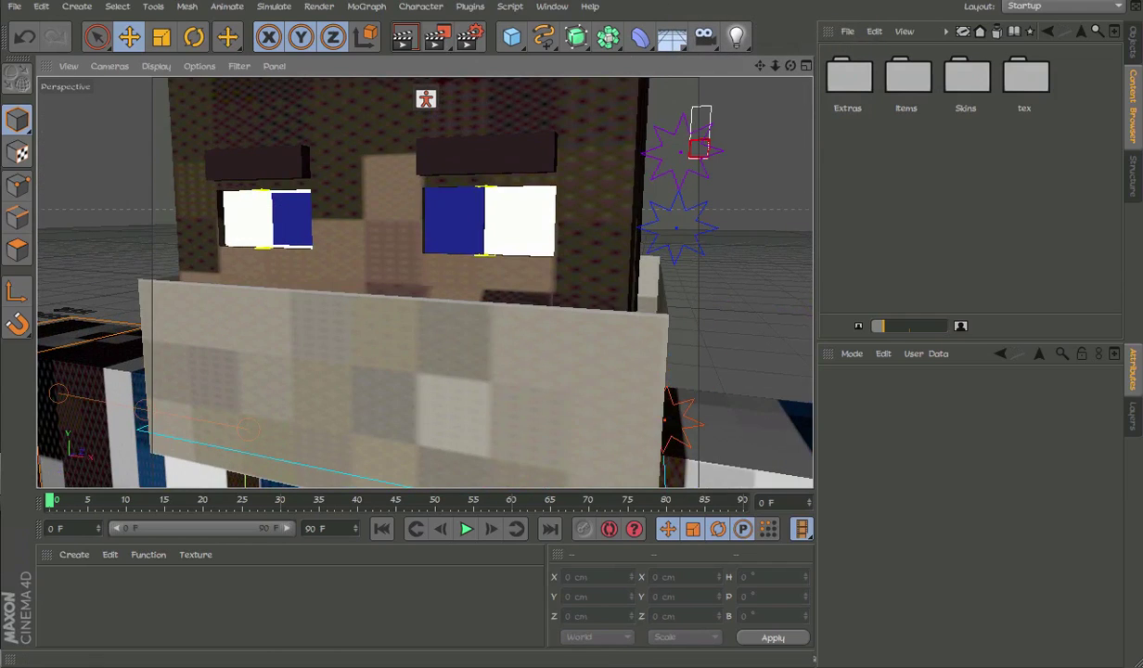